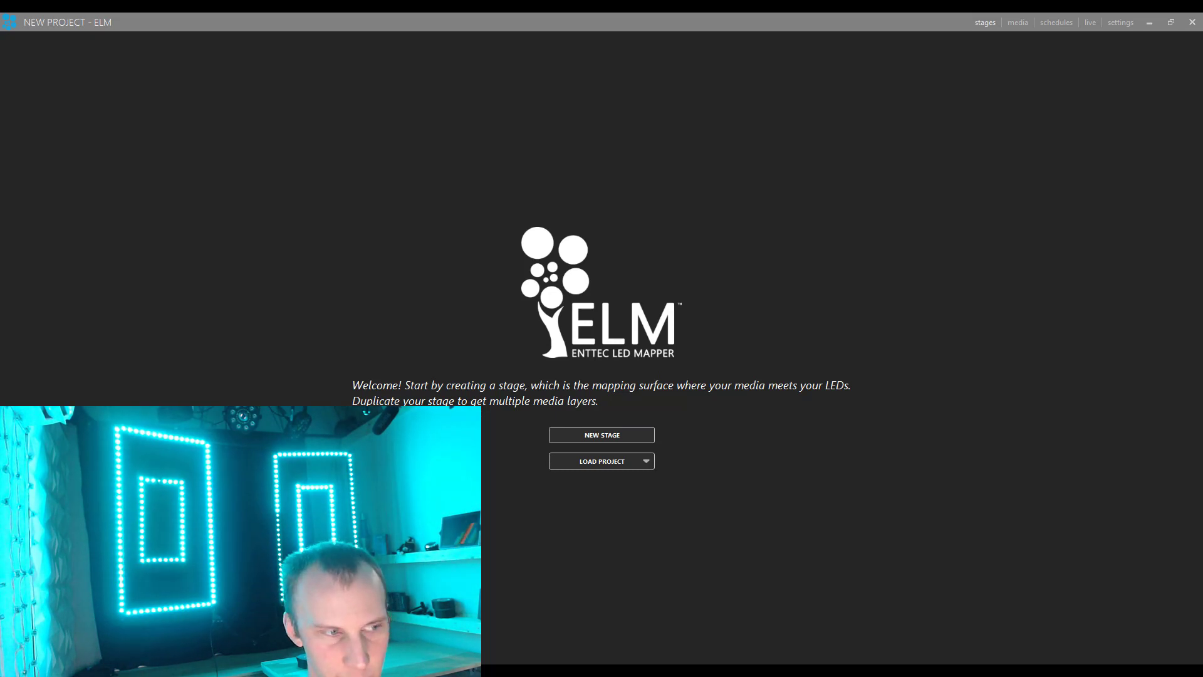
- Create a new 1280 × 720 stage named 'Idol Boxes' in ELM and open it for editing
{"action": "left_click", "coordinate": [582, 293]}
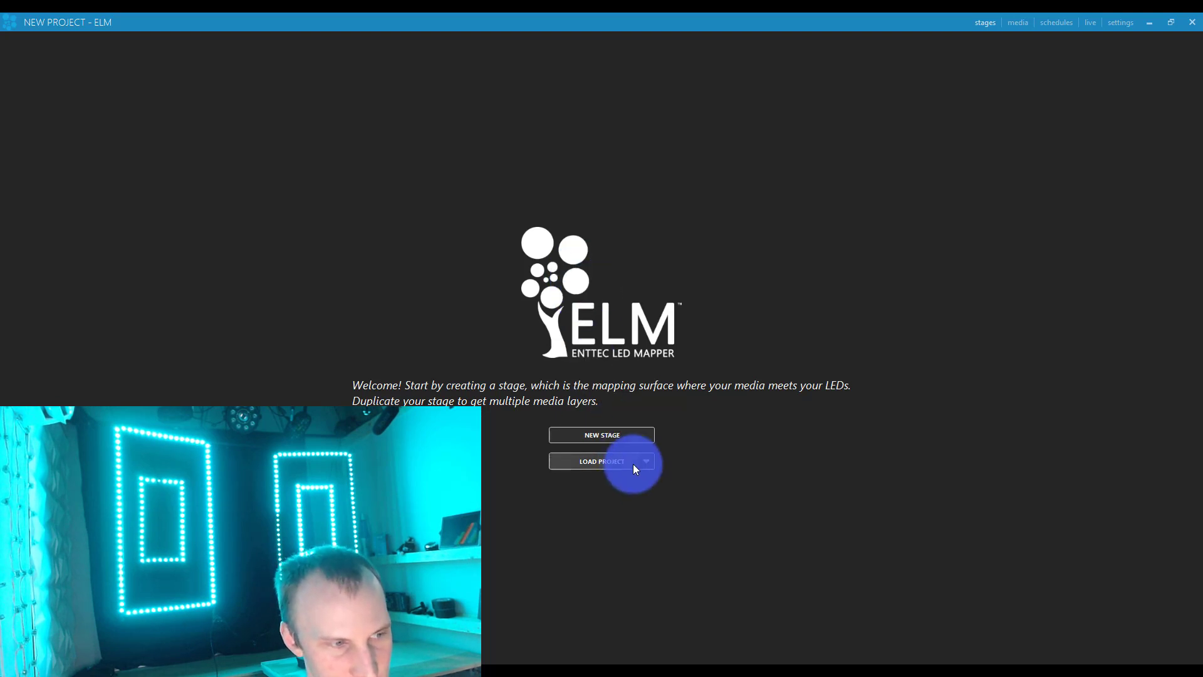
{"action": "left_click", "coordinate": [616, 437]}
{"action": "double_click", "coordinate": [607, 332]}
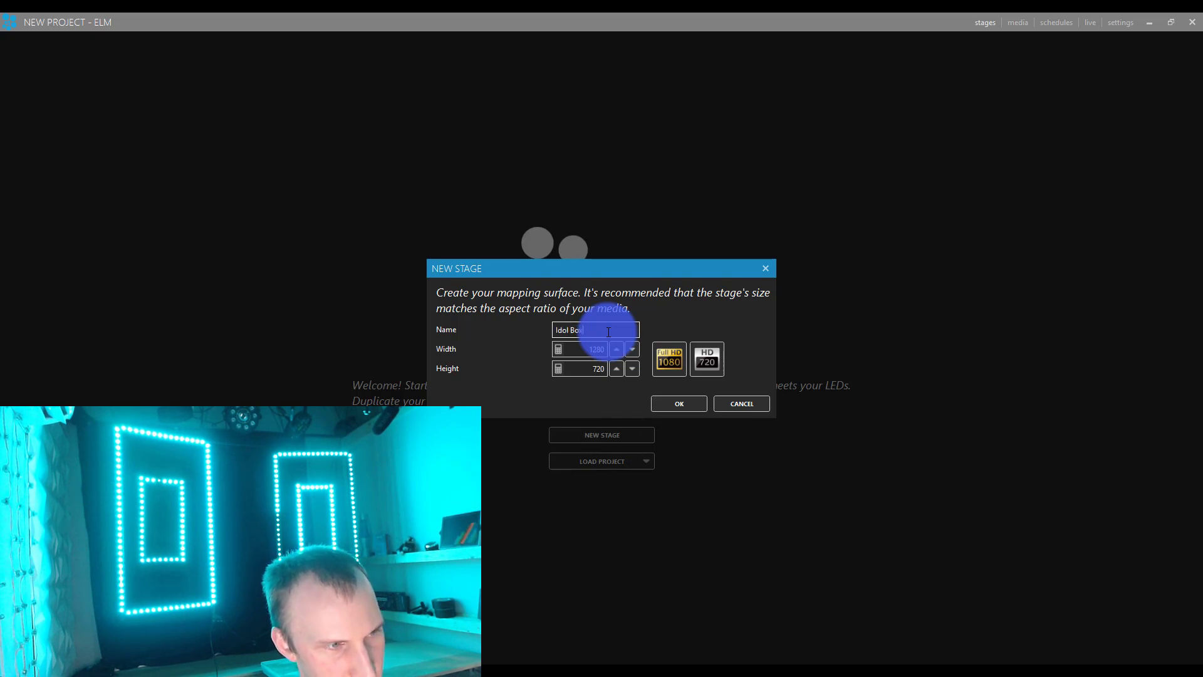
{"action": "key", "text": "Return"}
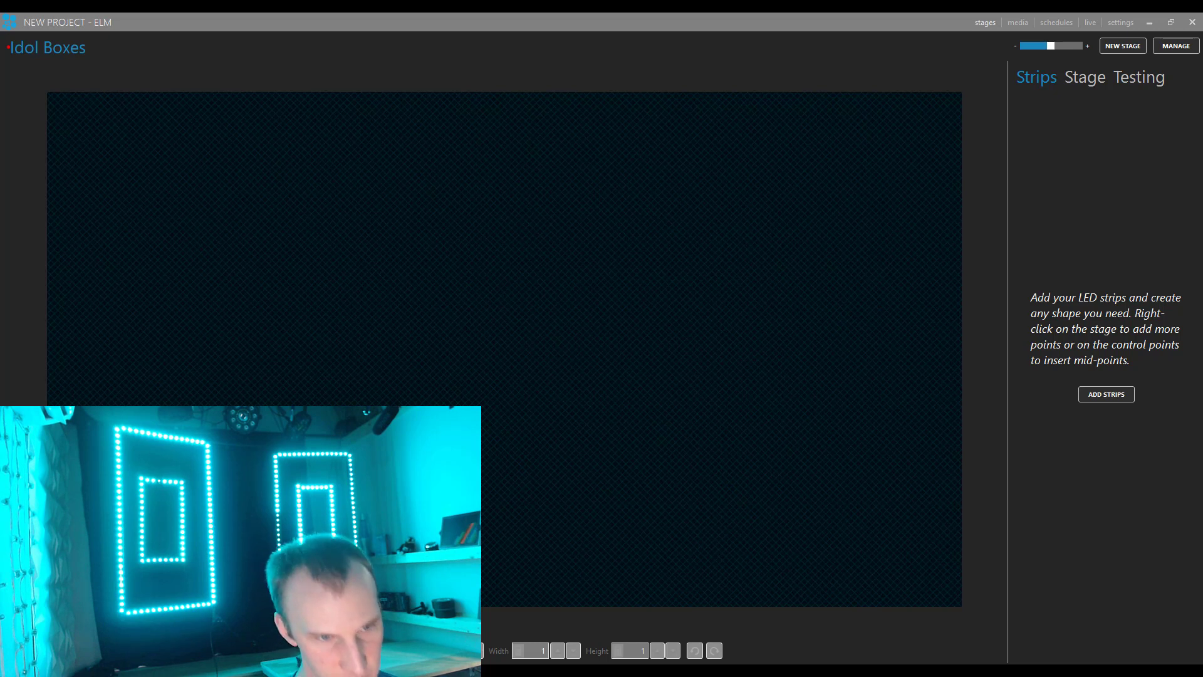
{"action": "left_click", "coordinate": [1054, 283]}
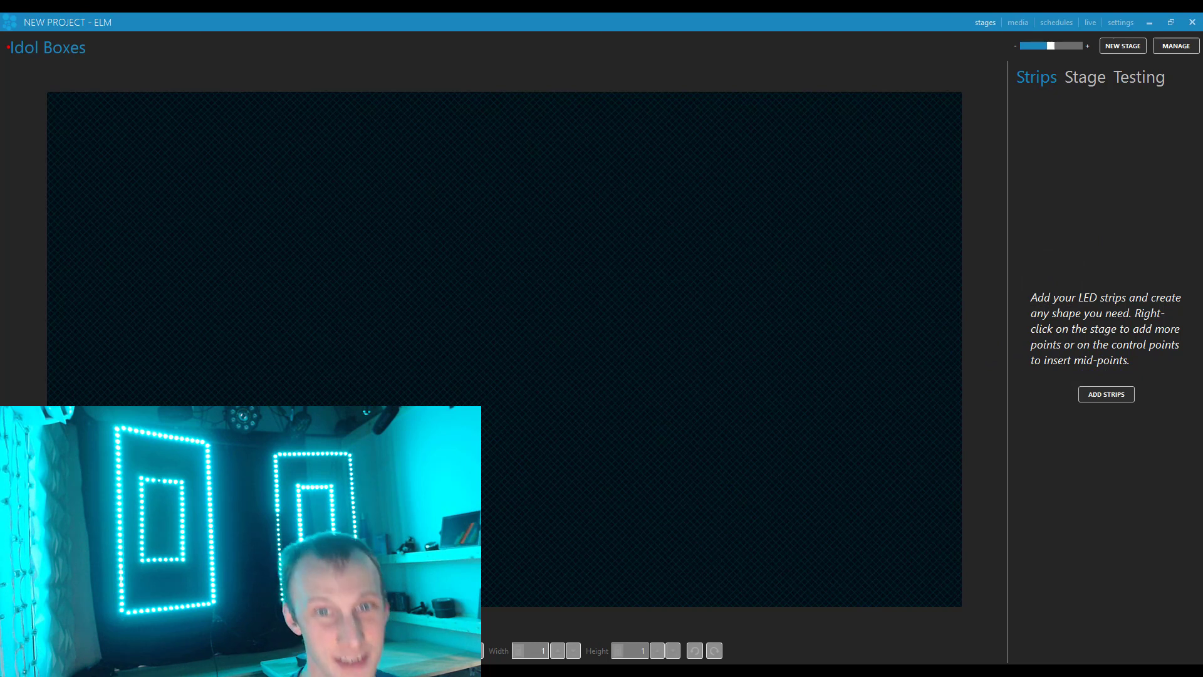
- Start a new strip set to square shape with 30 LEDs per strip
{"action": "left_click", "coordinate": [1106, 394]}
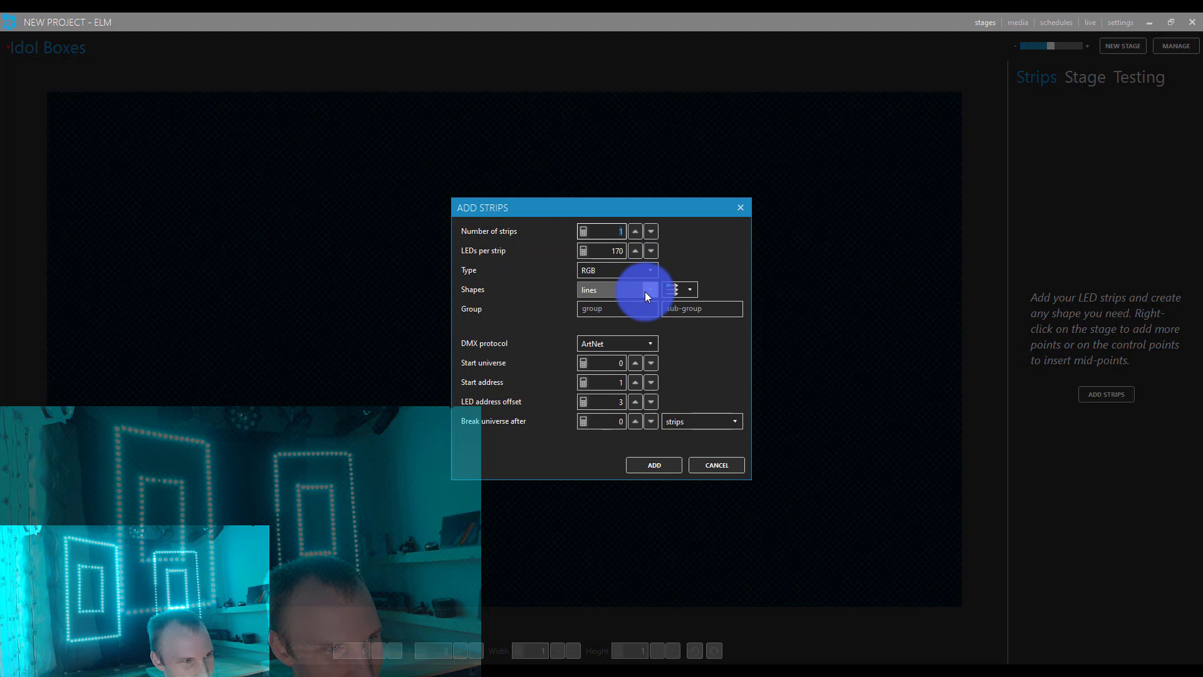
{"action": "left_click", "coordinate": [633, 292]}
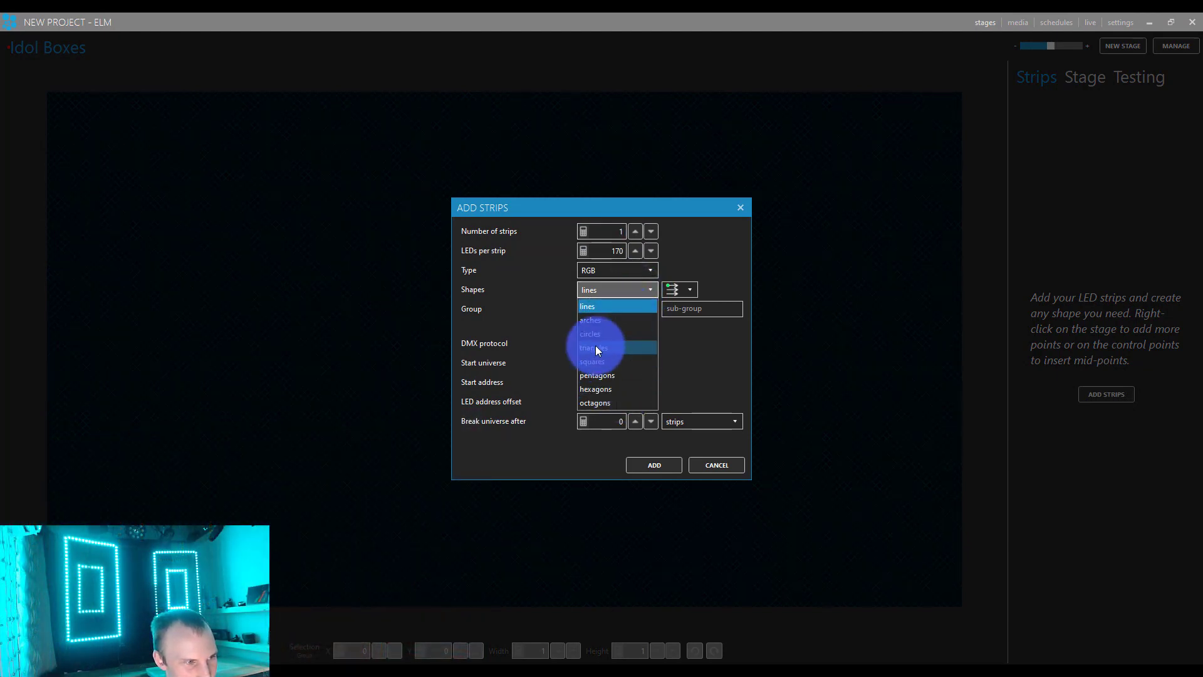
{"action": "left_click", "coordinate": [610, 361]}
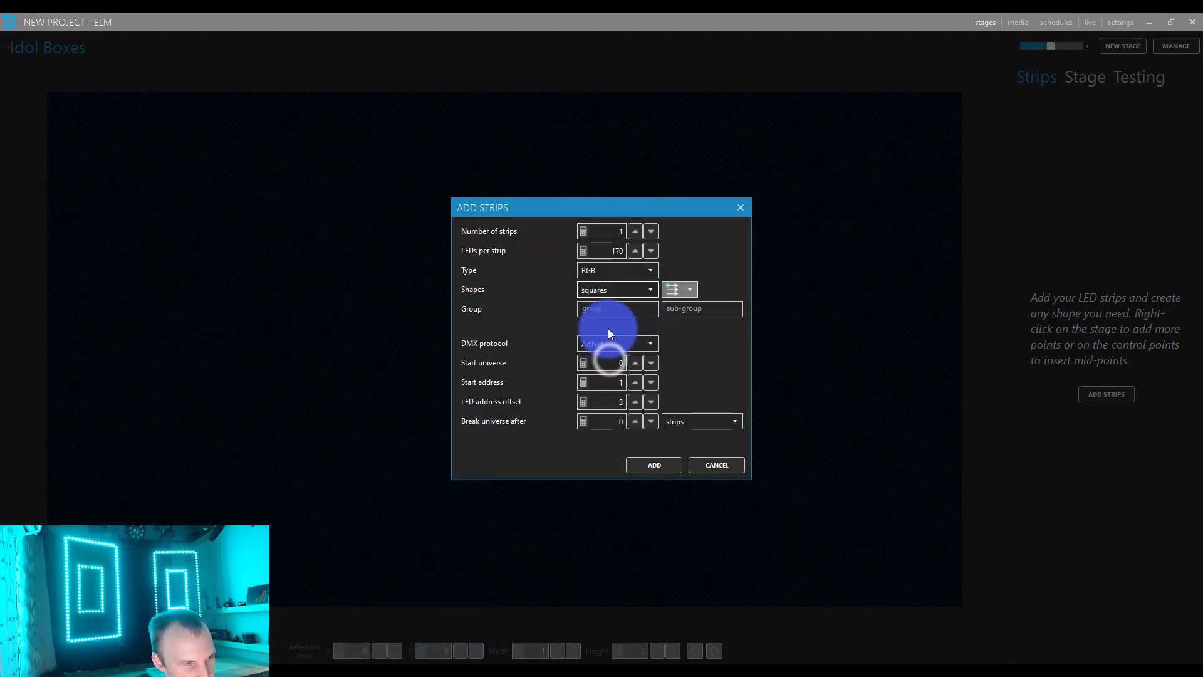
{"action": "left_click", "coordinate": [652, 295]}
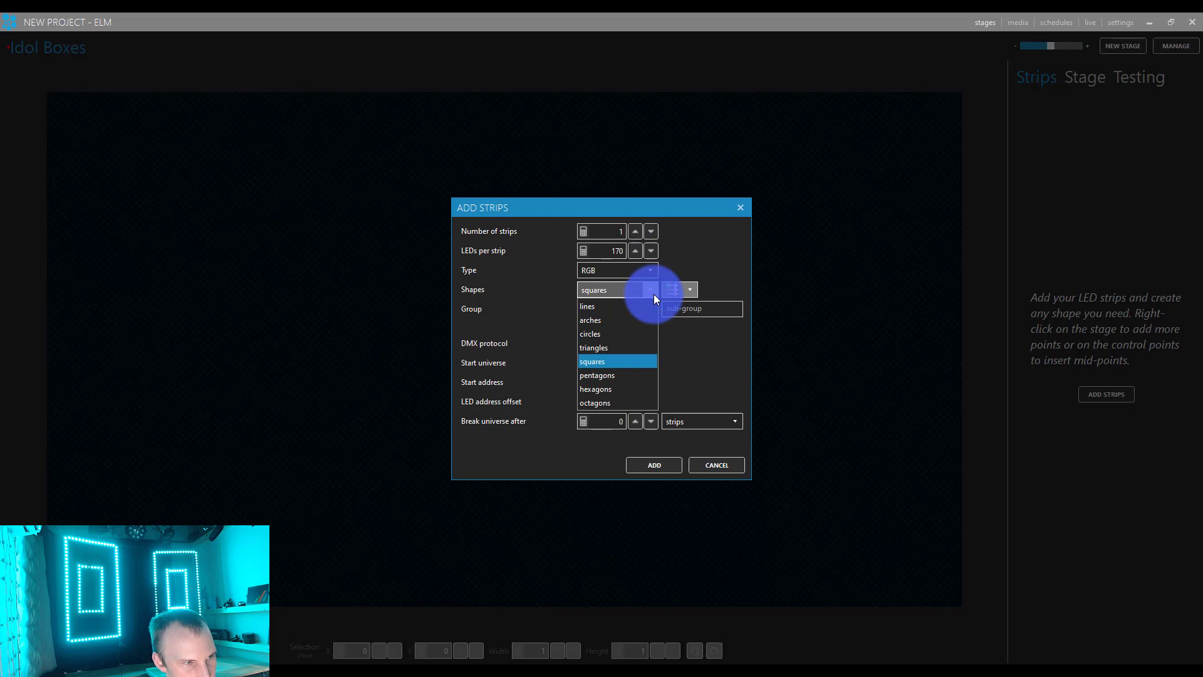
{"action": "left_click", "coordinate": [652, 295]}
{"action": "left_click", "coordinate": [613, 228]}
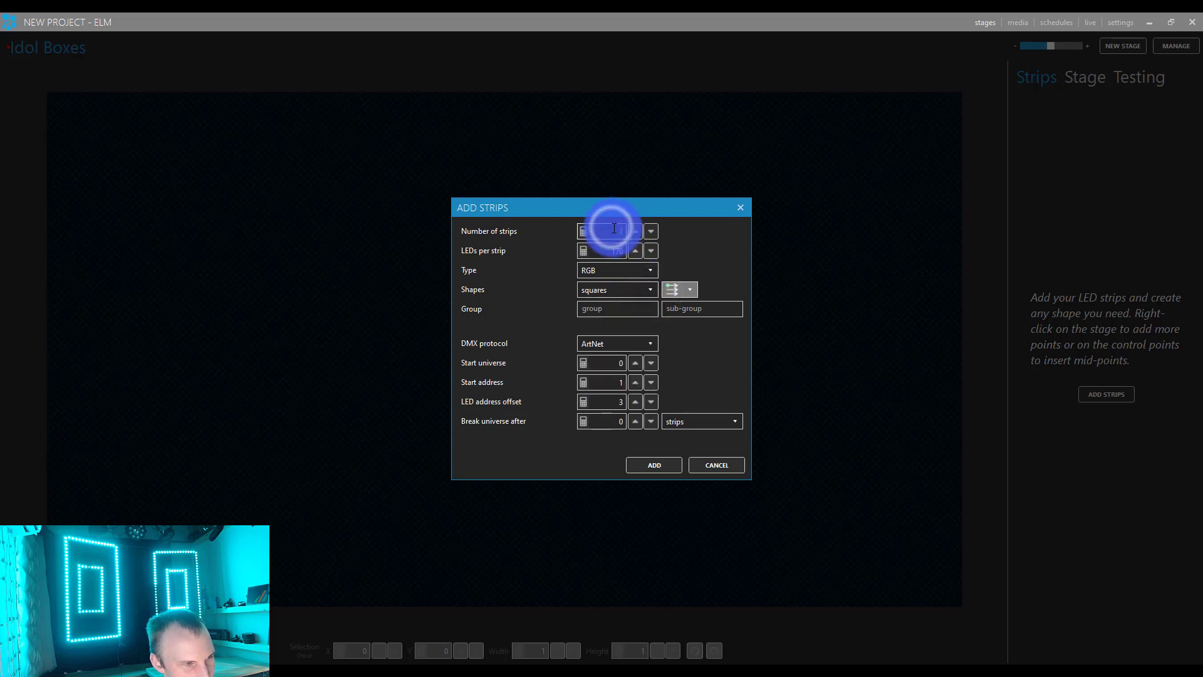
{"action": "left_click", "coordinate": [622, 250]}
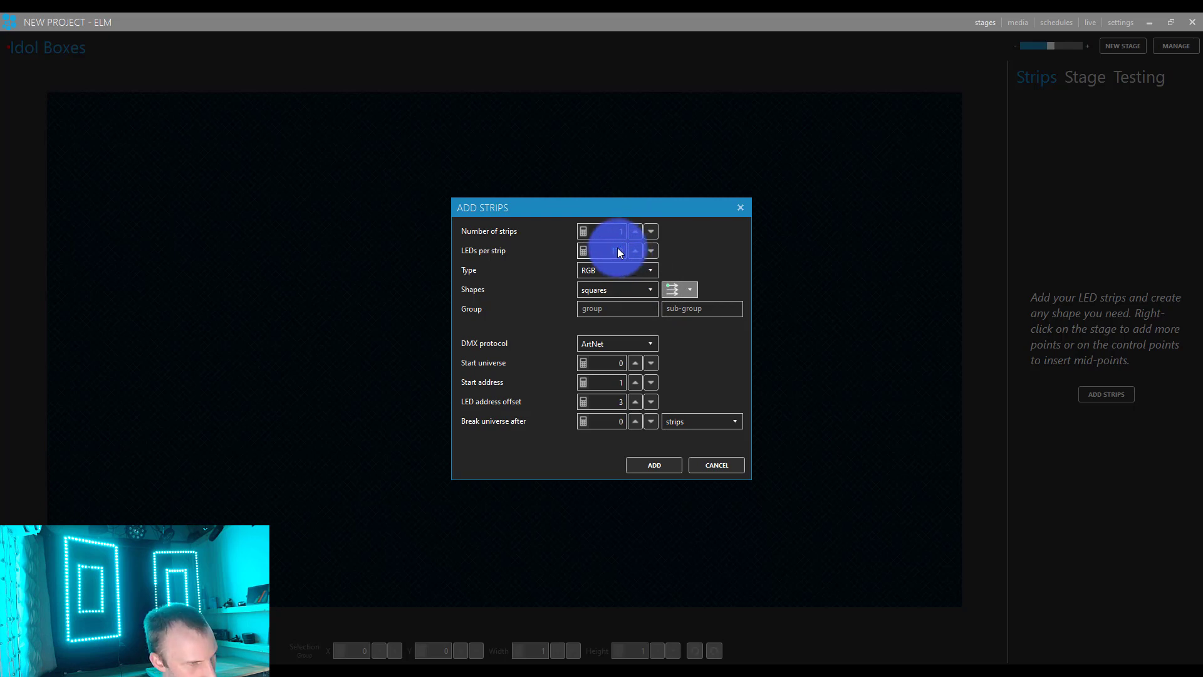
{"action": "type", "text": "30"}
{"action": "left_click", "coordinate": [622, 282]}
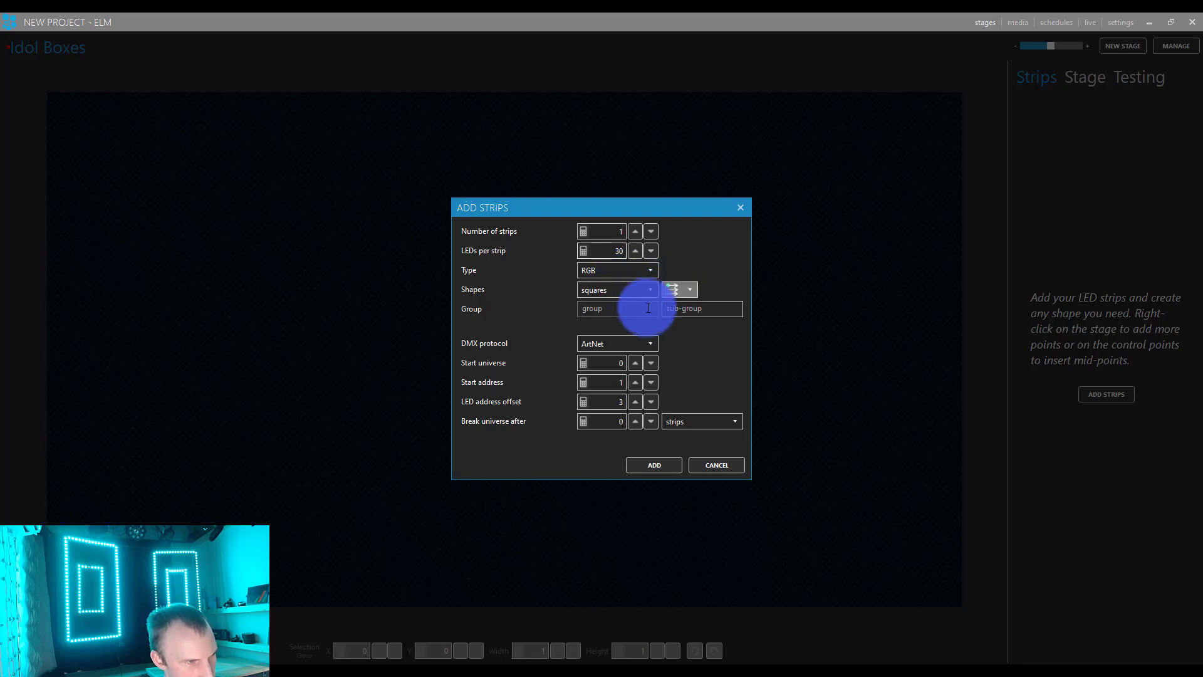
- Output the square strip on sACN from universe 100 and add it to the stage
{"action": "left_click", "coordinate": [683, 291]}
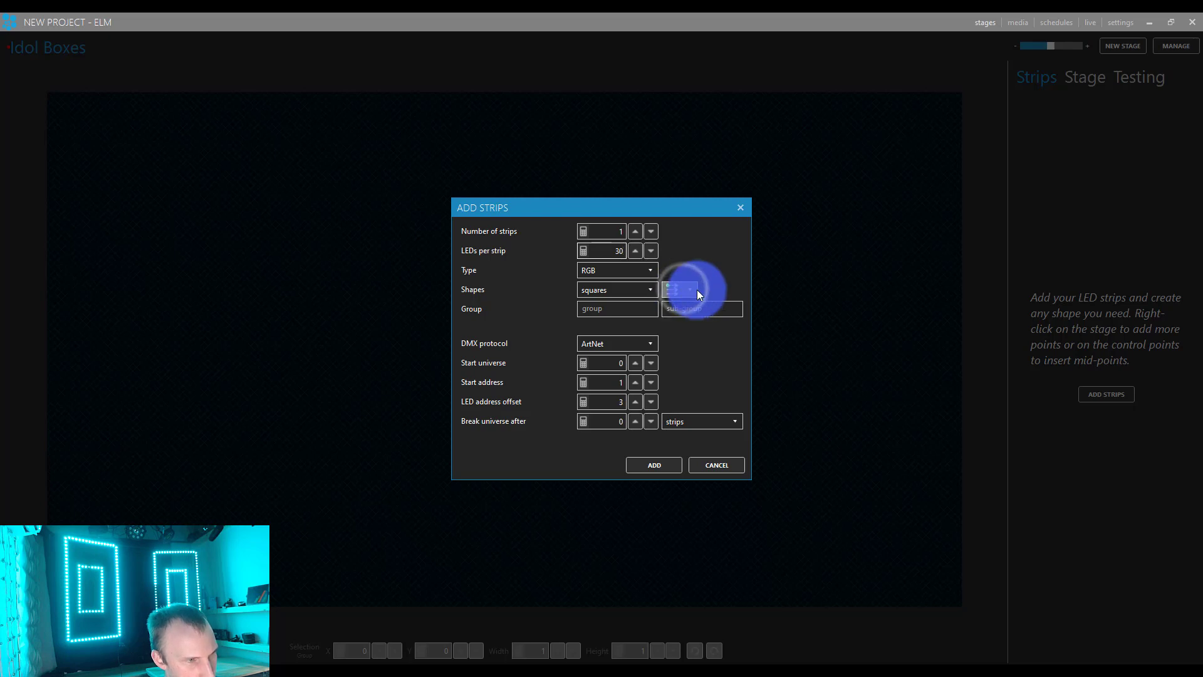
{"action": "left_click", "coordinate": [687, 287]}
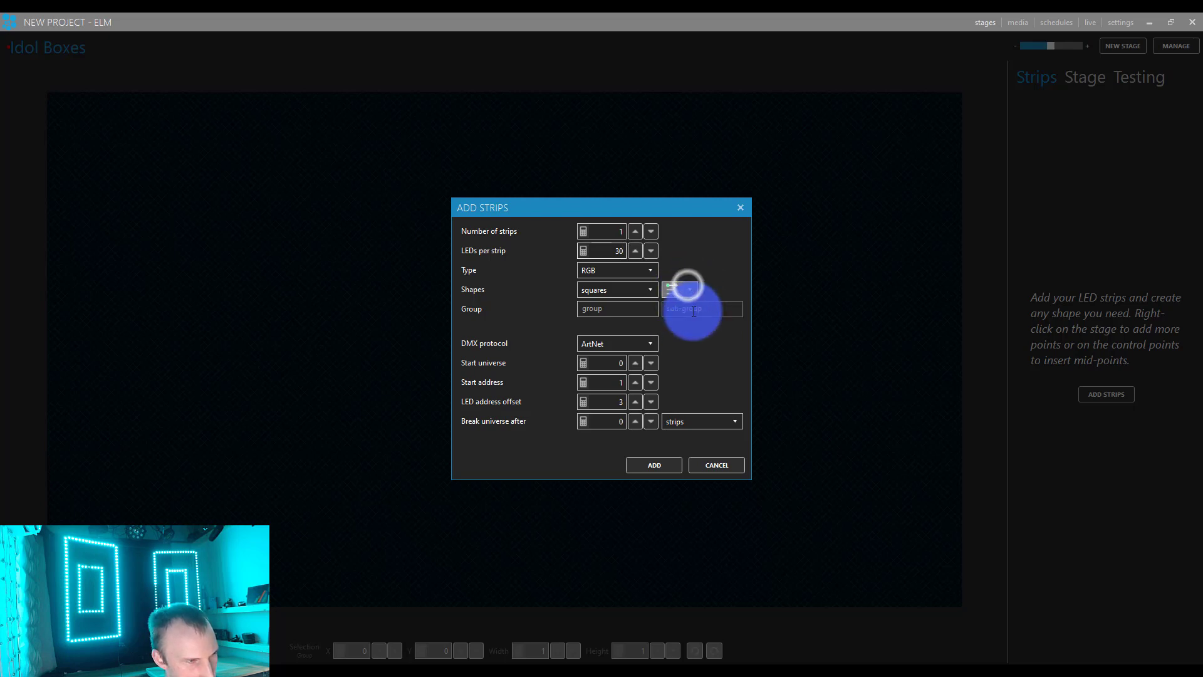
{"action": "left_click", "coordinate": [617, 290]}
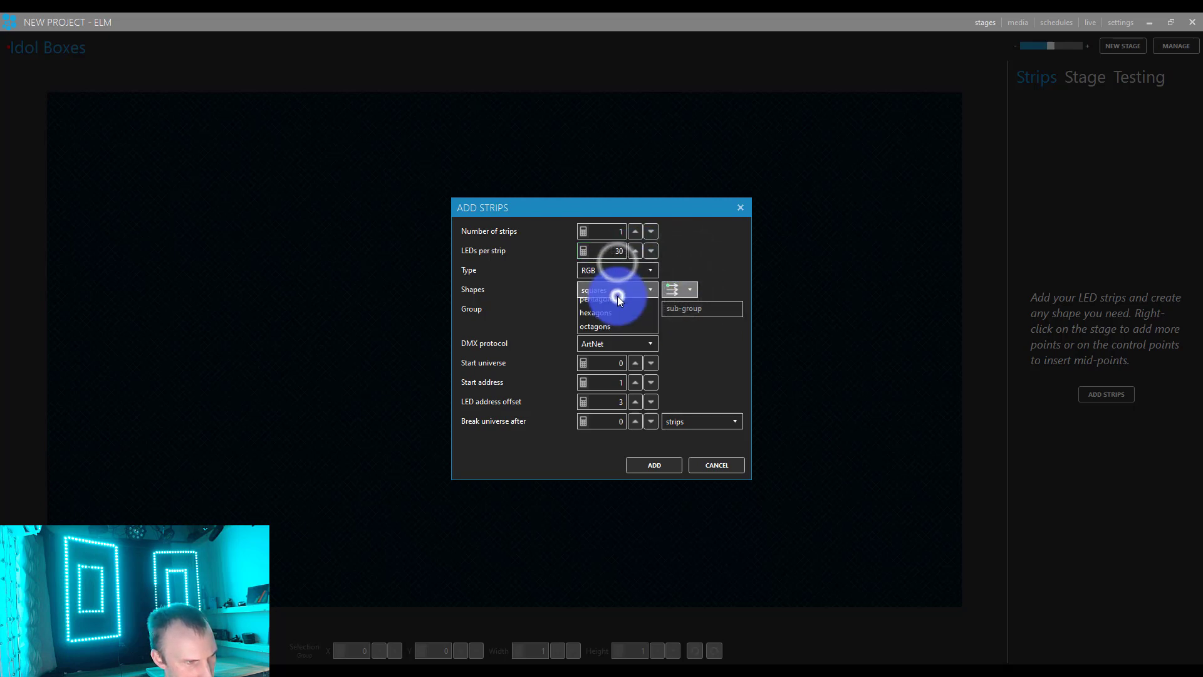
{"action": "left_click", "coordinate": [618, 295]}
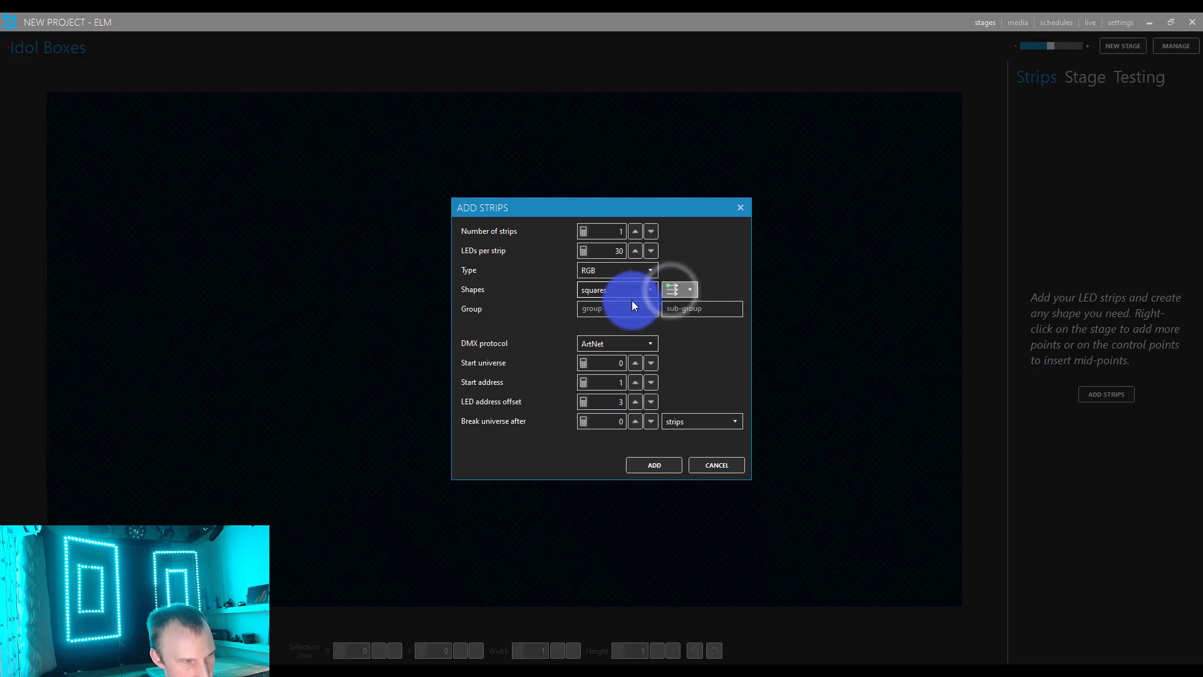
{"action": "left_click", "coordinate": [637, 336]}
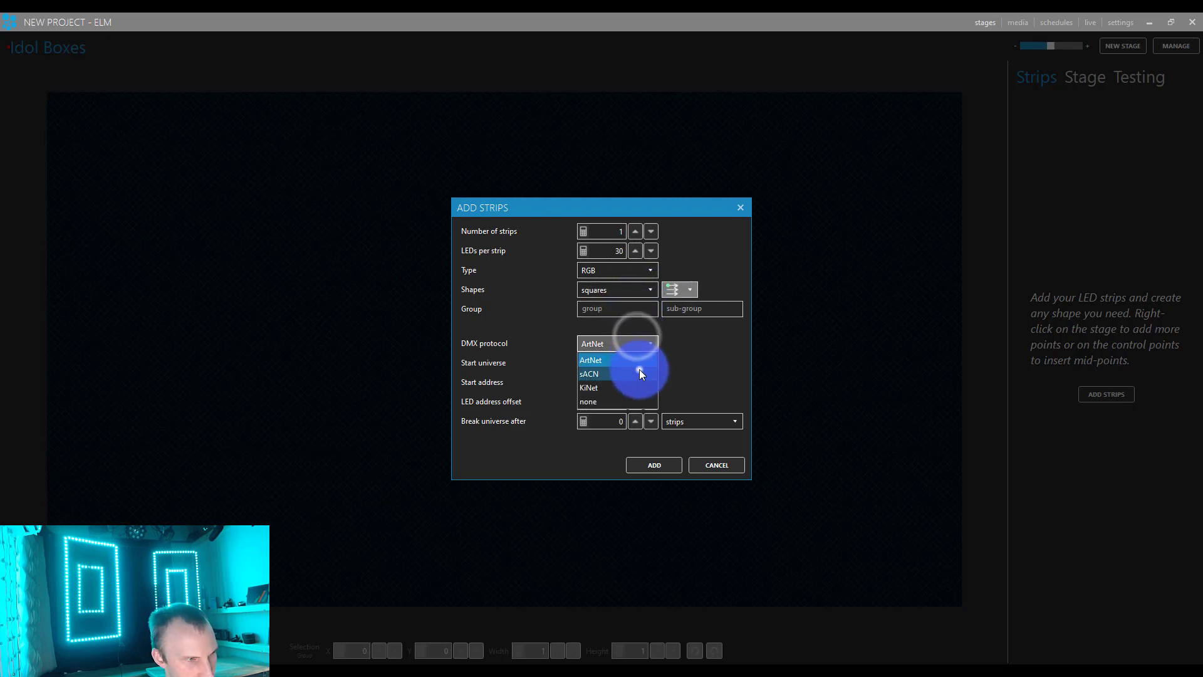
{"action": "left_click", "coordinate": [639, 373]}
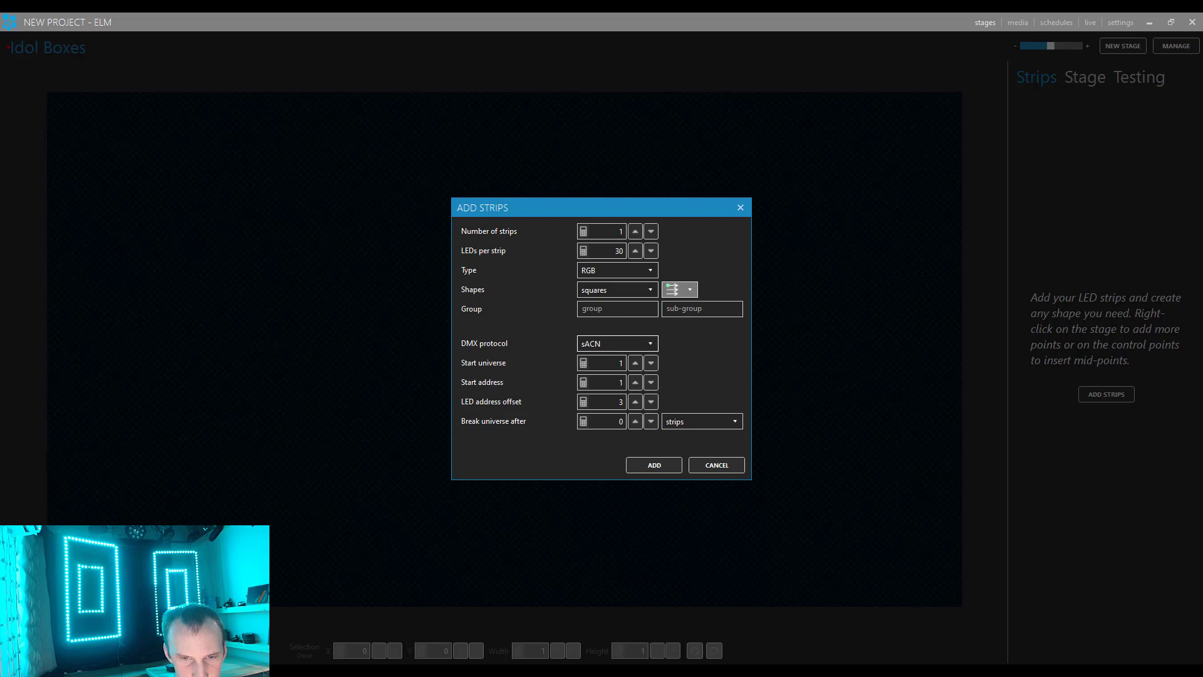
{"action": "left_click", "coordinate": [570, 373]}
{"action": "left_click", "coordinate": [621, 362]}
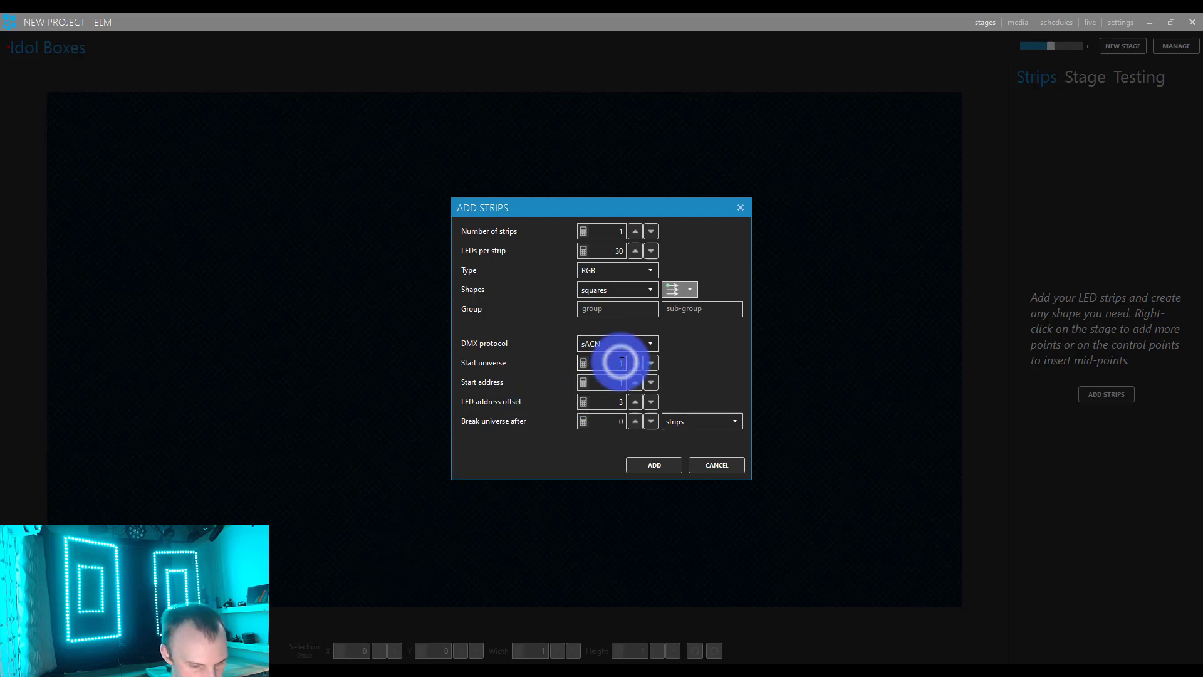
{"action": "type", "text": "00"}
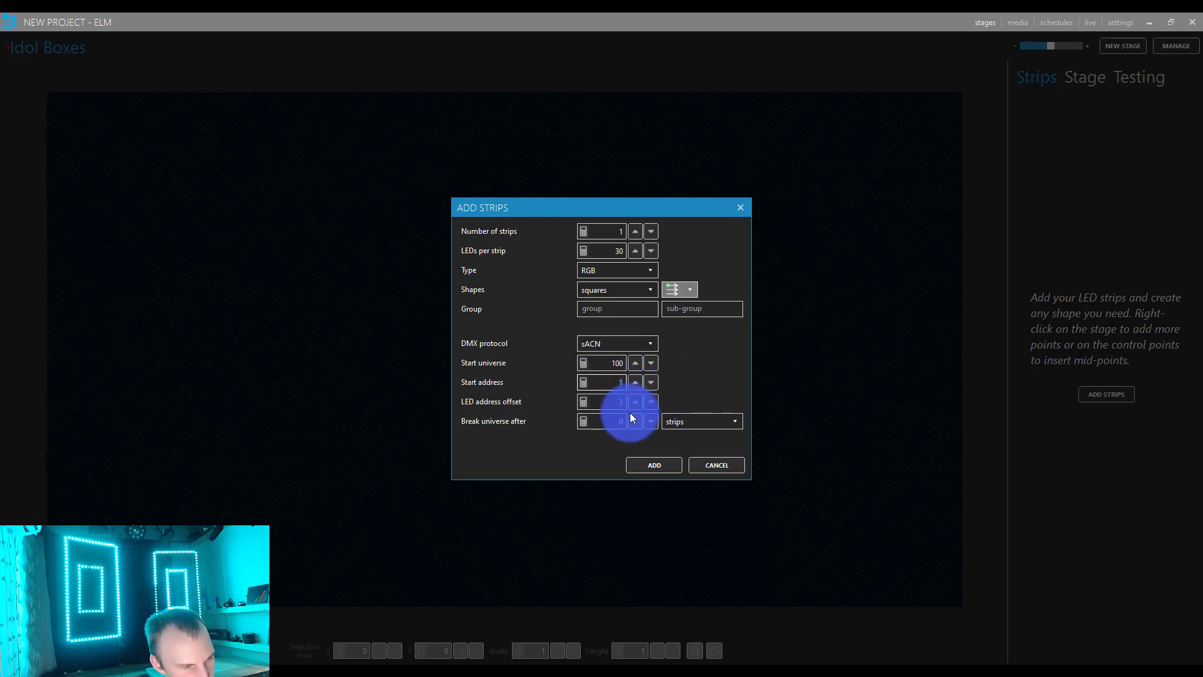
{"action": "left_click", "coordinate": [632, 465]}
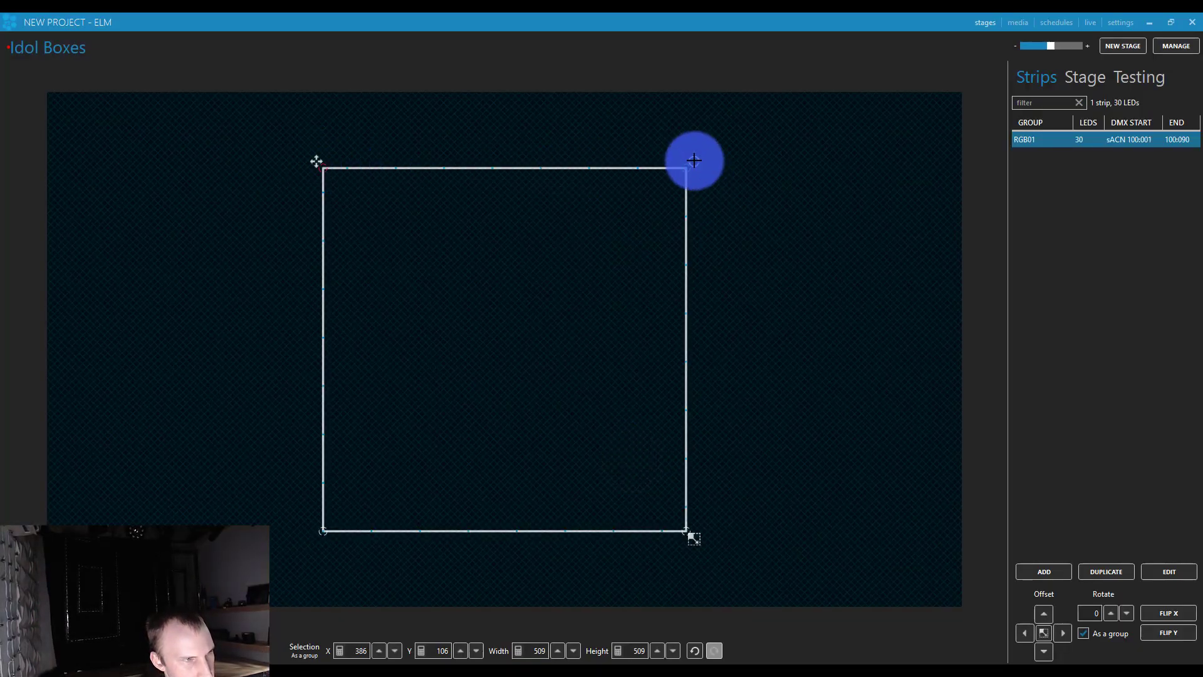
- Resize RGB01 to a 333 × 556 rectangle and move it to X 763, Y 81
{"action": "left_click_drag", "start_coordinate": [693, 161], "coordinate": [668, 180]}
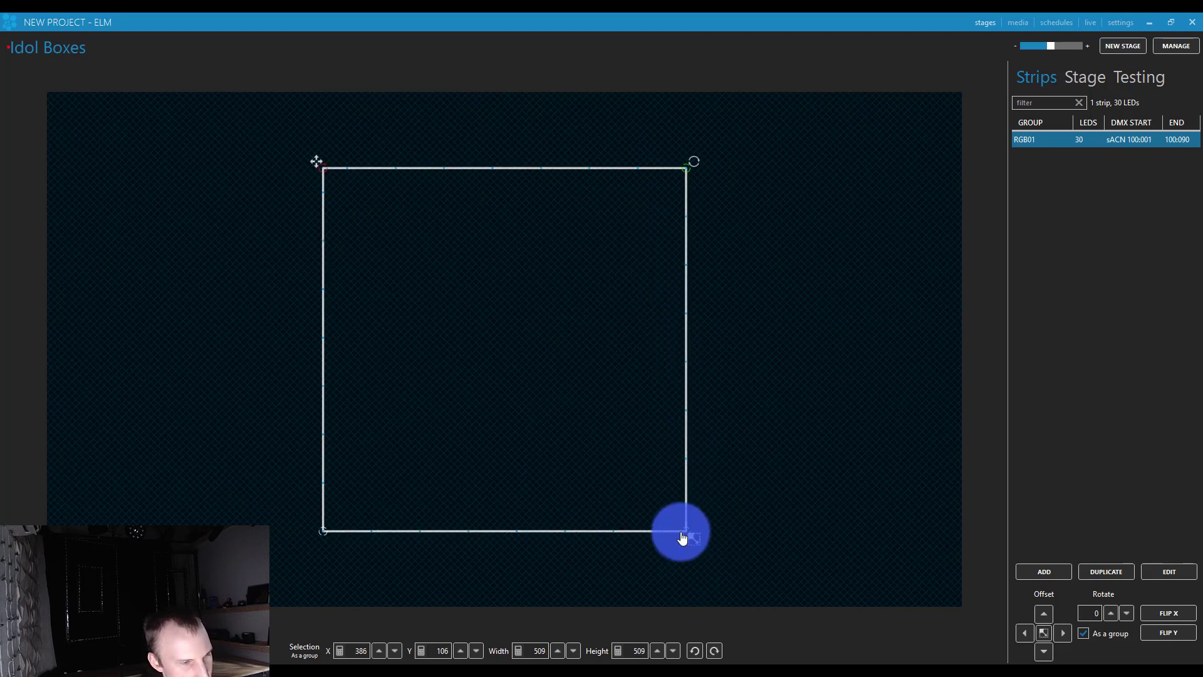
{"action": "left_click_drag", "start_coordinate": [694, 540], "coordinate": [567, 571]}
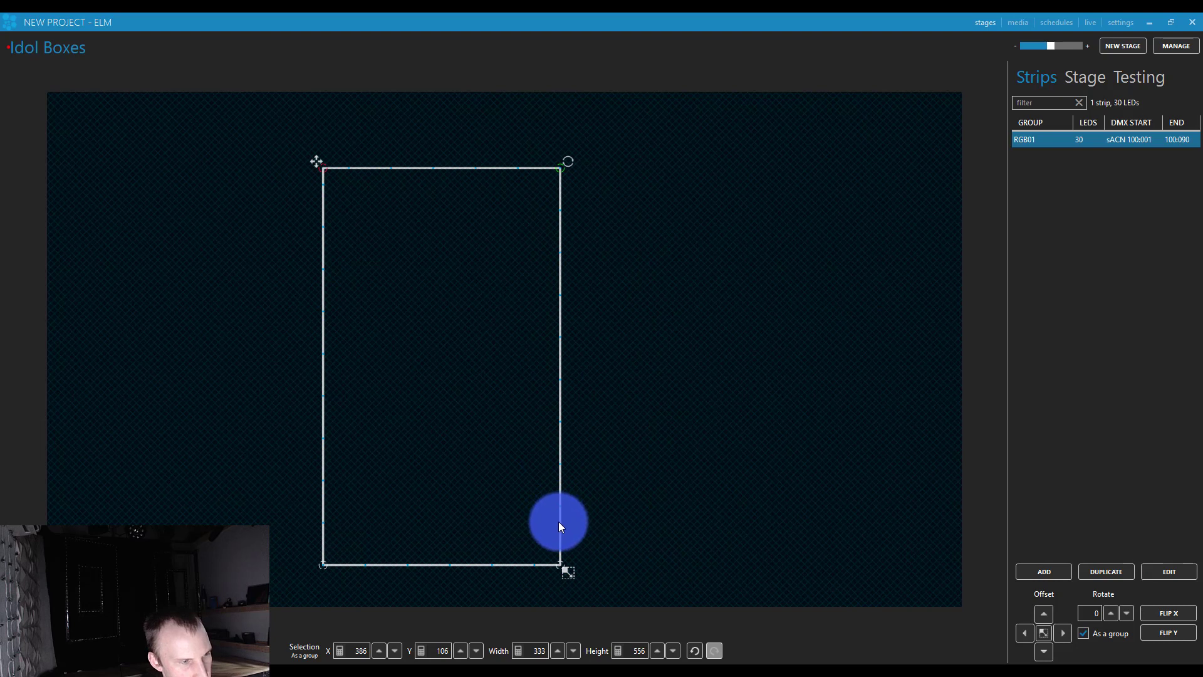
{"action": "left_click", "coordinate": [566, 524]}
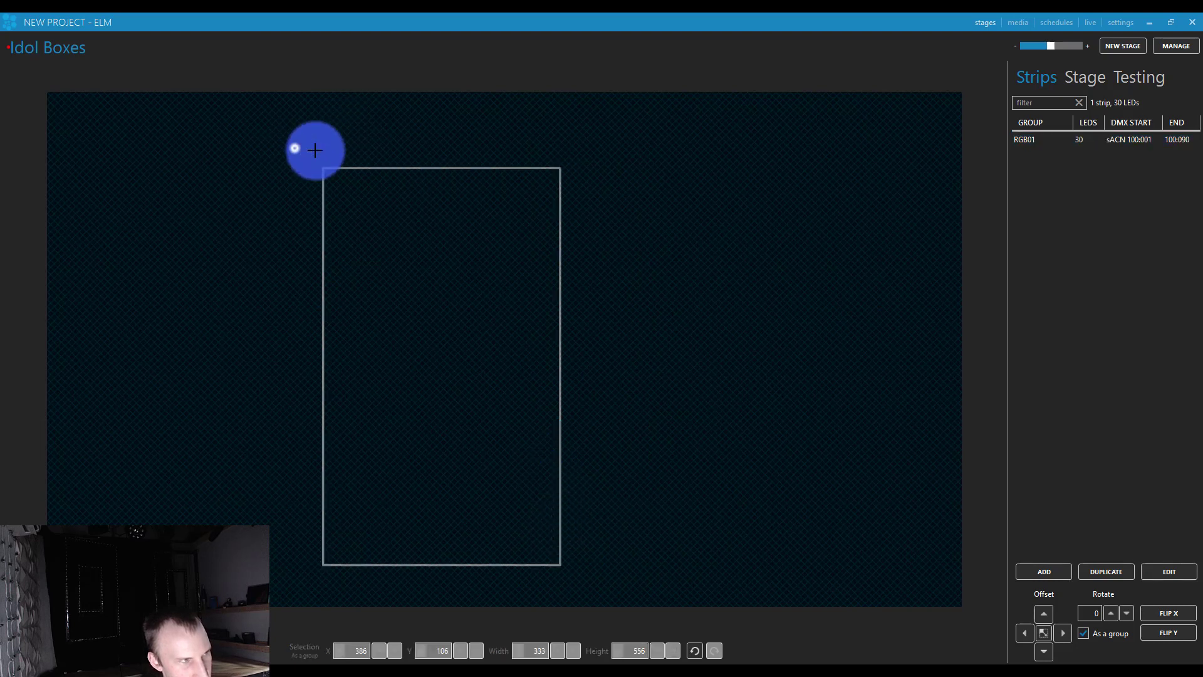
{"action": "left_click_drag", "start_coordinate": [315, 150], "coordinate": [623, 601]}
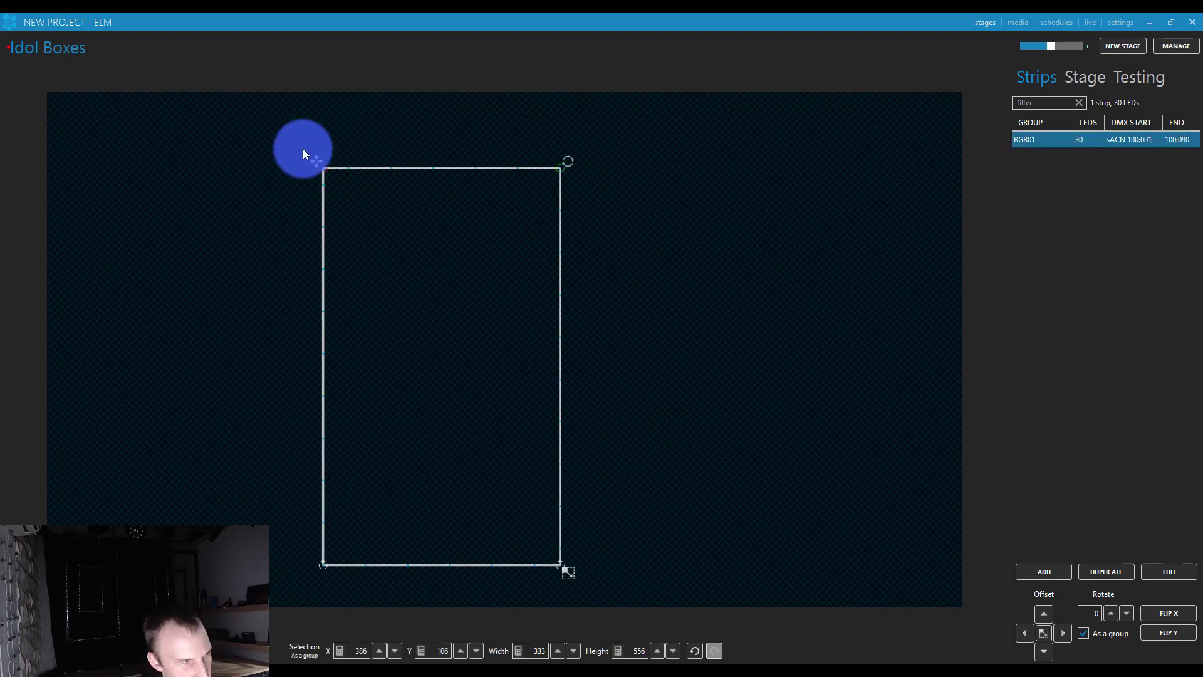
{"action": "left_click_drag", "start_coordinate": [311, 161], "coordinate": [584, 143]}
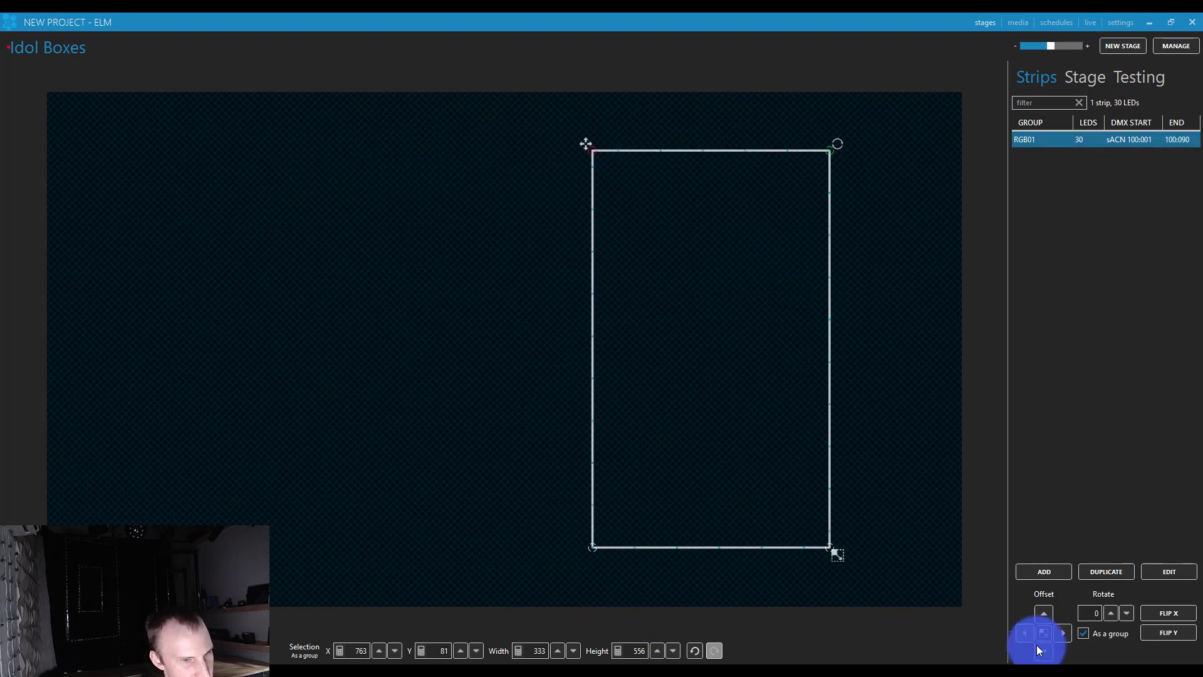
- Check the stage and background settings, then show the Strips list with RGB01's 30 LEDs
{"action": "right_click", "coordinate": [1057, 376]}
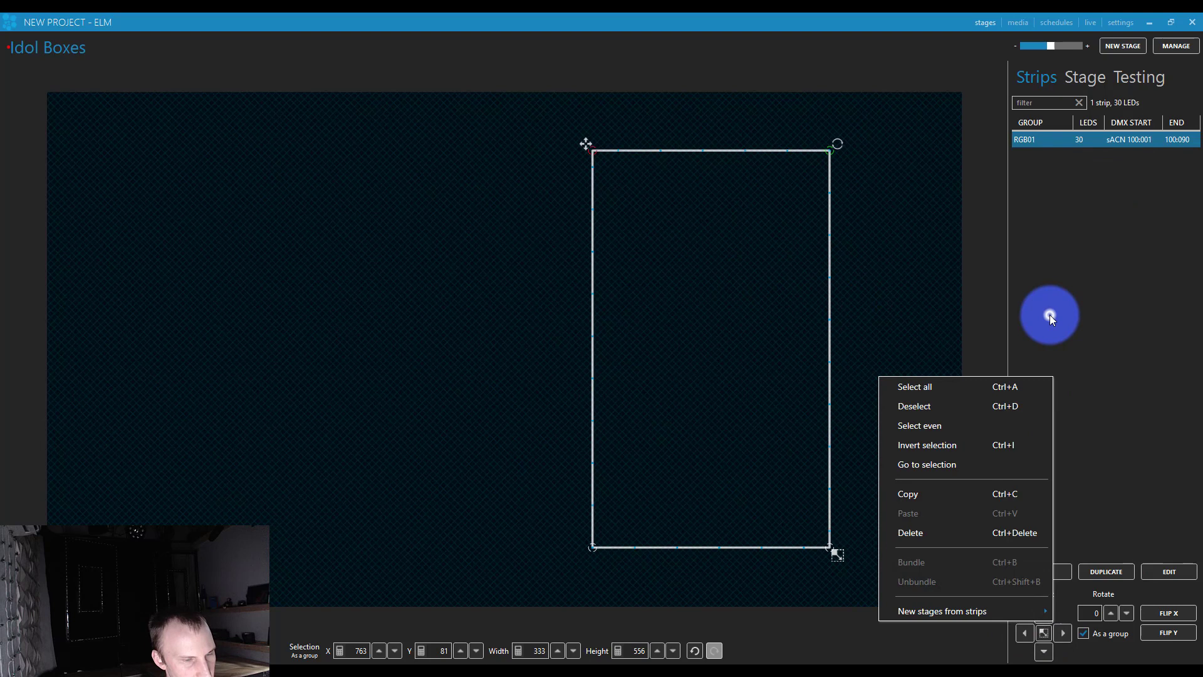
{"action": "left_click", "coordinate": [1050, 315]}
{"action": "left_click", "coordinate": [1180, 45]}
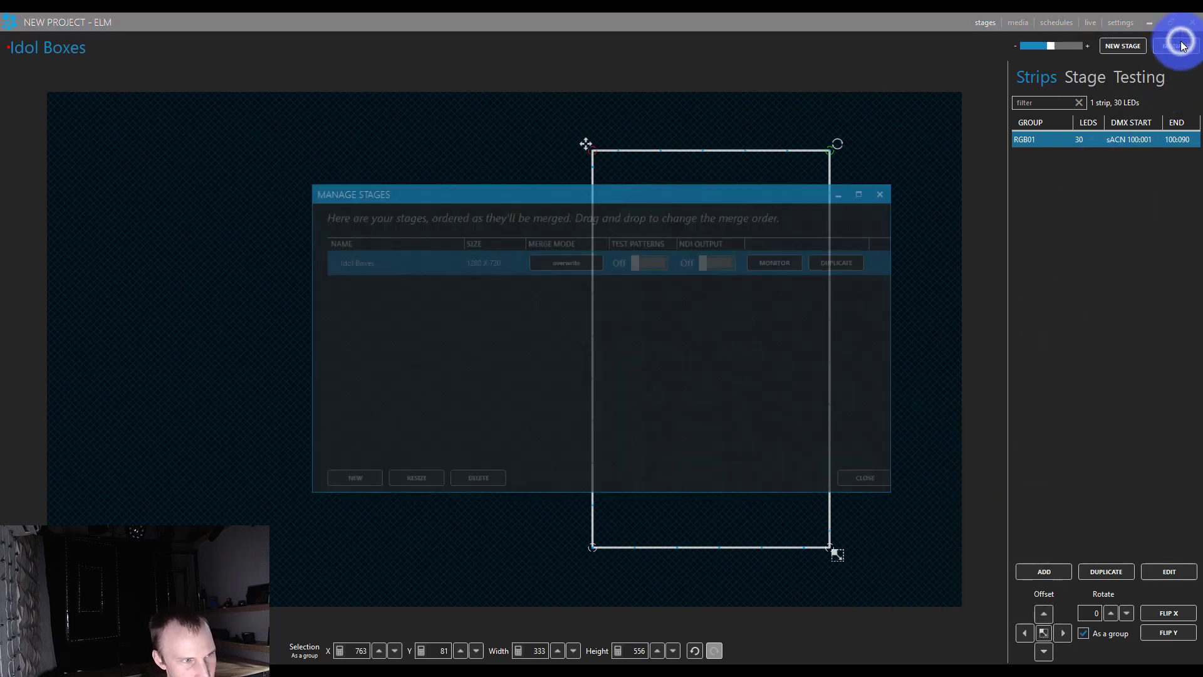
{"action": "left_click", "coordinate": [897, 194]}
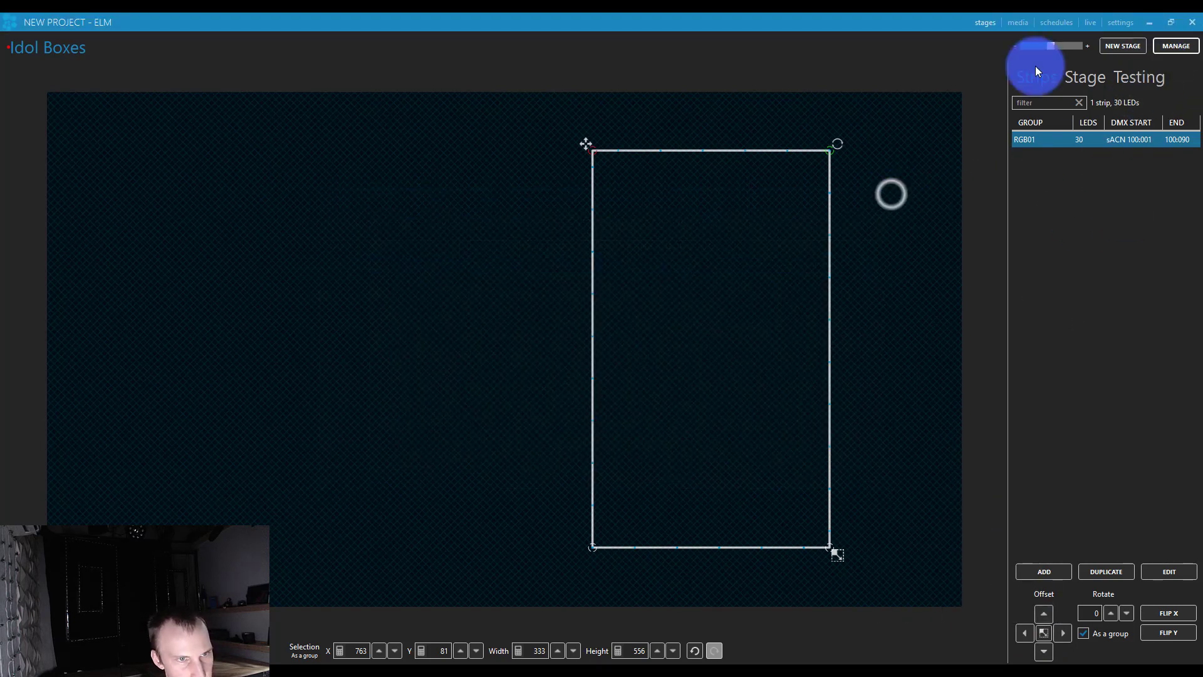
{"action": "left_click", "coordinate": [1097, 80]}
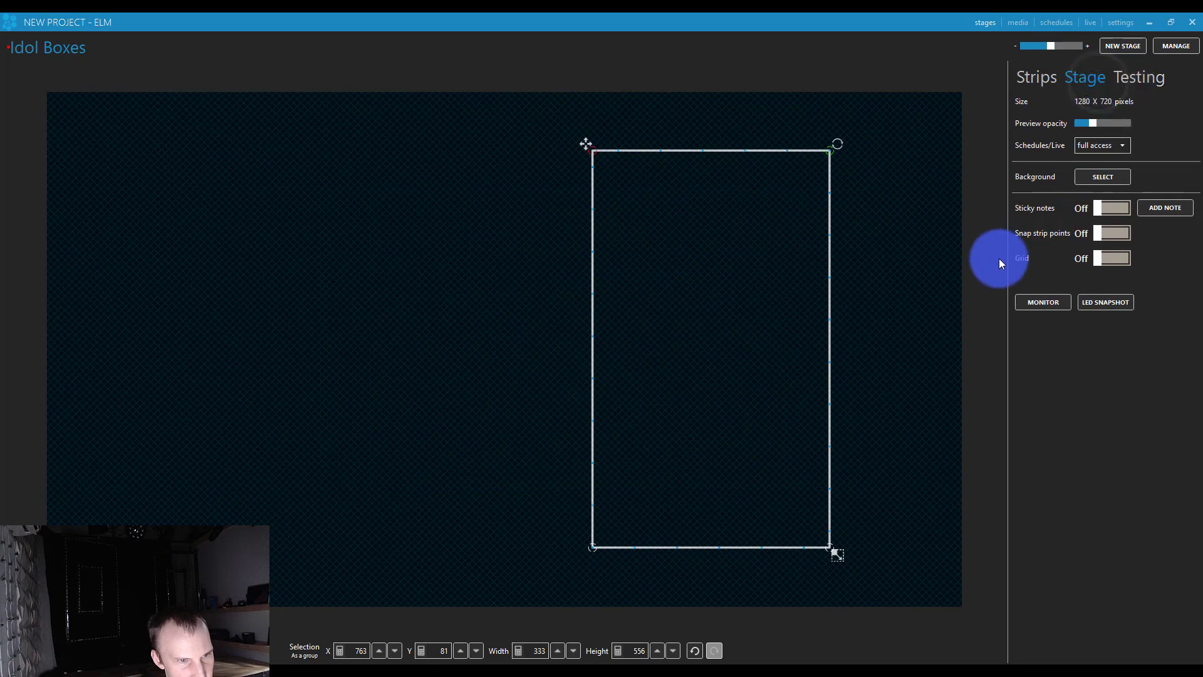
{"action": "left_click", "coordinate": [1093, 180]}
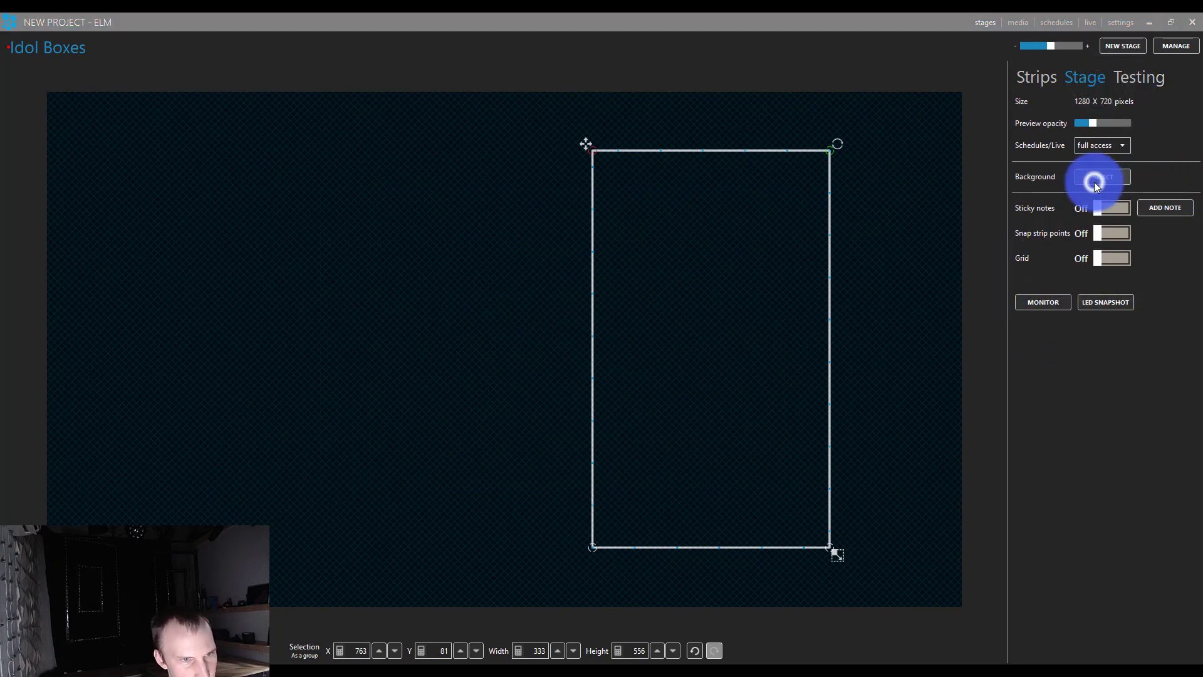
{"action": "left_click", "coordinate": [590, 24]}
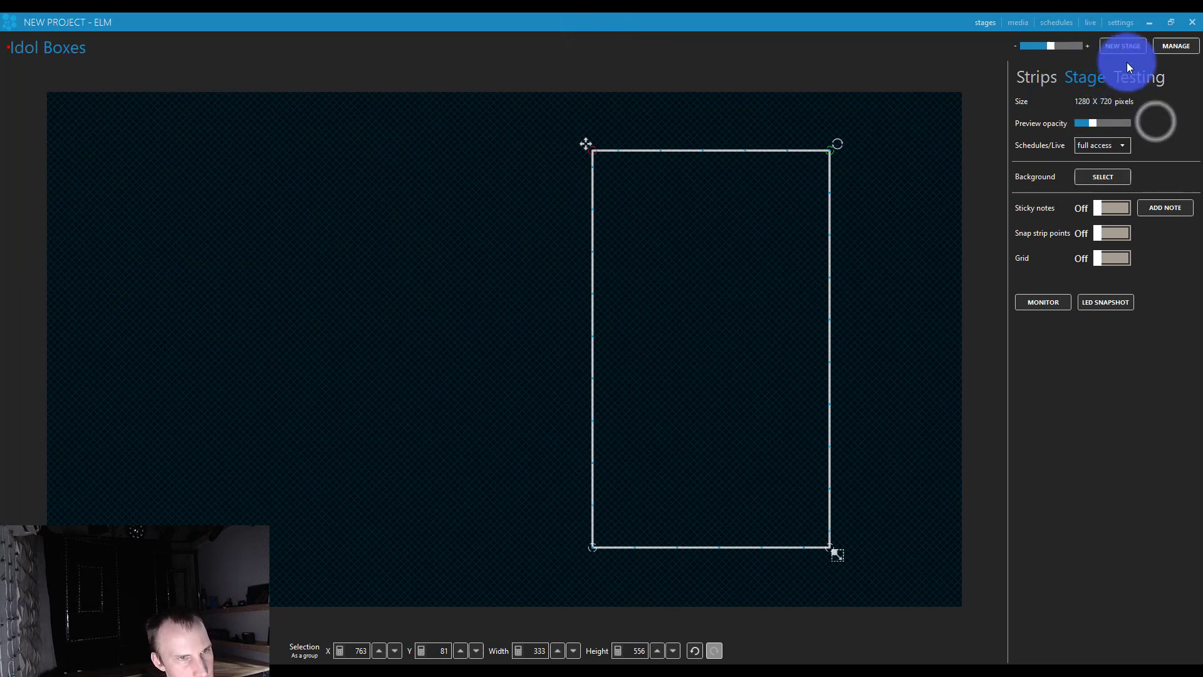
{"action": "left_click", "coordinate": [1036, 77]}
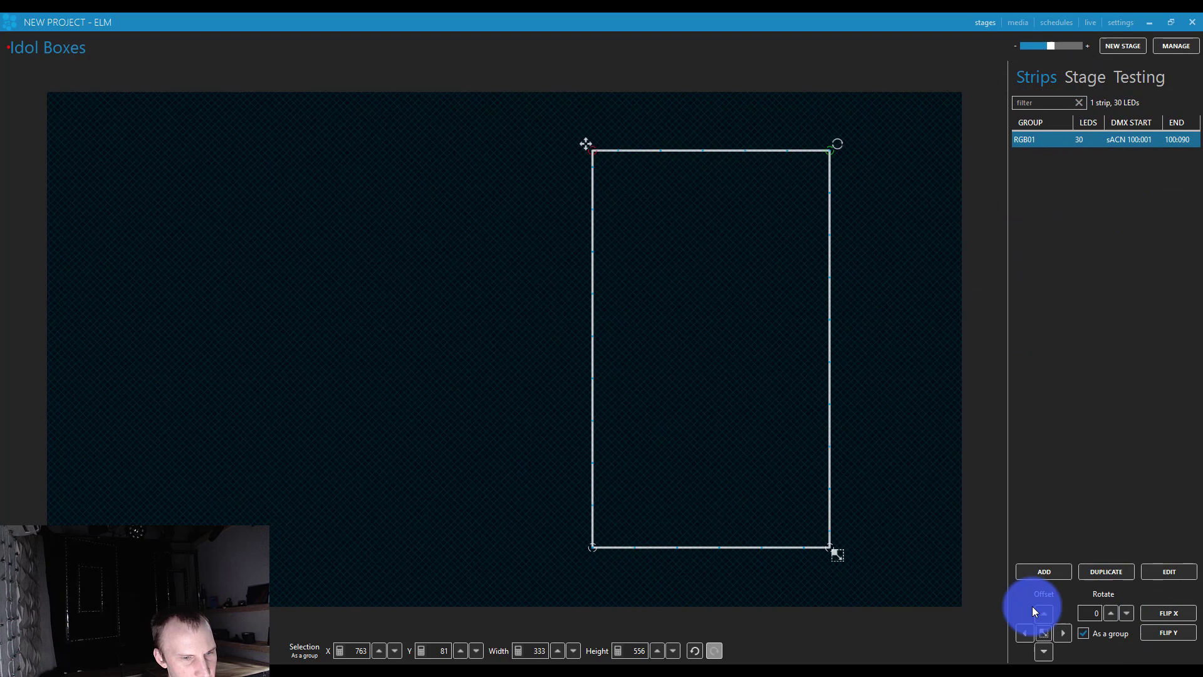
{"action": "left_click", "coordinate": [1106, 571]}
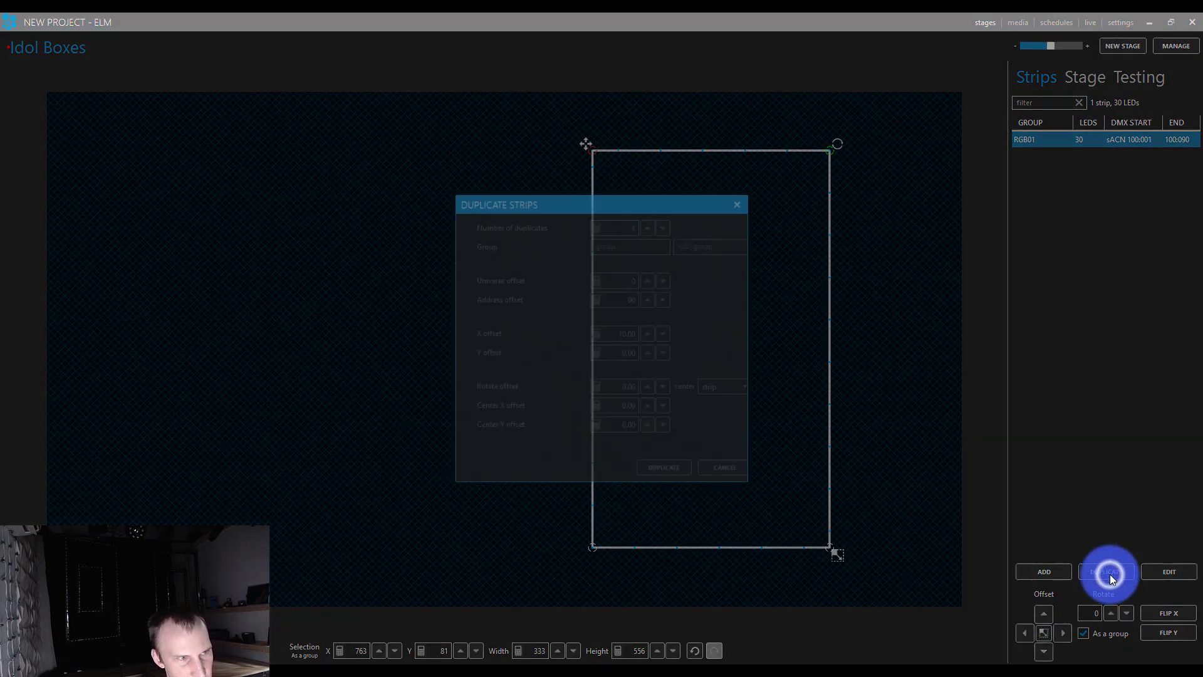
{"action": "left_click", "coordinate": [668, 469]}
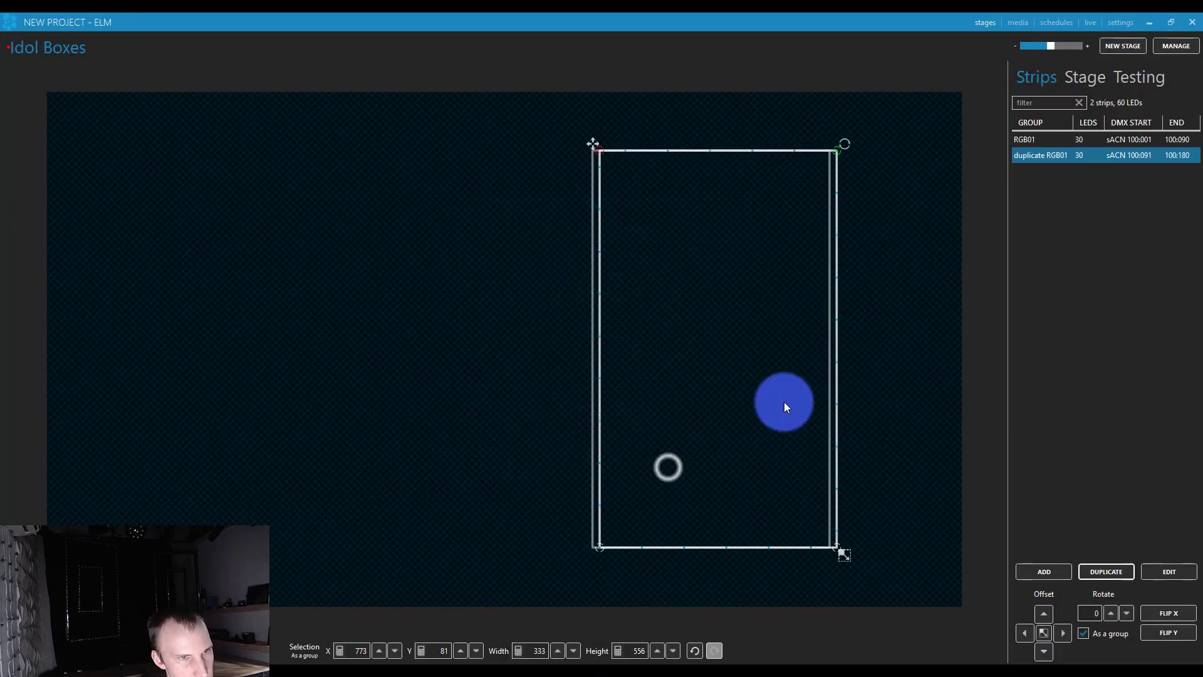
{"action": "left_click_drag", "start_coordinate": [597, 144], "coordinate": [121, 147]}
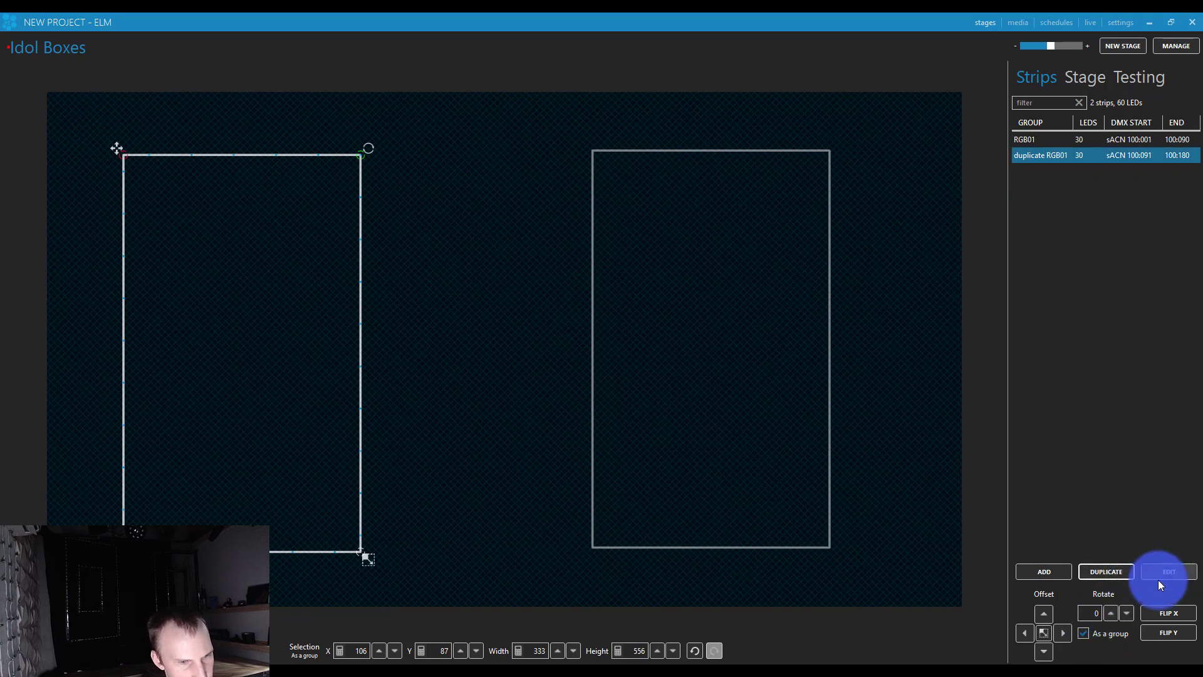
{"action": "right_click", "coordinate": [1064, 162]}
{"action": "left_click", "coordinate": [963, 317]}
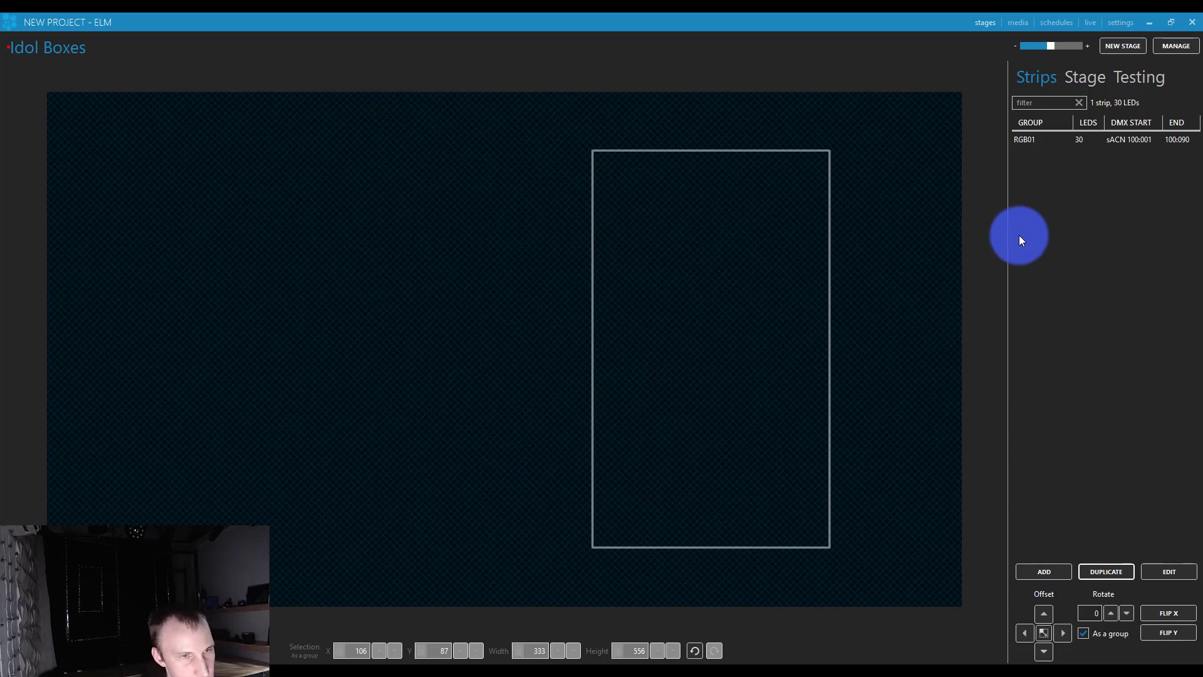
{"action": "left_click", "coordinate": [1088, 149]}
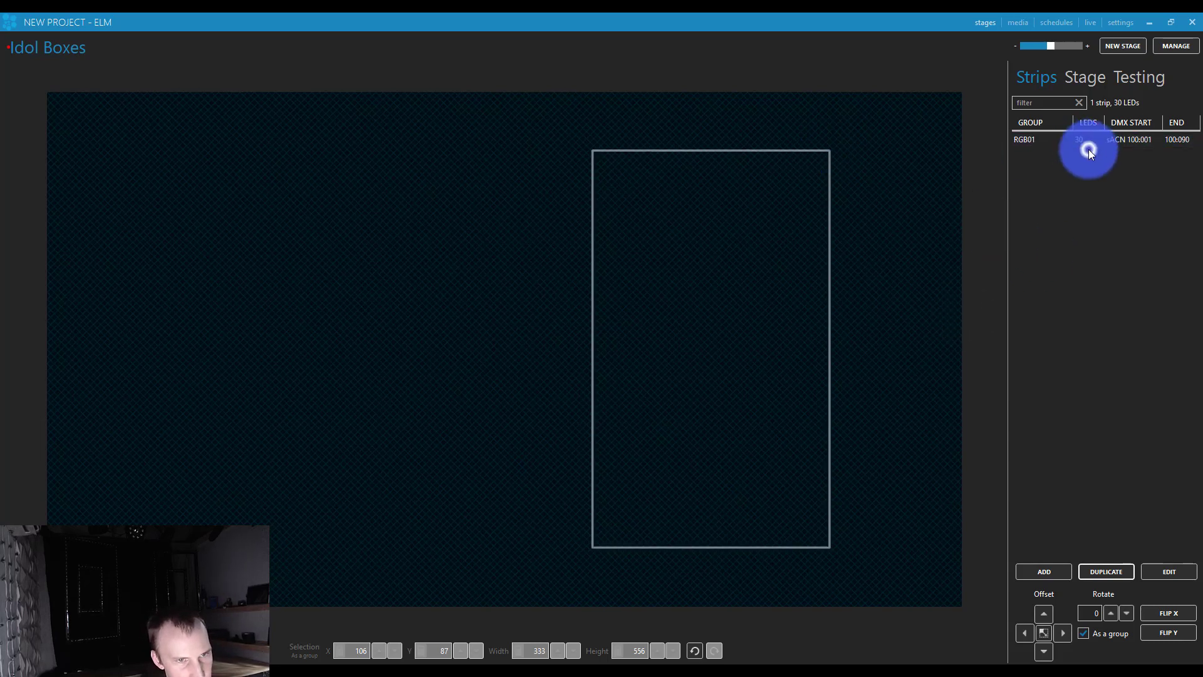
{"action": "left_click", "coordinate": [1143, 139]}
- Add a second 14-LED square strip starting at sACN universe 101, address 91
{"action": "left_click", "coordinate": [1041, 572]}
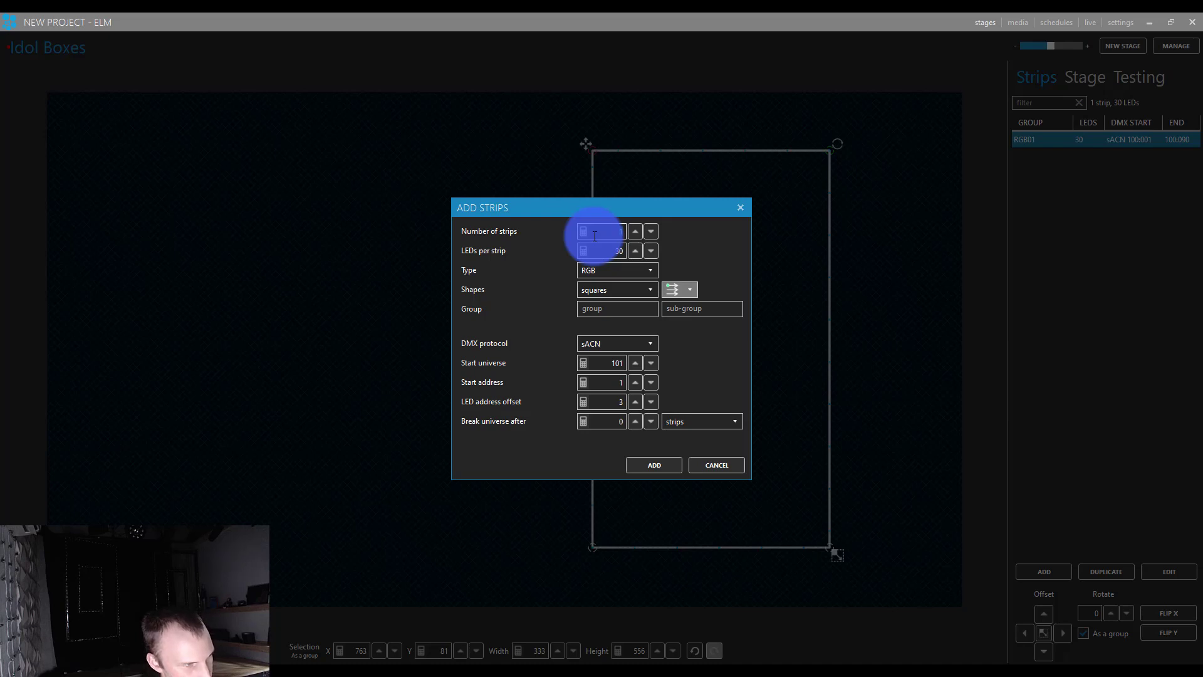
{"action": "left_click", "coordinate": [597, 246]}
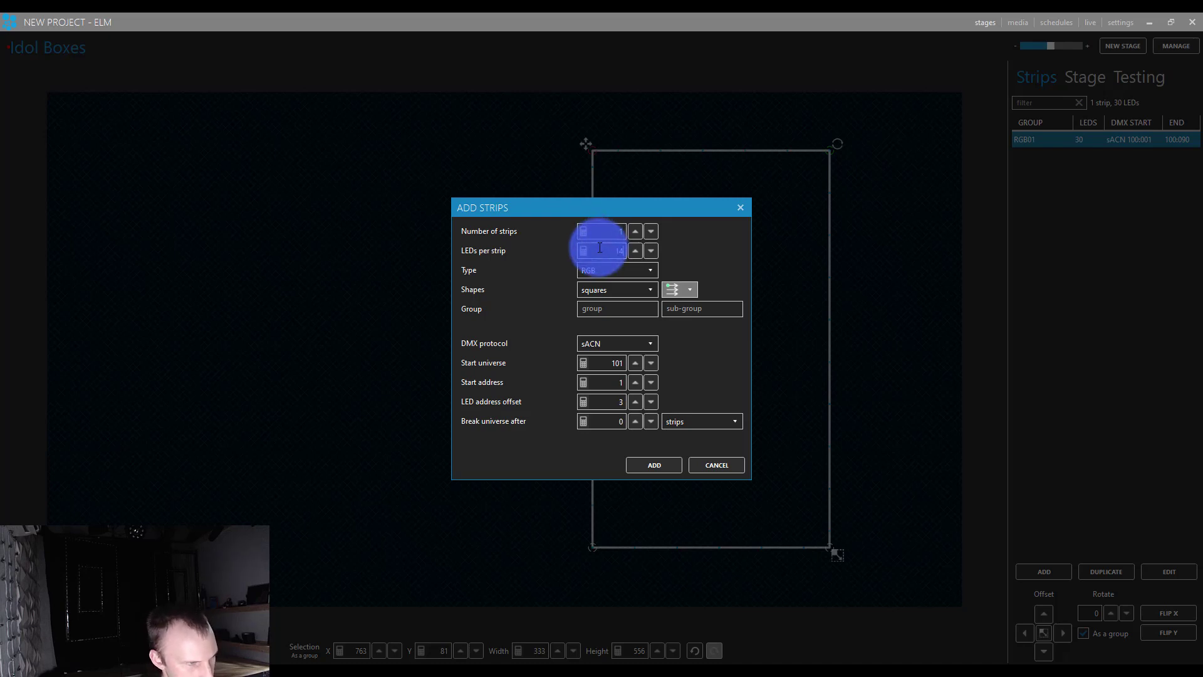
{"action": "key", "text": "Tab"}
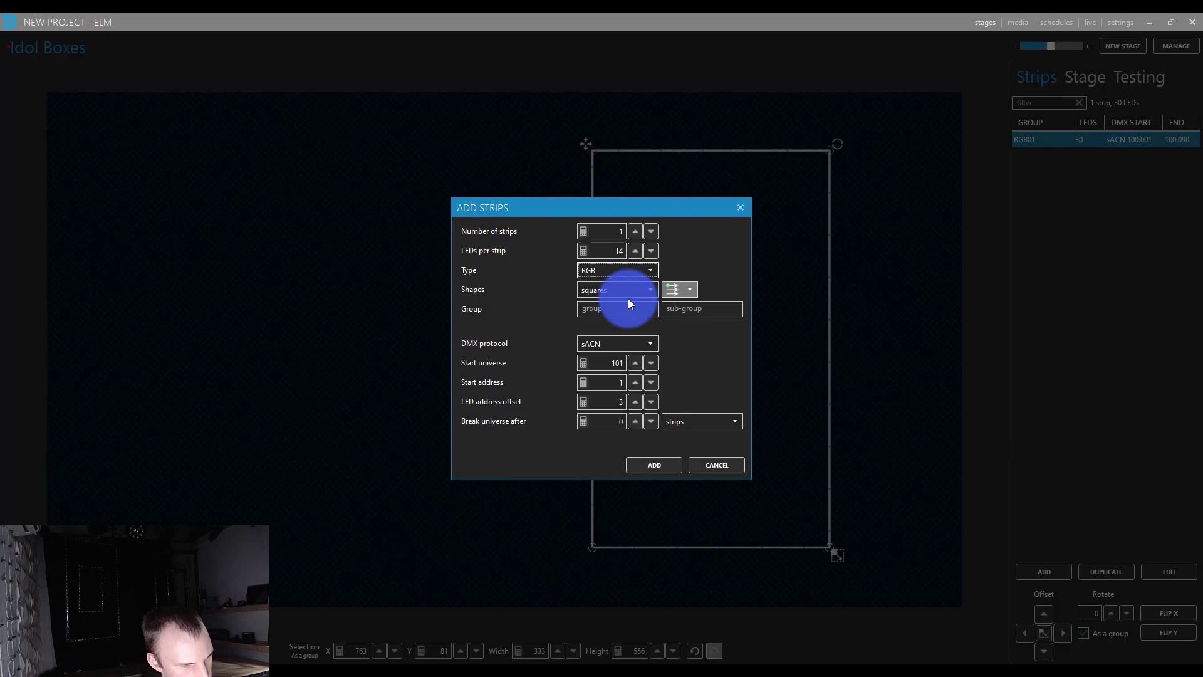
{"action": "left_click", "coordinate": [632, 290]}
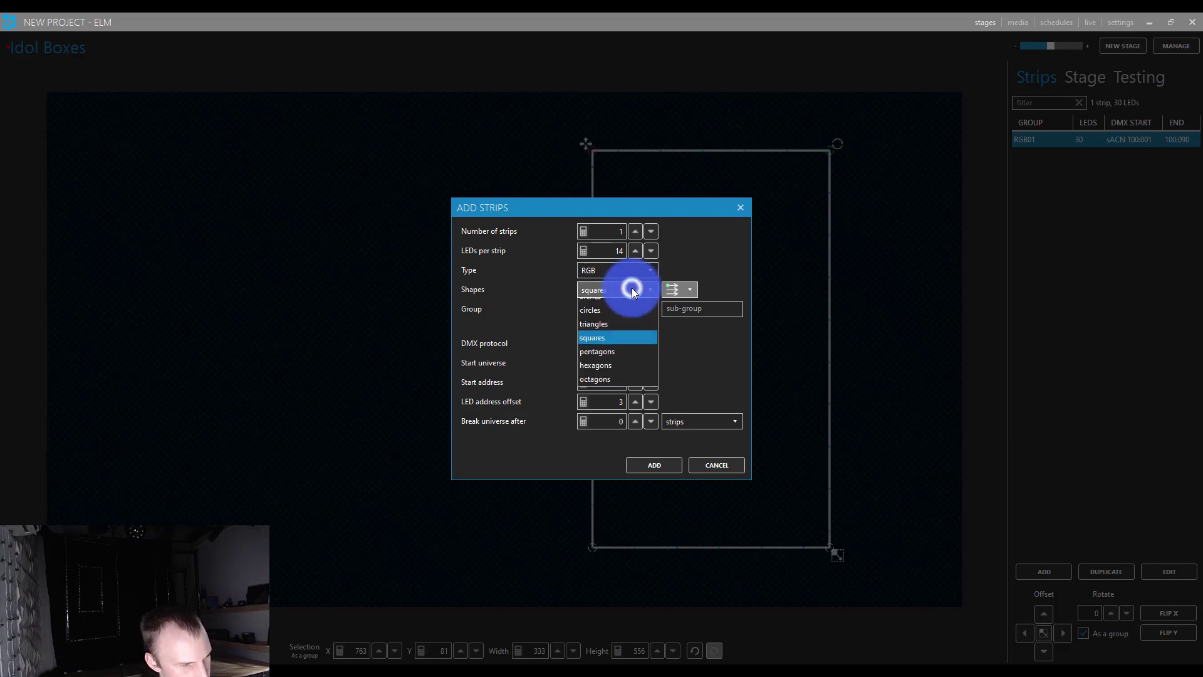
{"action": "left_click", "coordinate": [632, 289]}
{"action": "left_click", "coordinate": [693, 412]}
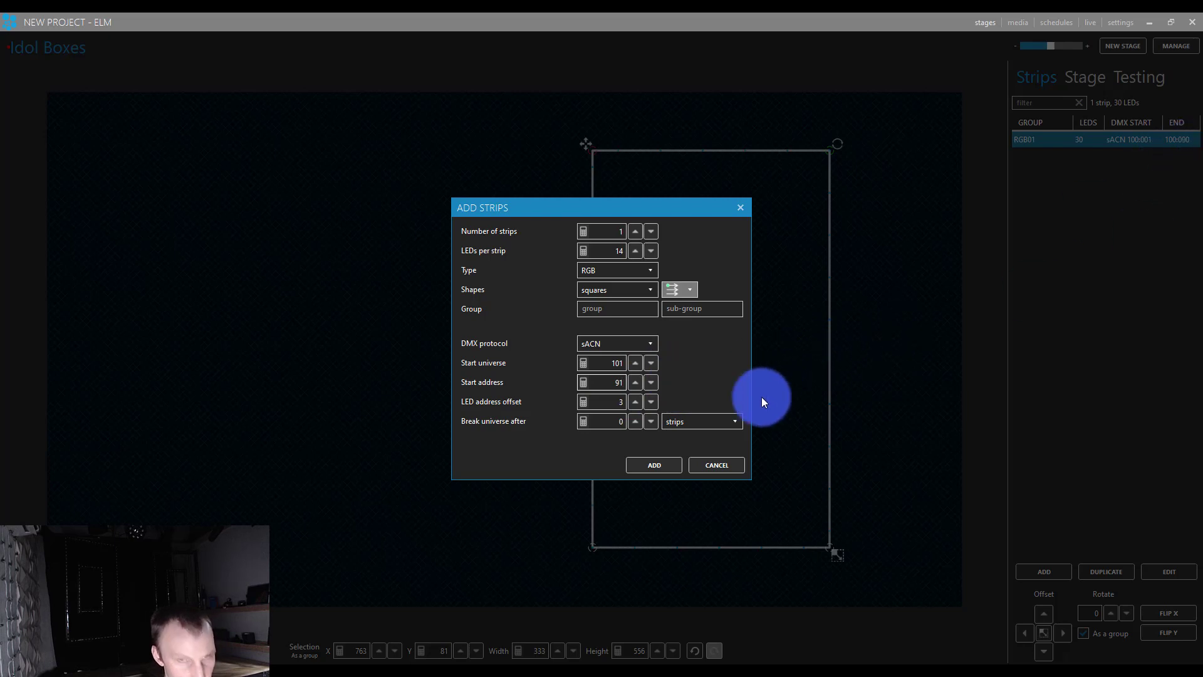
{"action": "left_click", "coordinate": [651, 465]}
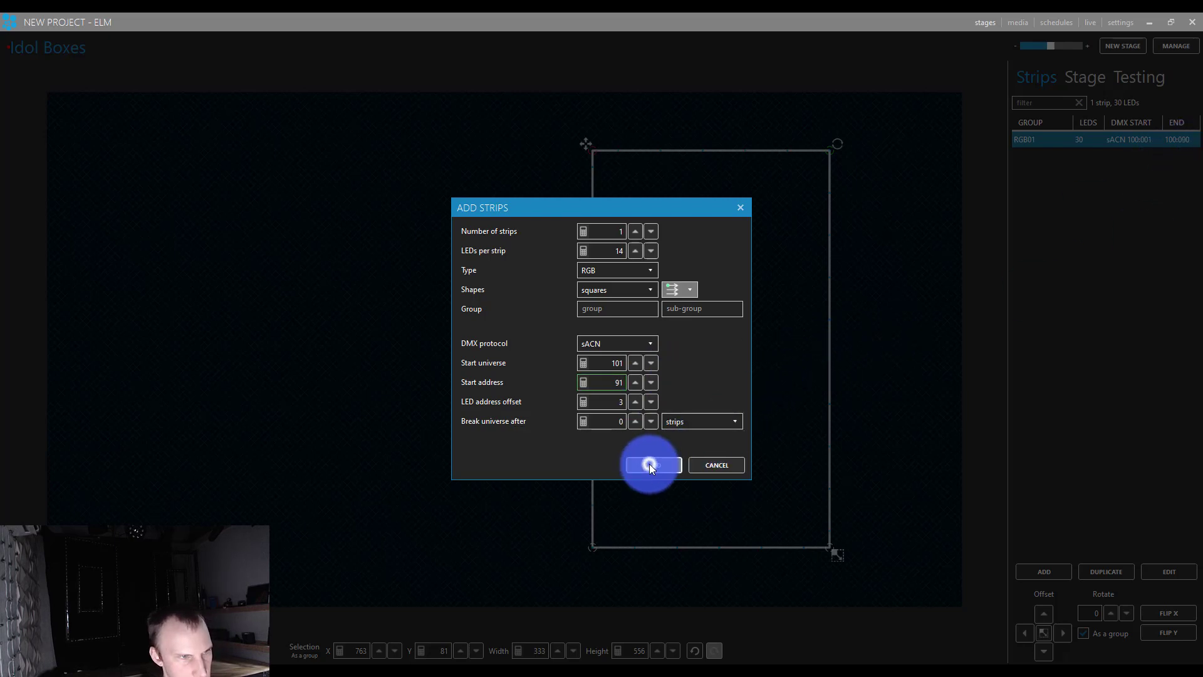
- Resize the 14-LED strip to 166 × 312 and place it inside RGB01 at X 843, Y 202
{"action": "left_click_drag", "start_coordinate": [694, 537], "coordinate": [430, 327]}
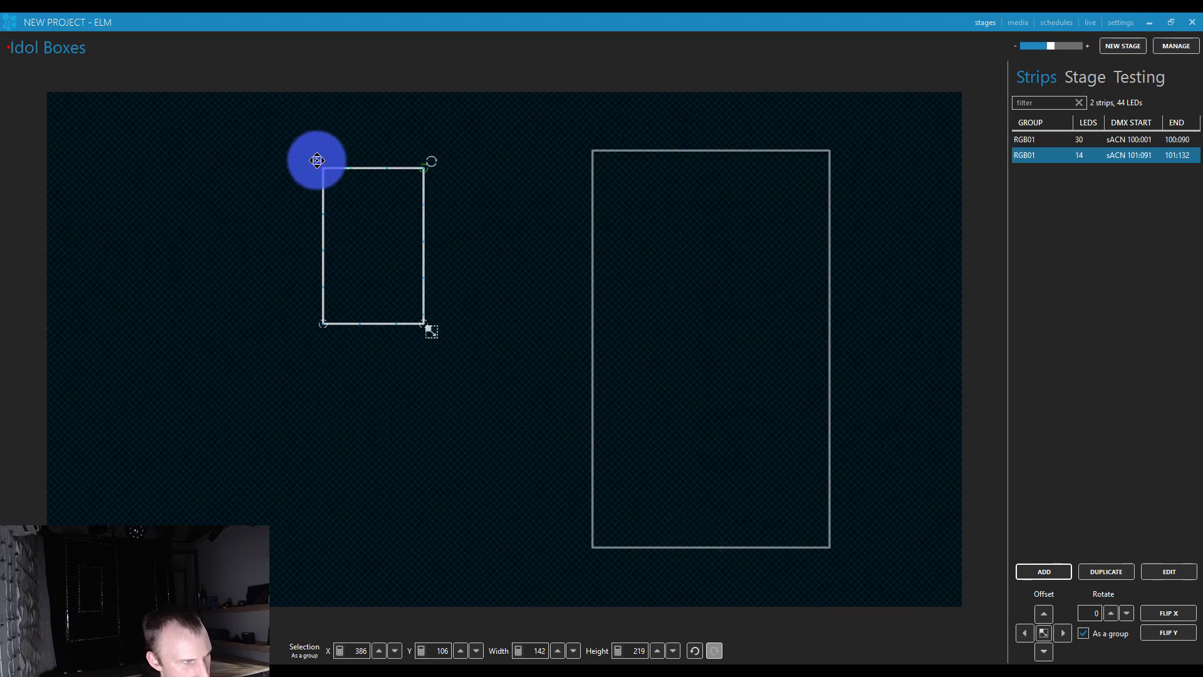
{"action": "left_click_drag", "start_coordinate": [317, 160], "coordinate": [636, 184]}
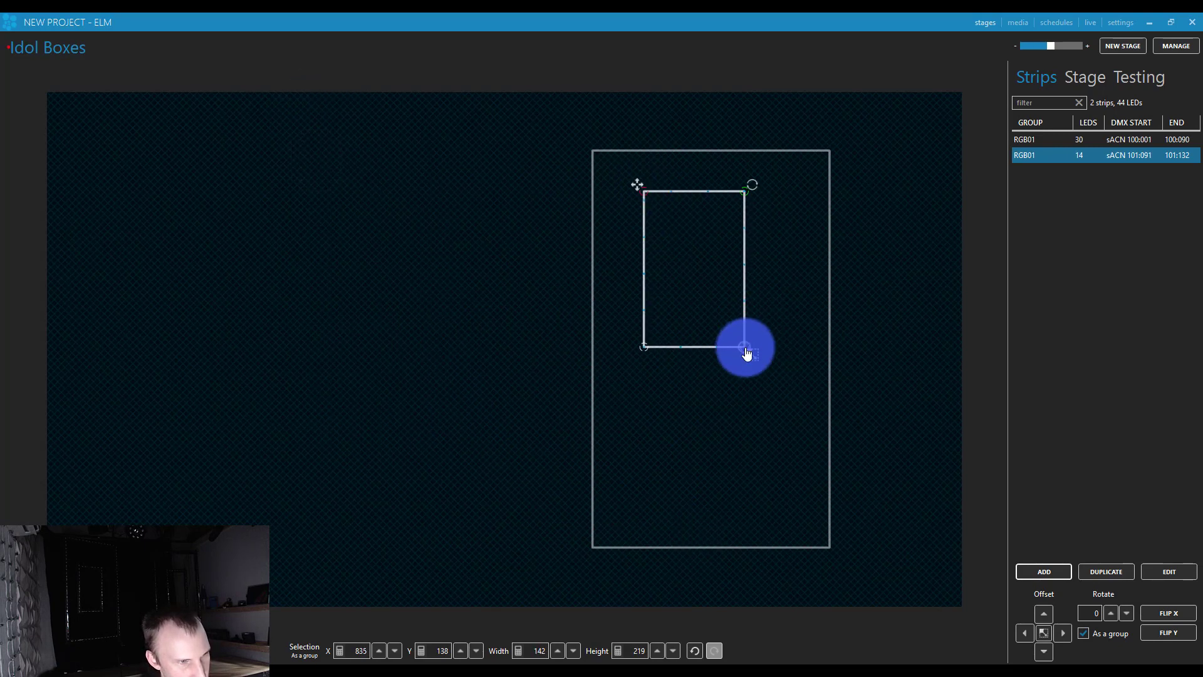
{"action": "left_click_drag", "start_coordinate": [752, 354], "coordinate": [767, 418]}
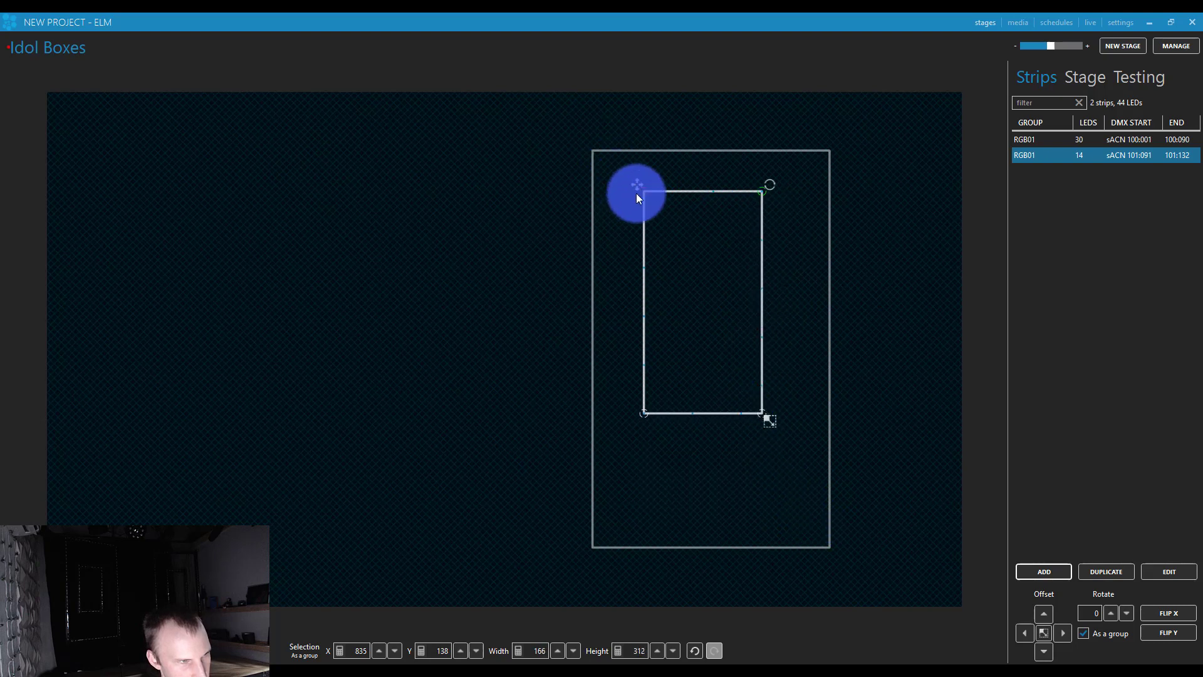
{"action": "left_click_drag", "start_coordinate": [634, 184], "coordinate": [638, 231]}
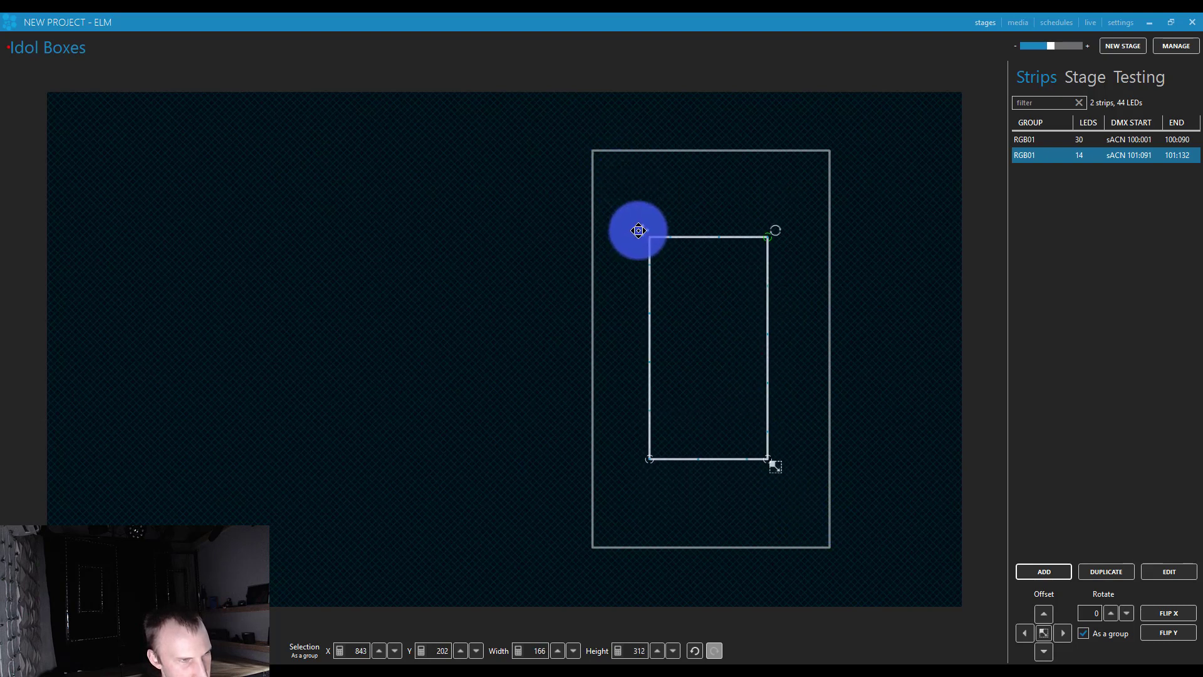
- Select both the outer 30-LED strip and the inner 14-LED strip
{"action": "left_click", "coordinate": [665, 150]}
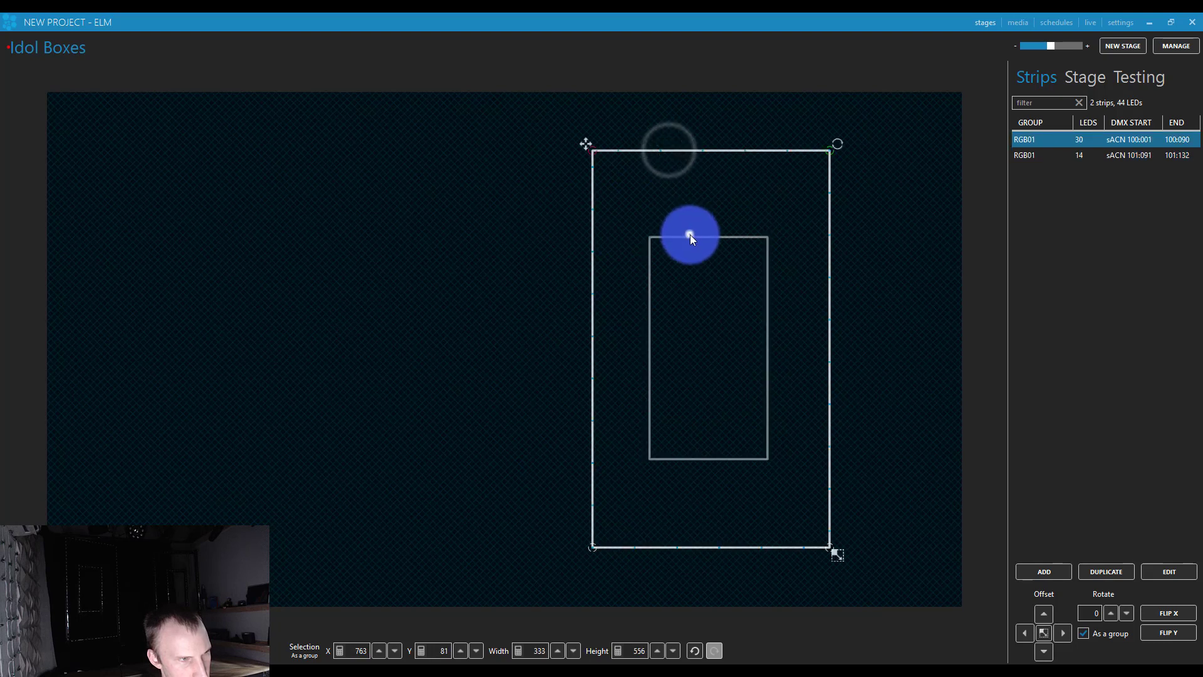
{"action": "left_click", "coordinate": [689, 236]}
{"action": "left_click", "coordinate": [690, 151]}
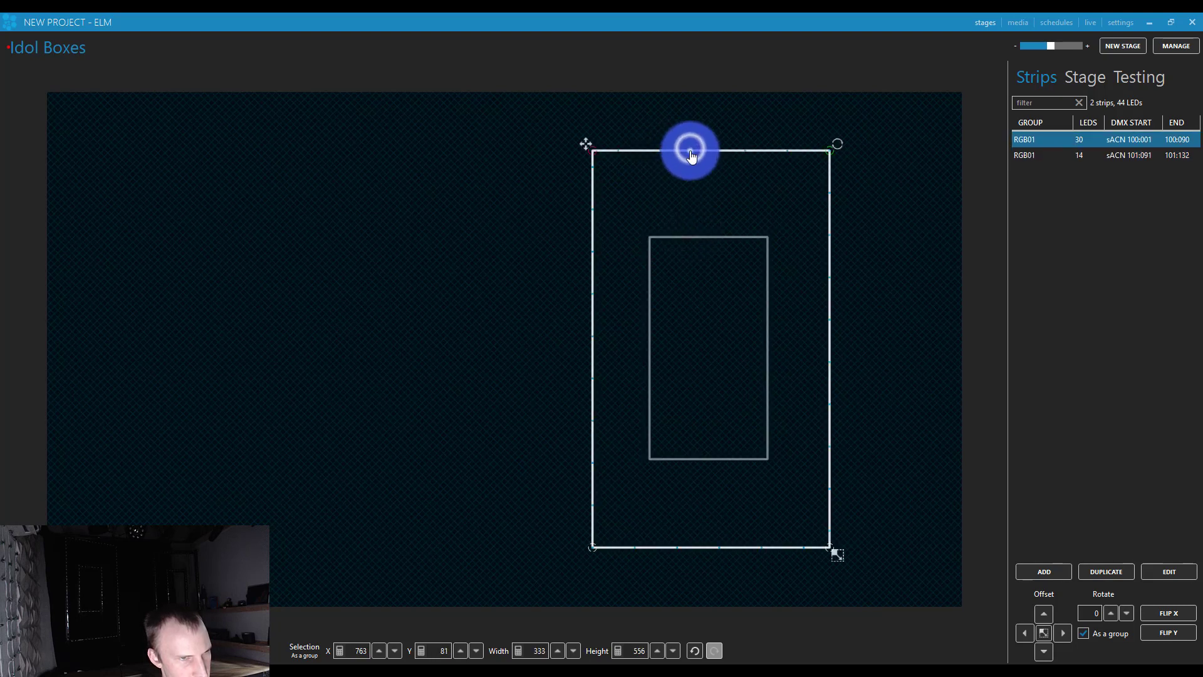
{"action": "left_click", "coordinate": [1068, 186]}
{"action": "left_click", "coordinate": [1046, 147]}
{"action": "left_click", "coordinate": [1051, 155], "text": "shift"}
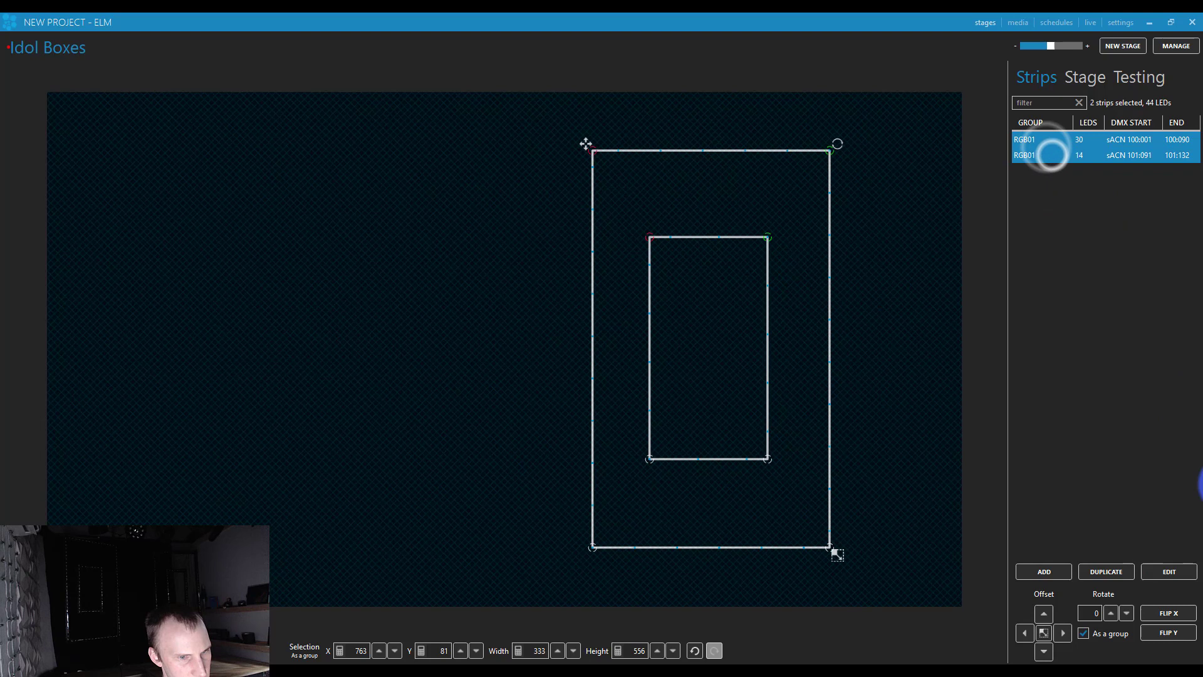
- Duplicate both strips with universe offset 2 and move the copied box to X 198, Y 81
{"action": "left_click", "coordinate": [1106, 571]}
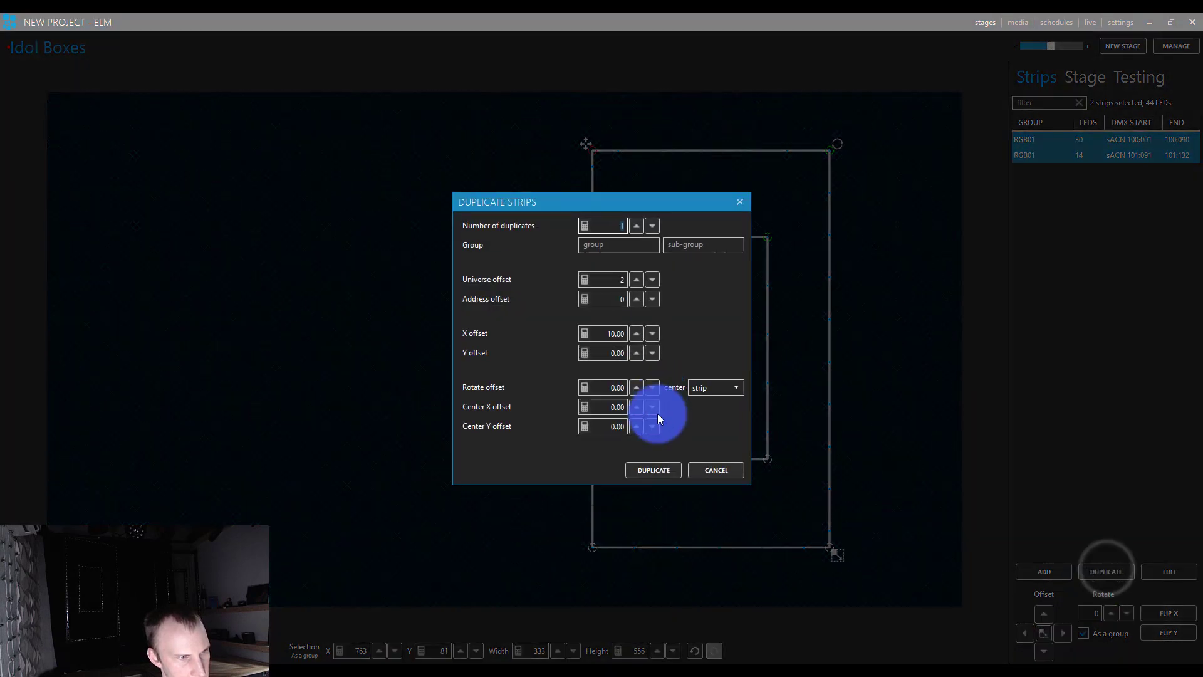
{"action": "left_click", "coordinate": [653, 470]}
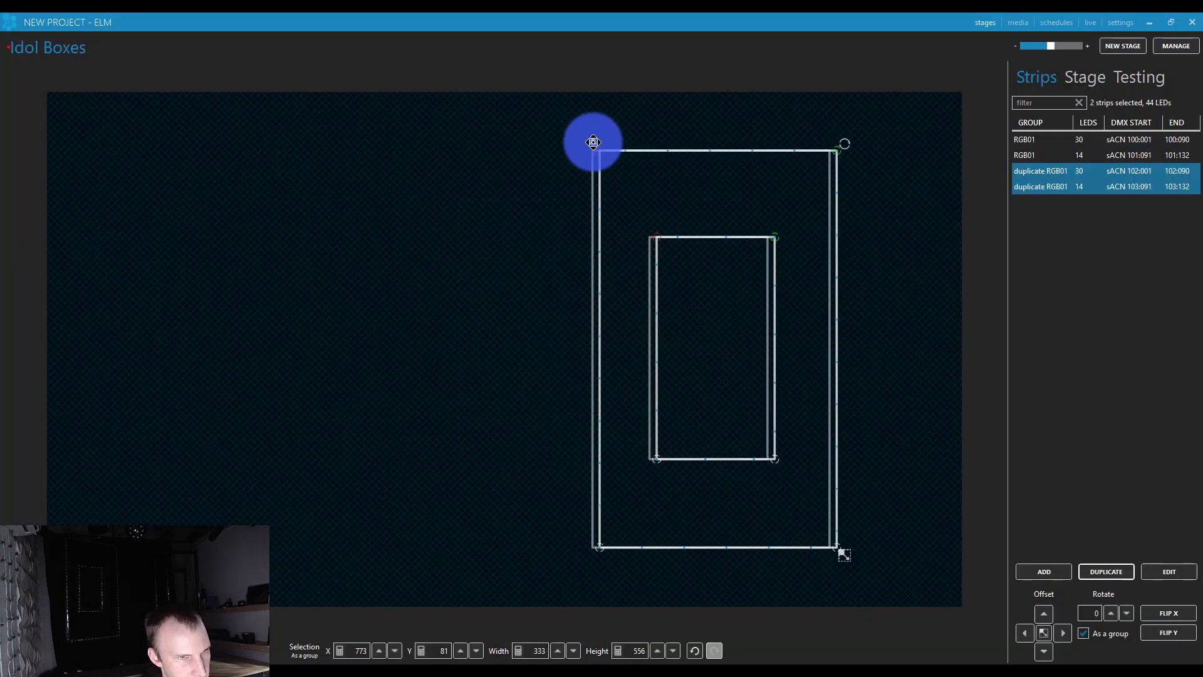
{"action": "left_click_drag", "start_coordinate": [593, 142], "coordinate": [181, 143]}
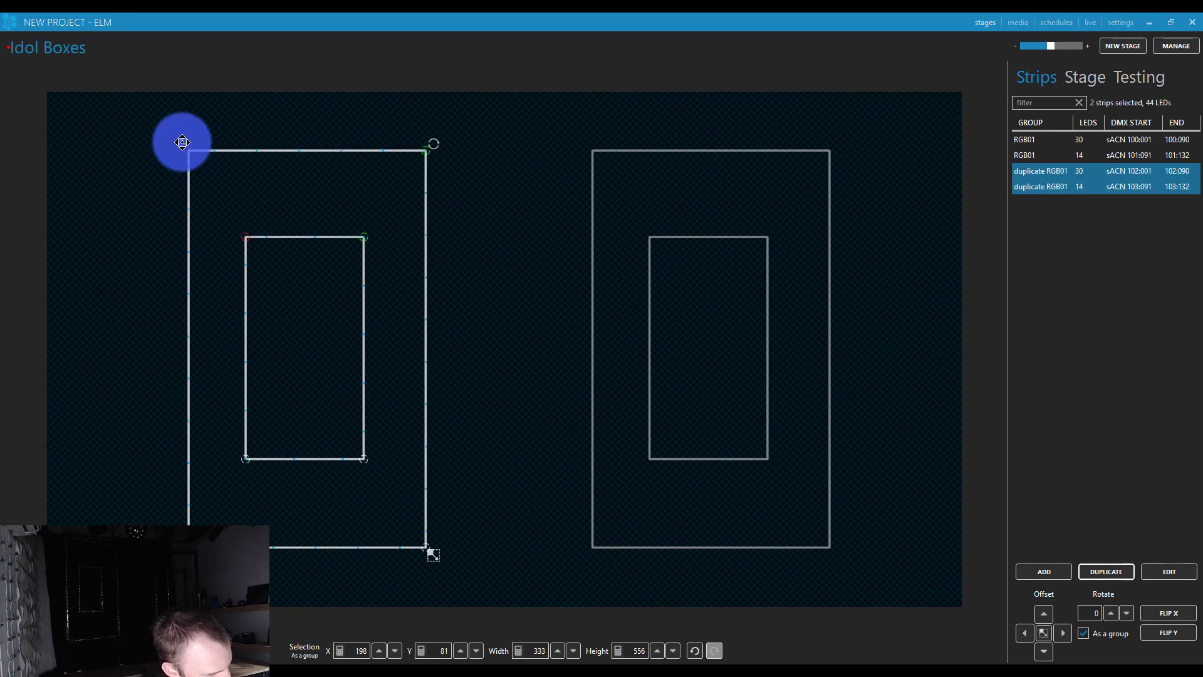
- Re-address the copied 30-LED outer strip to sACN 101:133–101:222
{"action": "left_click", "coordinate": [1187, 171]}
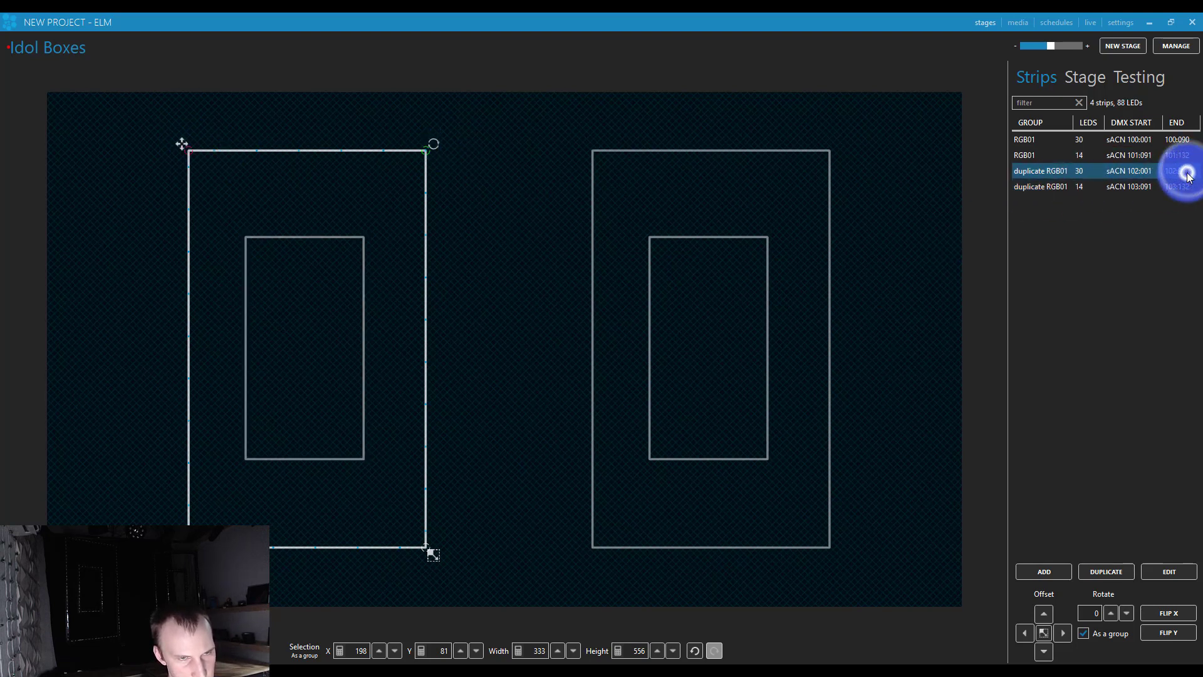
{"action": "left_click", "coordinate": [1184, 156]}
{"action": "left_click", "coordinate": [1142, 159]}
{"action": "left_click", "coordinate": [1171, 170]}
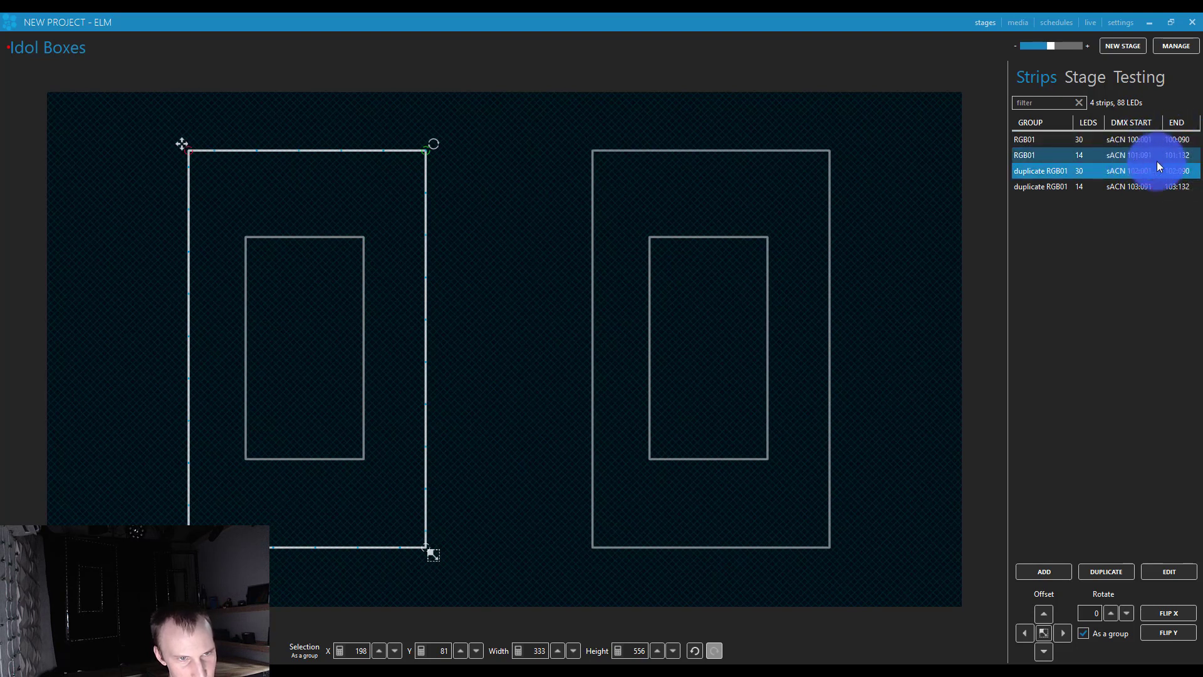
{"action": "left_click", "coordinate": [1155, 572]}
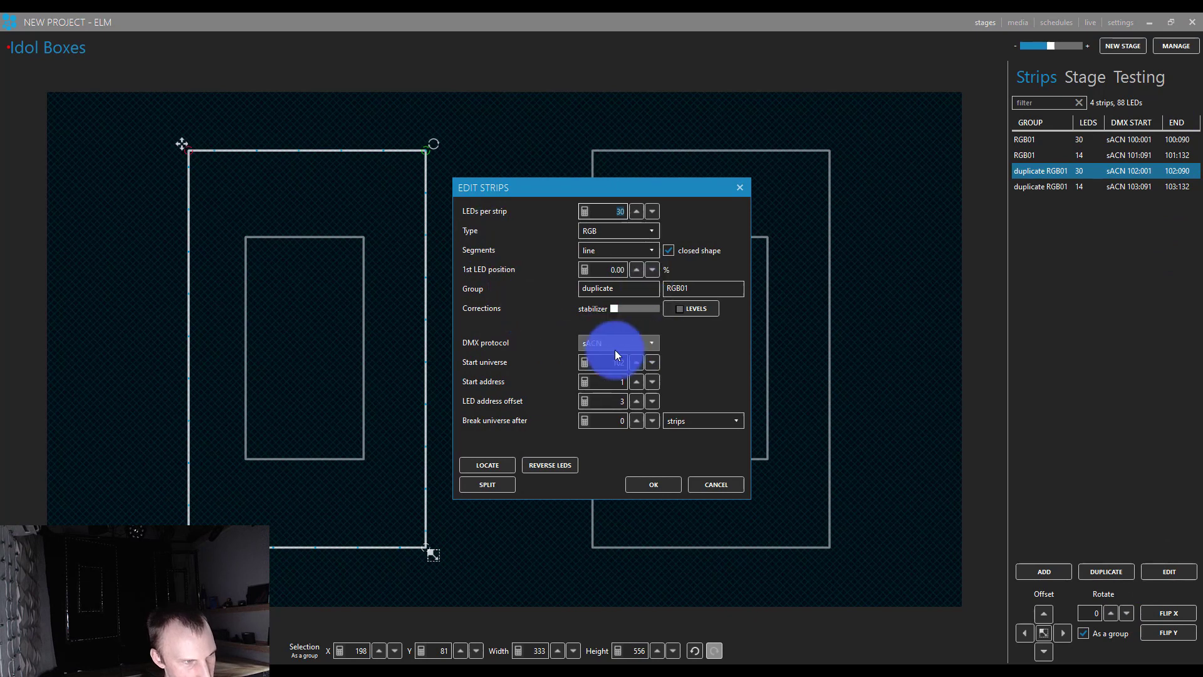
{"action": "left_click", "coordinate": [624, 382]}
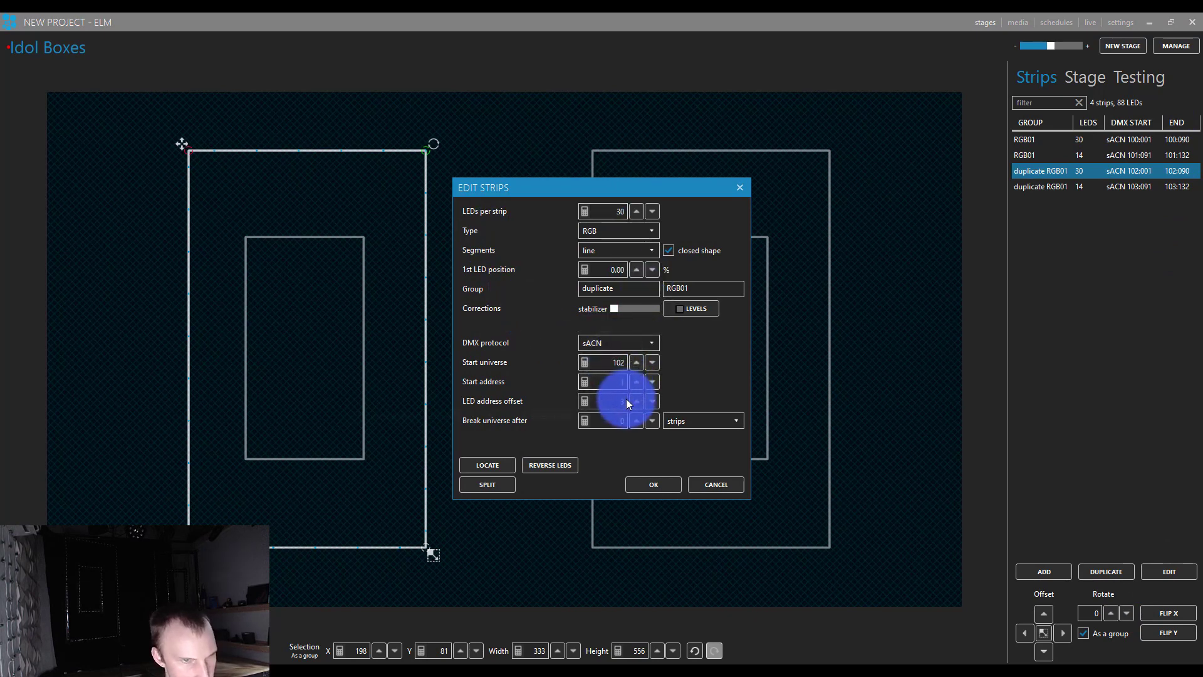
{"action": "left_click", "coordinate": [623, 375]}
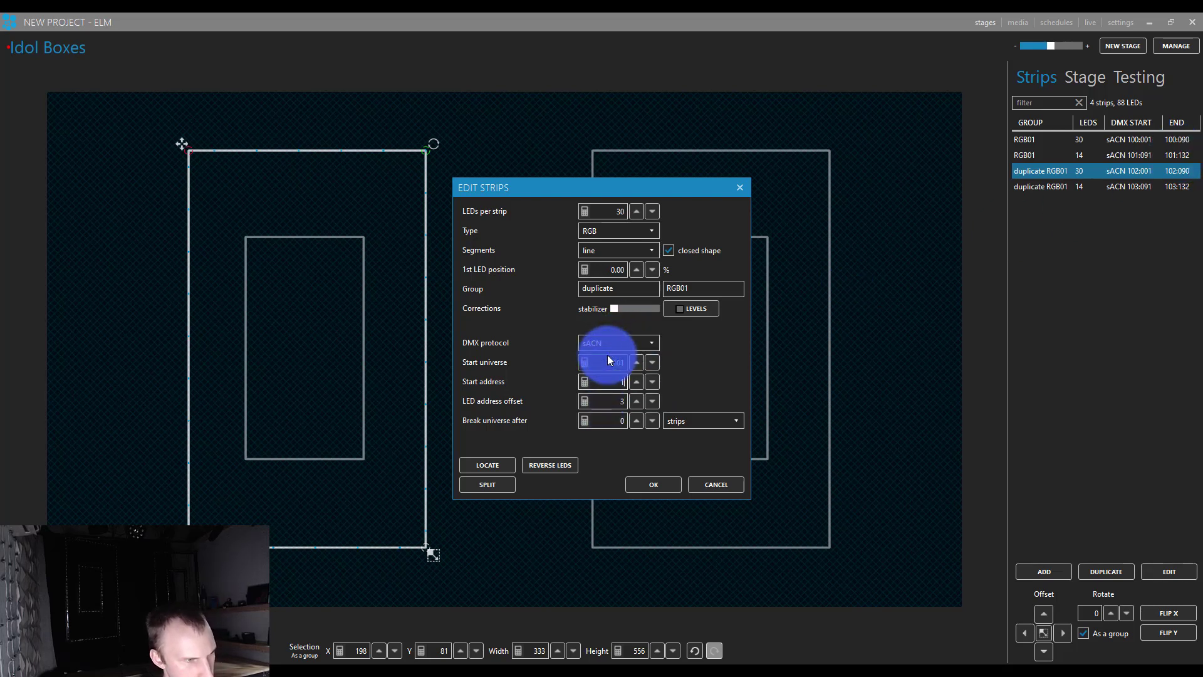
{"action": "left_click", "coordinate": [647, 487]}
- Set the copied 14-LED inner strip's start address to 223 in universe 101
{"action": "left_click", "coordinate": [1075, 183]}
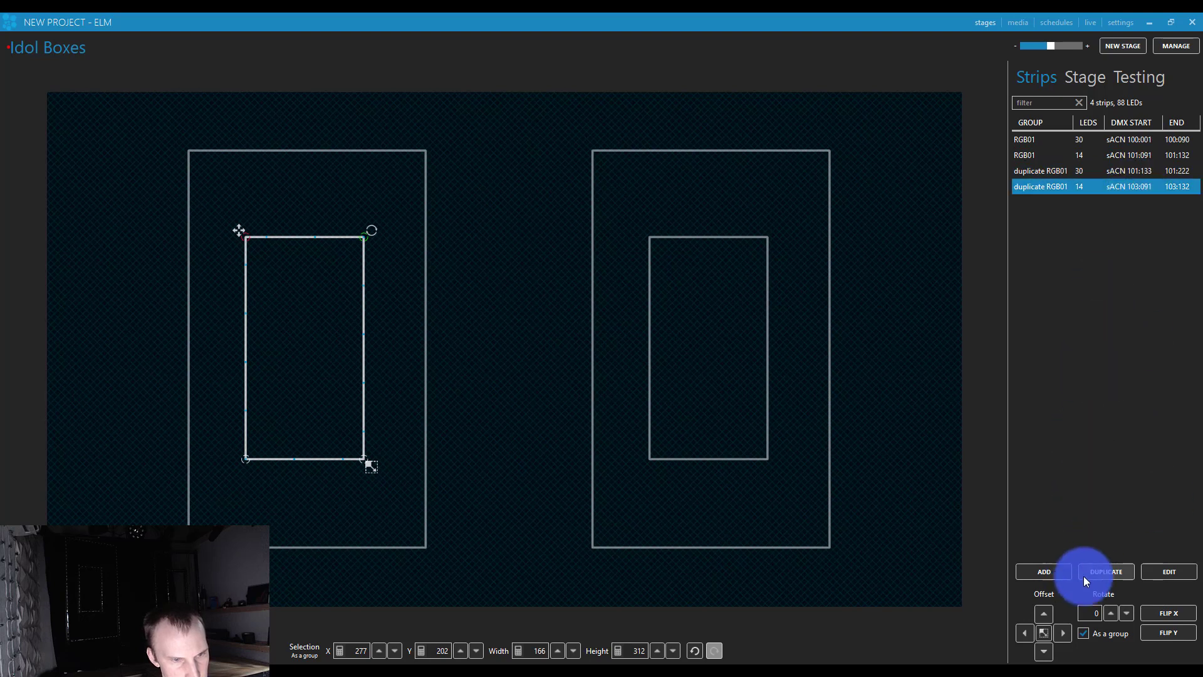
{"action": "left_click", "coordinate": [1156, 571]}
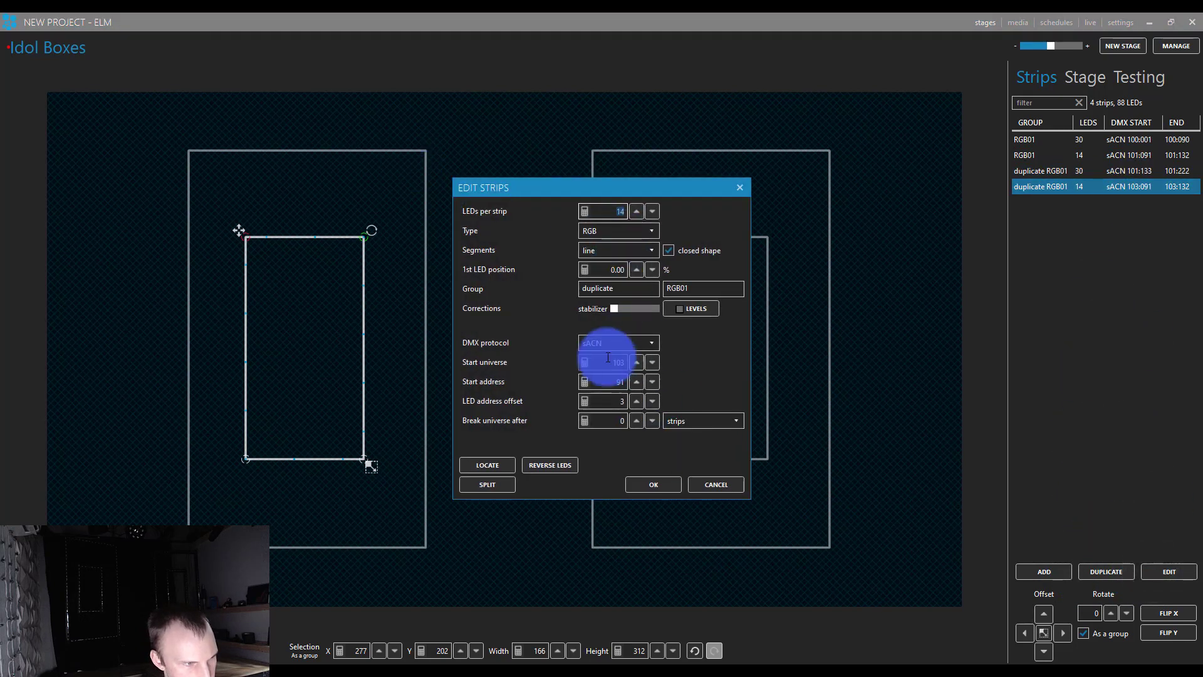
{"action": "left_click", "coordinate": [608, 366]}
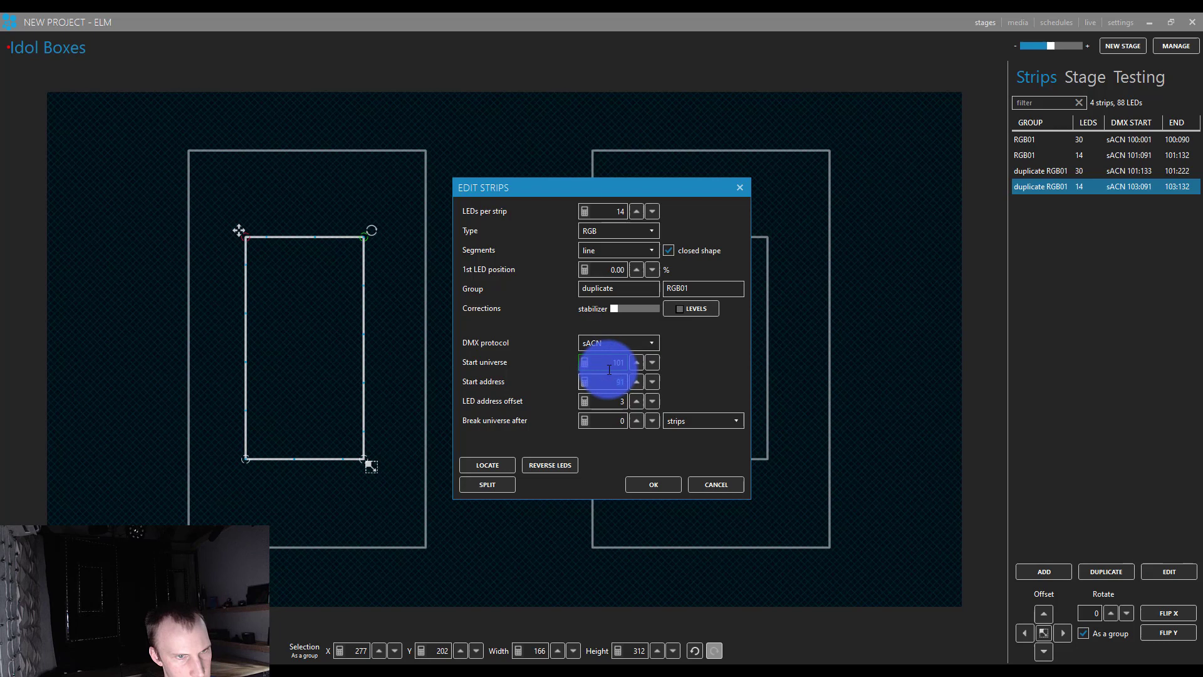
{"action": "key", "text": "Tab"}
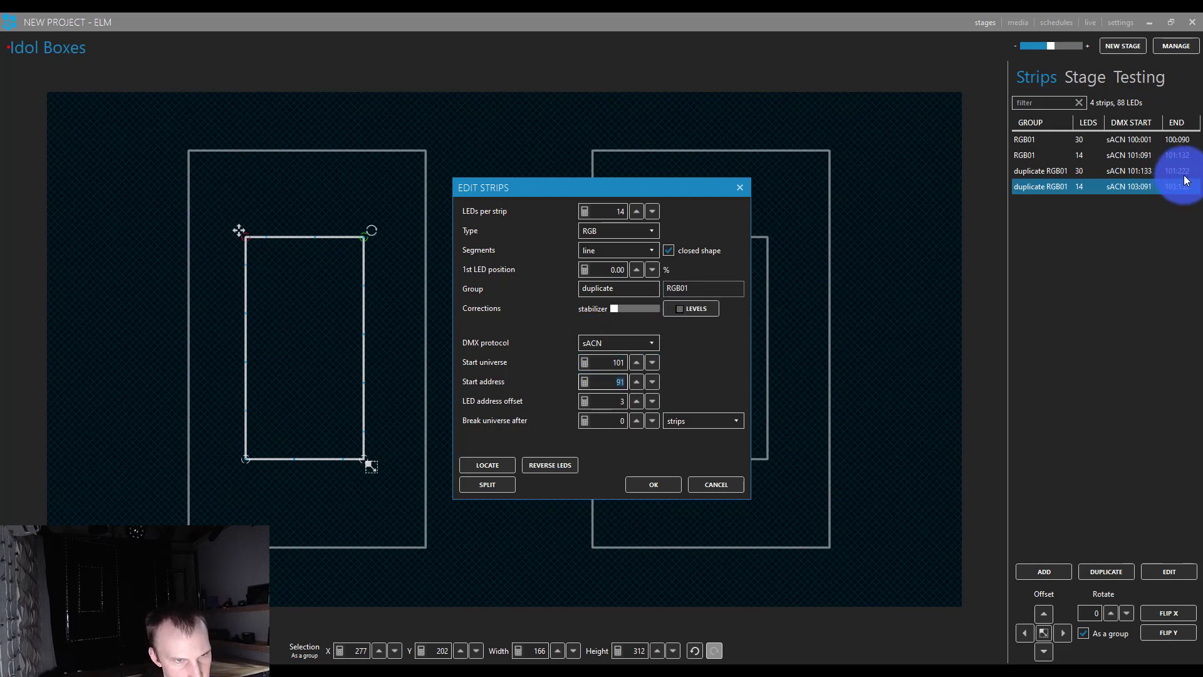
{"action": "type", "text": "223"}
{"action": "left_click", "coordinate": [647, 485]}
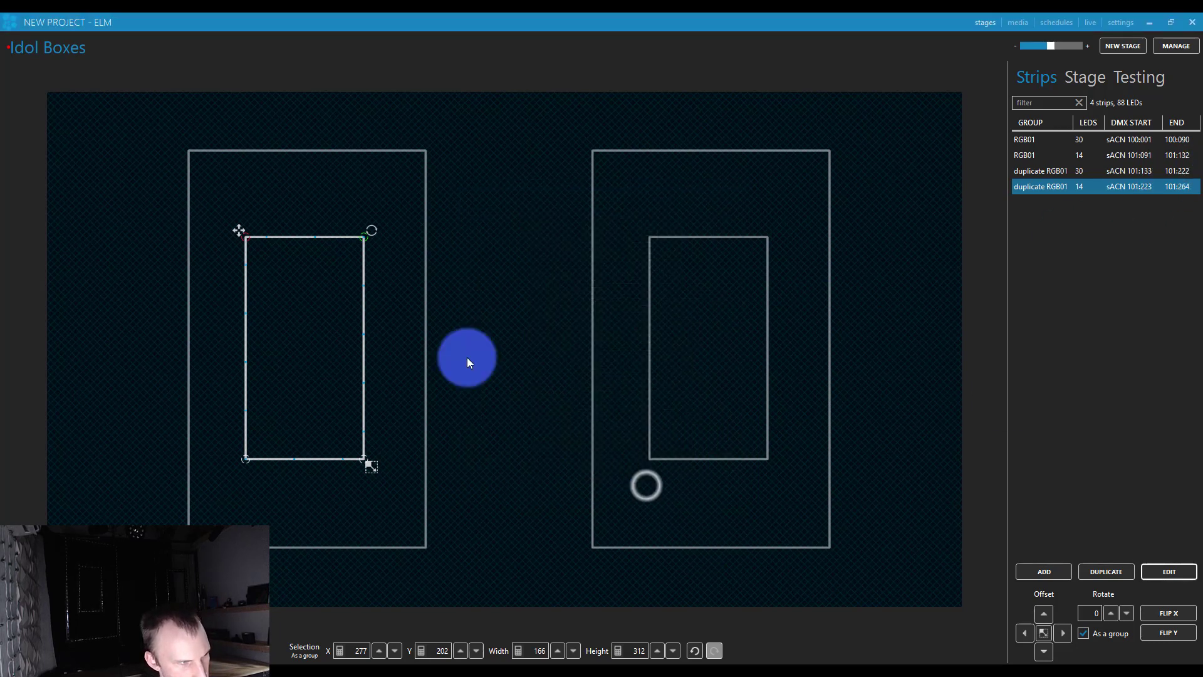
- Turn on test patterns and cycle the strips through red, green, white and blue fills
{"action": "left_click", "coordinate": [1121, 87]}
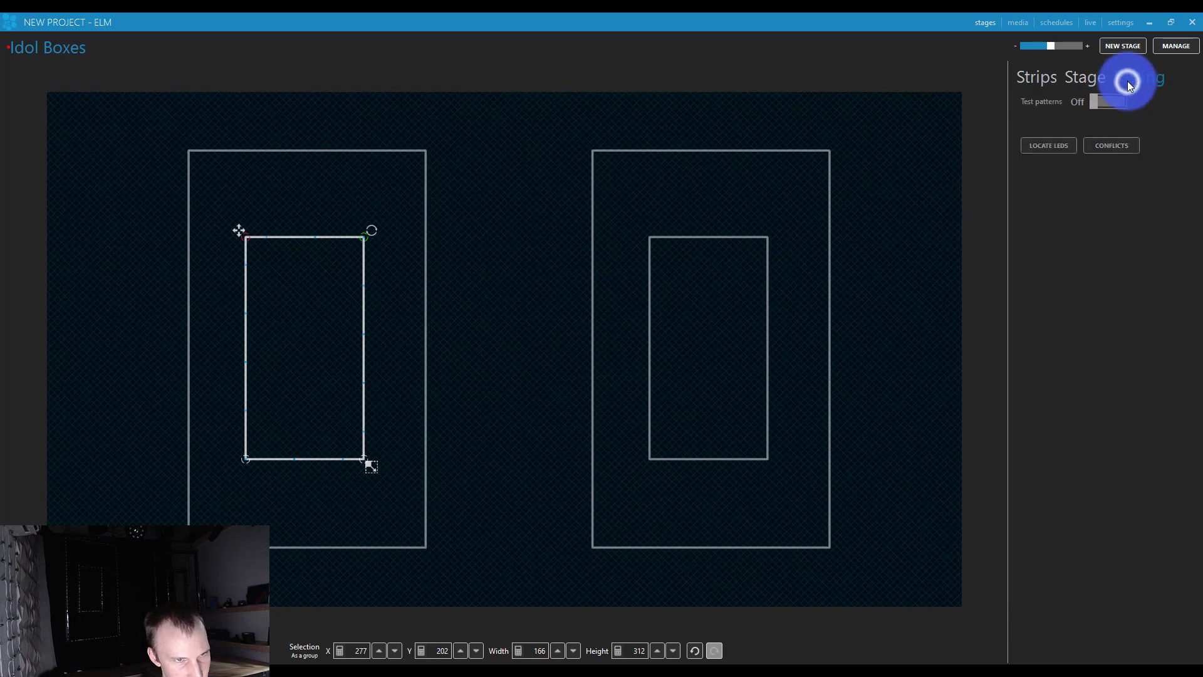
{"action": "left_click", "coordinate": [1101, 101]}
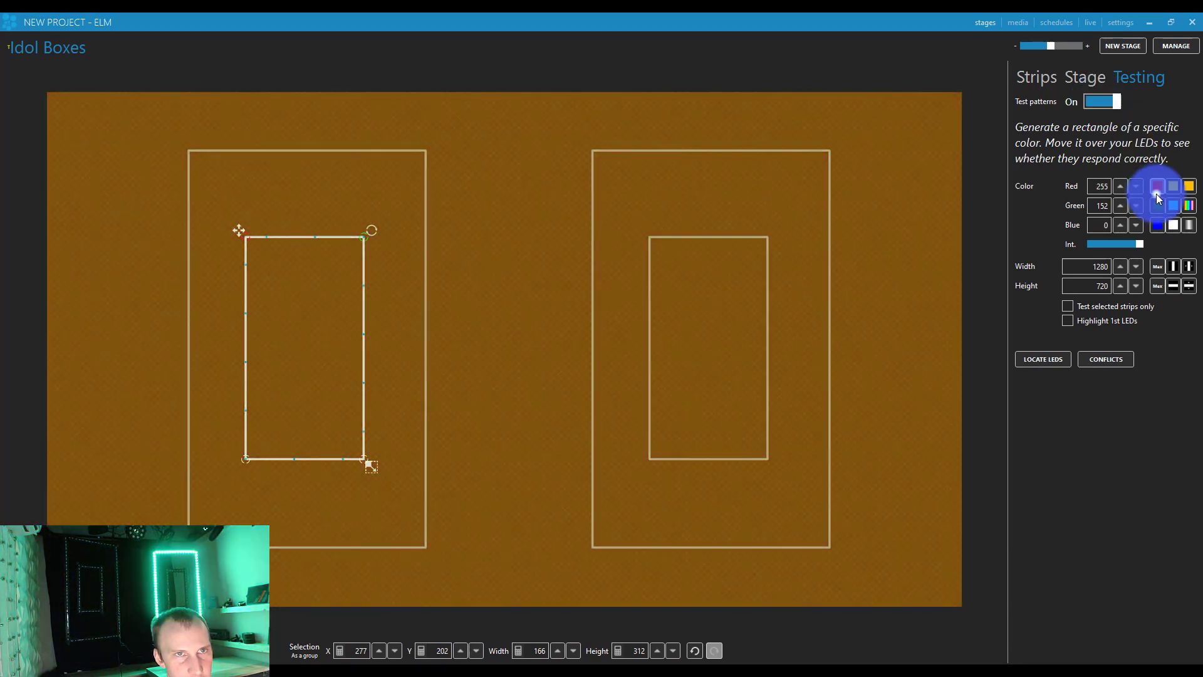
{"action": "left_click", "coordinate": [1155, 194]}
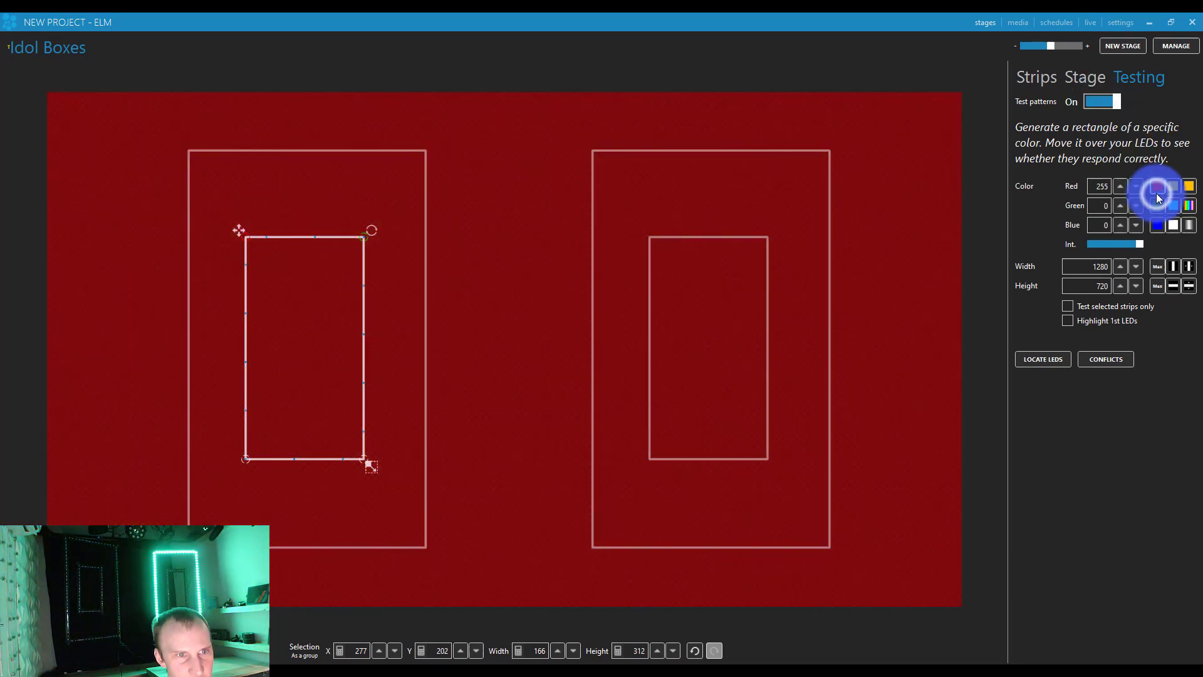
{"action": "left_click", "coordinate": [1156, 208]}
{"action": "left_click", "coordinate": [1170, 225]}
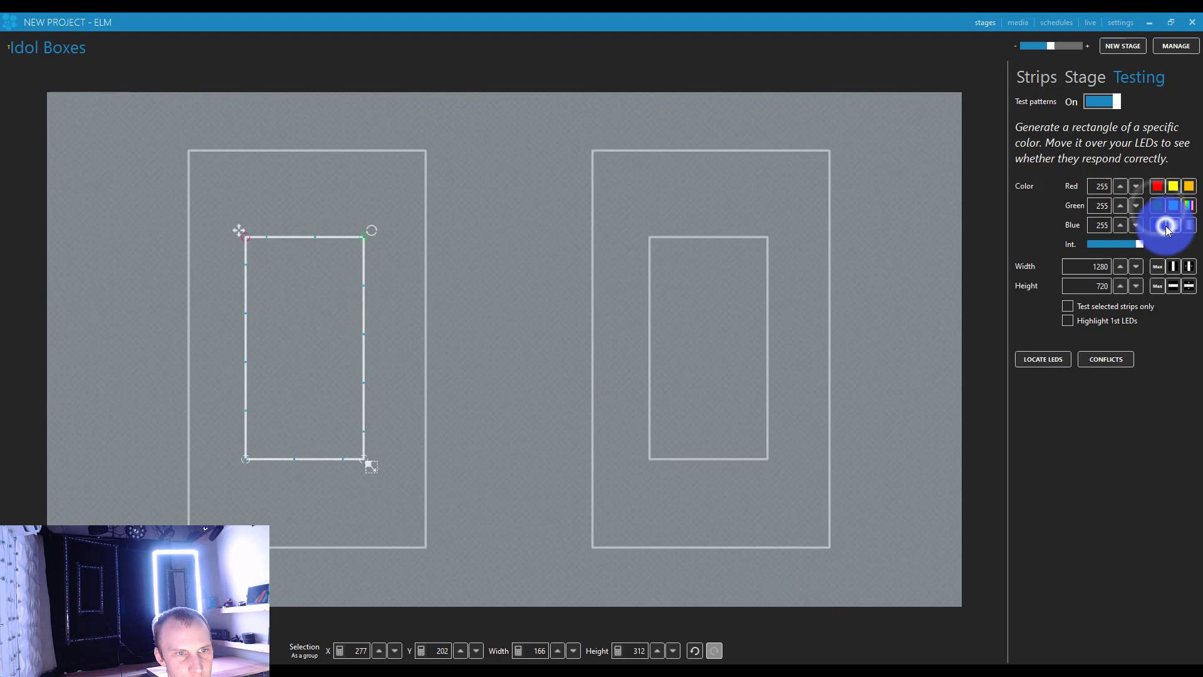
{"action": "left_click", "coordinate": [1160, 226]}
{"action": "left_click", "coordinate": [1158, 186]}
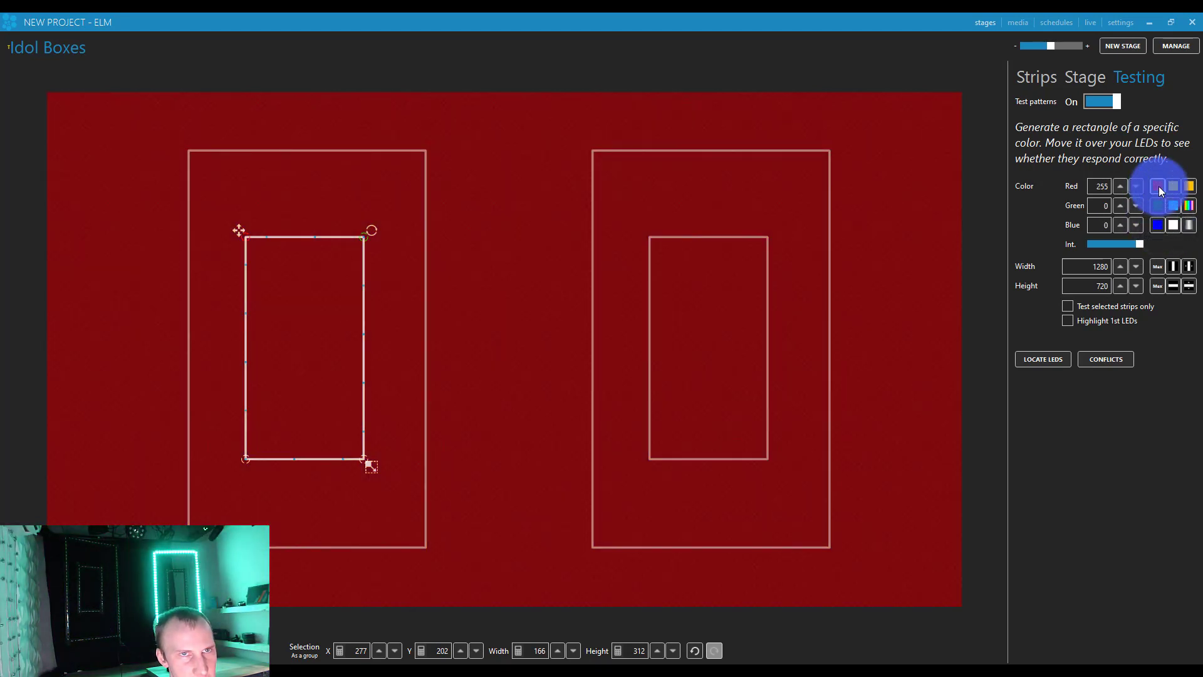
{"action": "left_click", "coordinate": [1158, 205]}
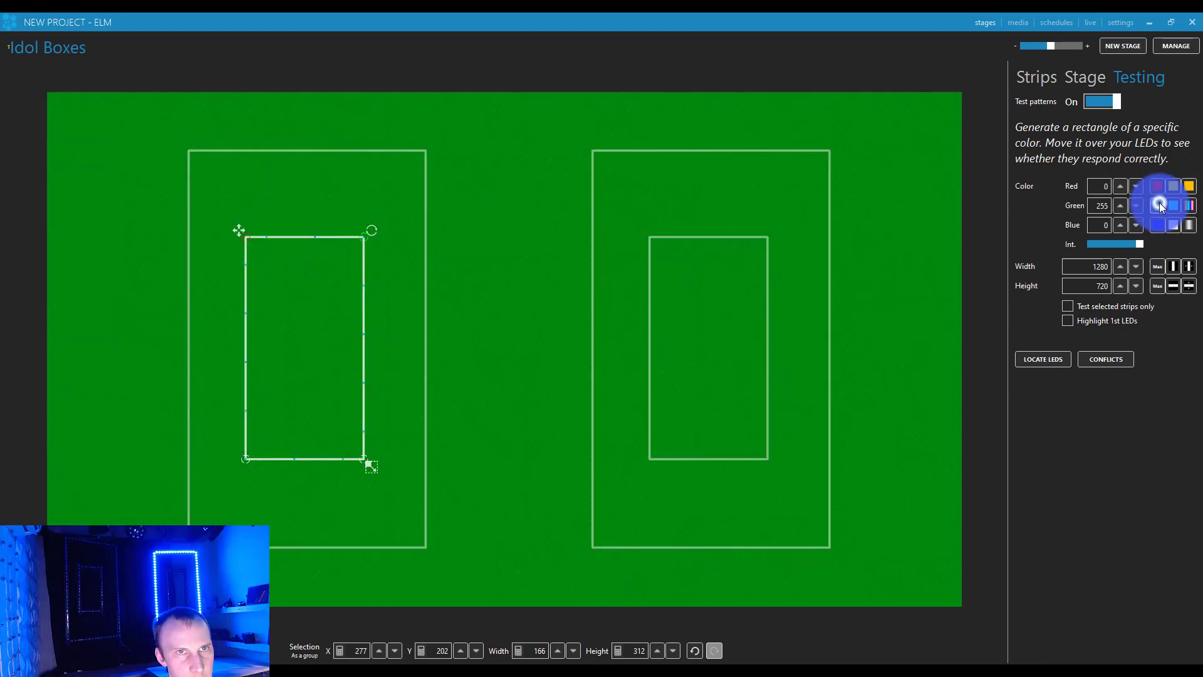
{"action": "left_click", "coordinate": [1159, 224]}
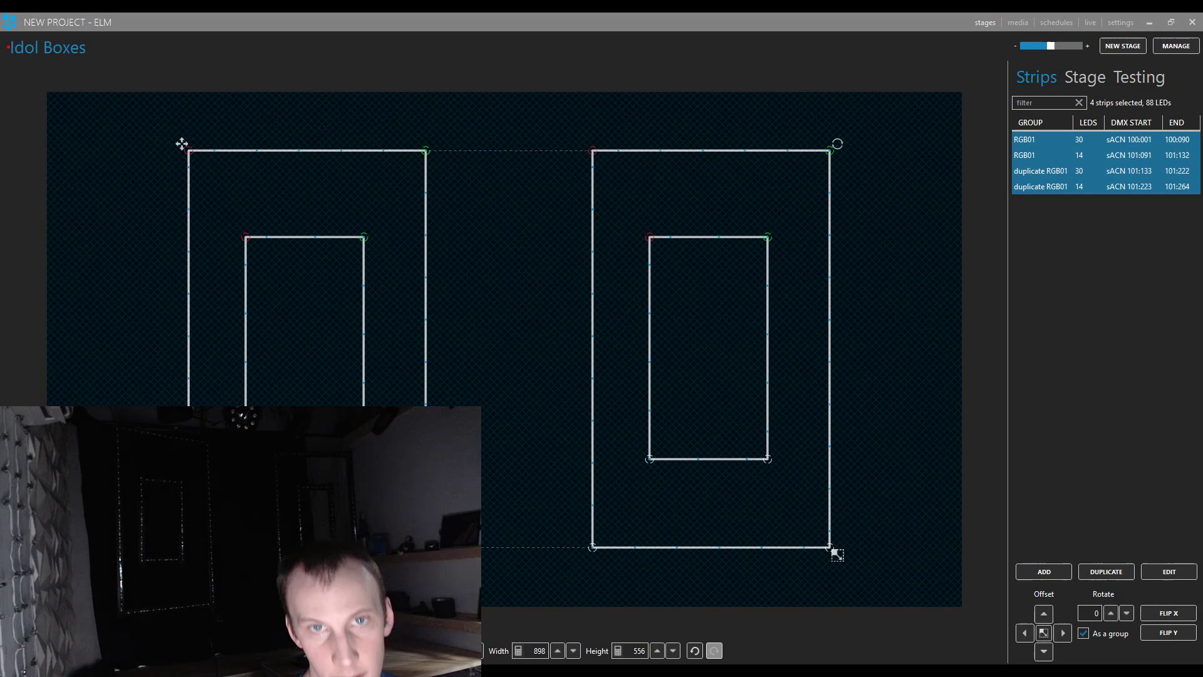
- Lower the original 14-LED inner strip's start universe from 101 to 100
{"action": "left_click", "coordinate": [1069, 170]}
{"action": "left_click", "coordinate": [1105, 153]}
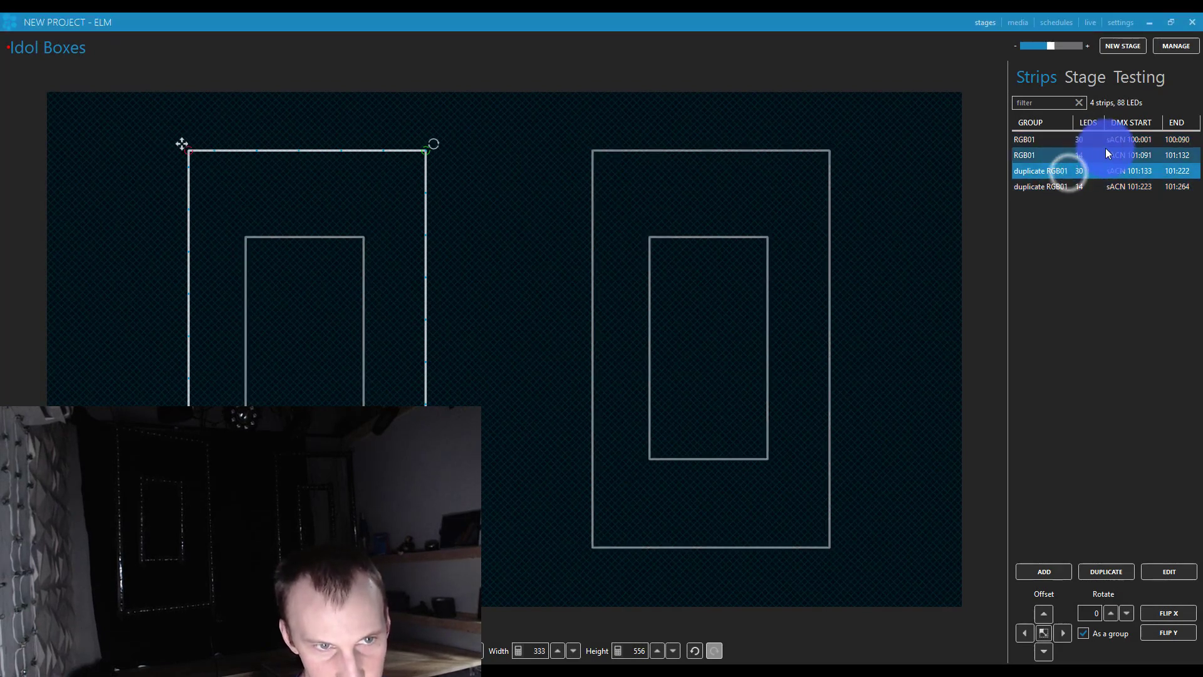
{"action": "left_click", "coordinate": [1134, 139]}
{"action": "left_click", "coordinate": [1146, 154]}
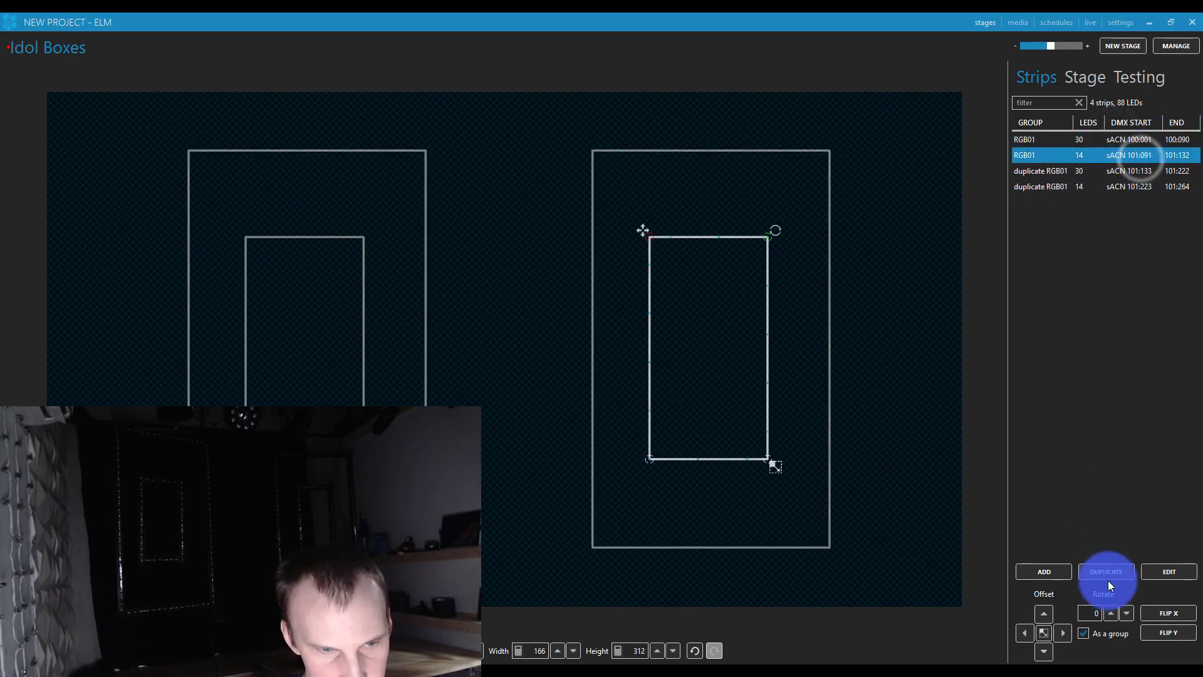
{"action": "left_click", "coordinate": [1169, 570]}
{"action": "left_click", "coordinate": [613, 370]}
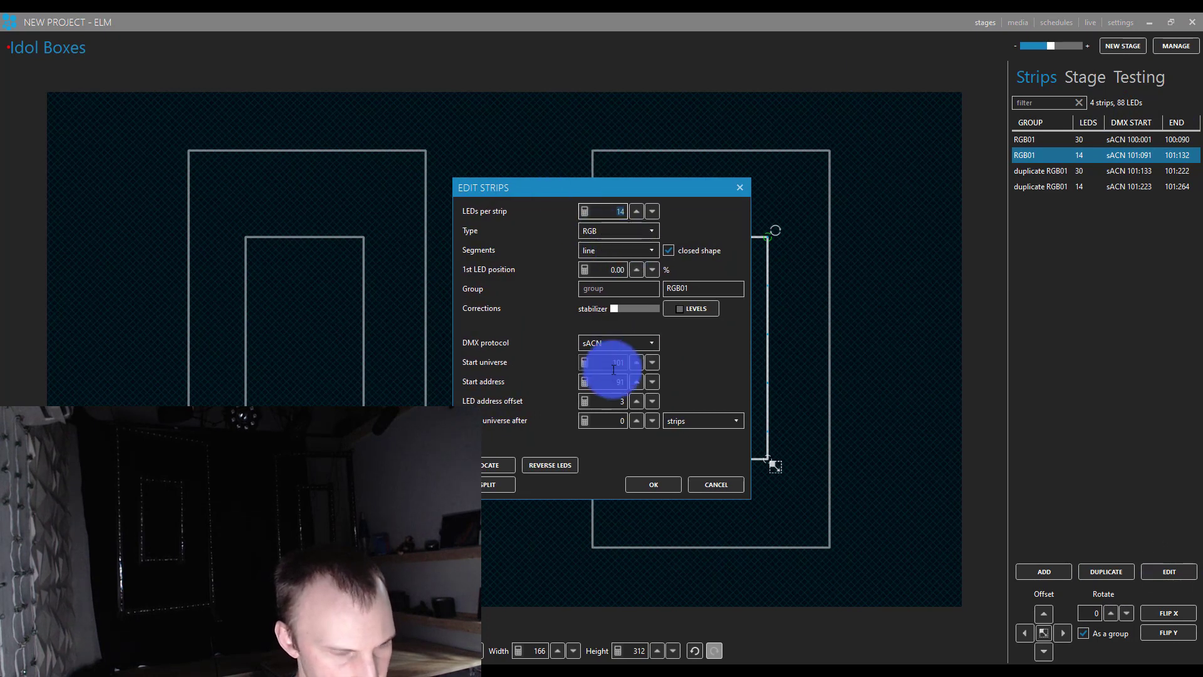
{"action": "left_click", "coordinate": [666, 482]}
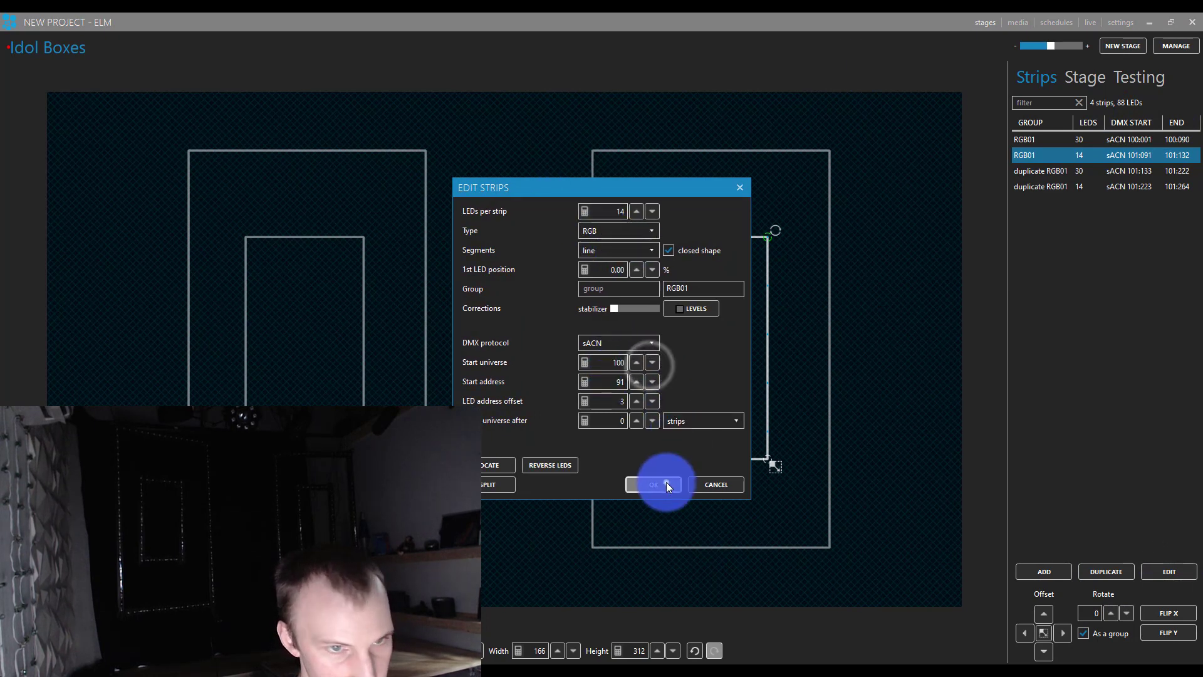
{"action": "left_click", "coordinate": [1118, 179]}
- Move the duplicate 30-LED and 14-LED strips into universe 100 as well
{"action": "left_click", "coordinate": [1152, 174]}
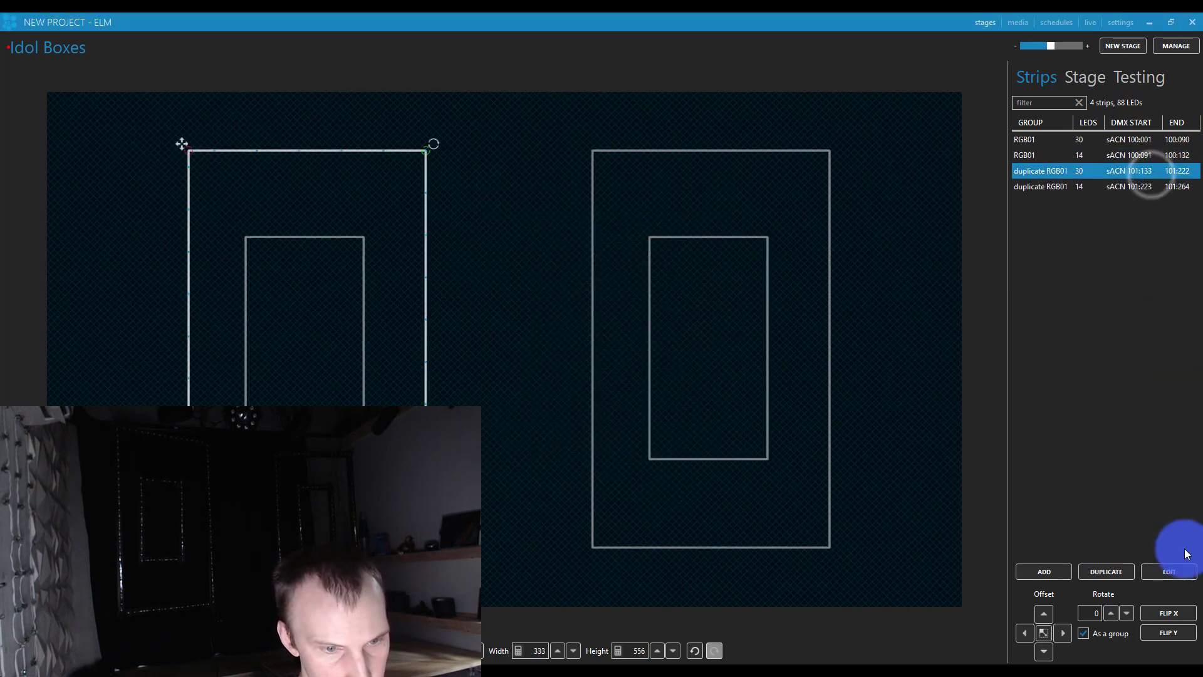
{"action": "left_click", "coordinate": [1181, 571]}
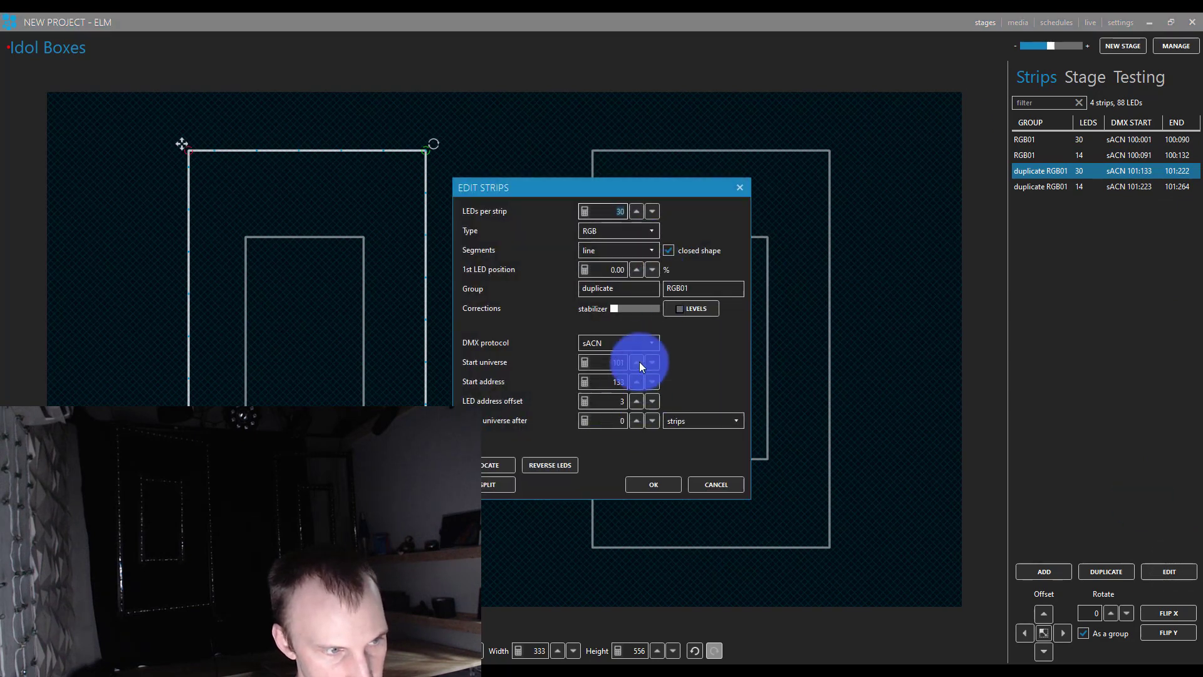
{"action": "left_click", "coordinate": [653, 363]}
{"action": "left_click", "coordinate": [651, 484]}
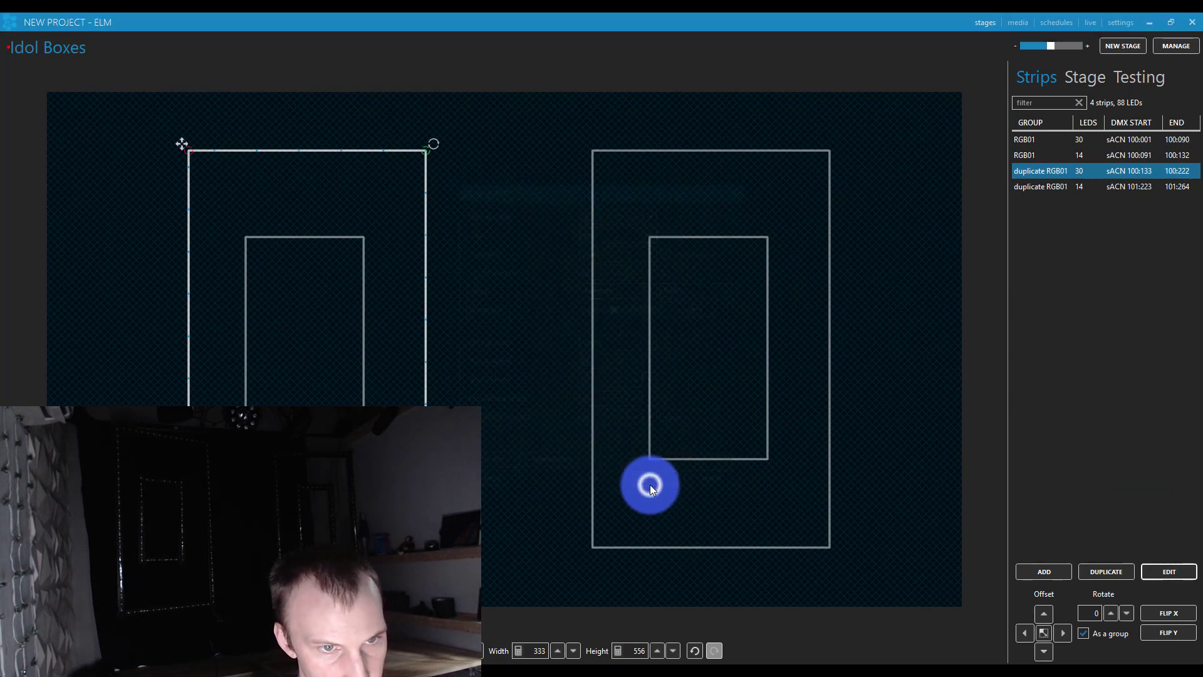
{"action": "left_click", "coordinate": [1171, 186], "text": "ctrl"}
{"action": "left_click", "coordinate": [1170, 186]}
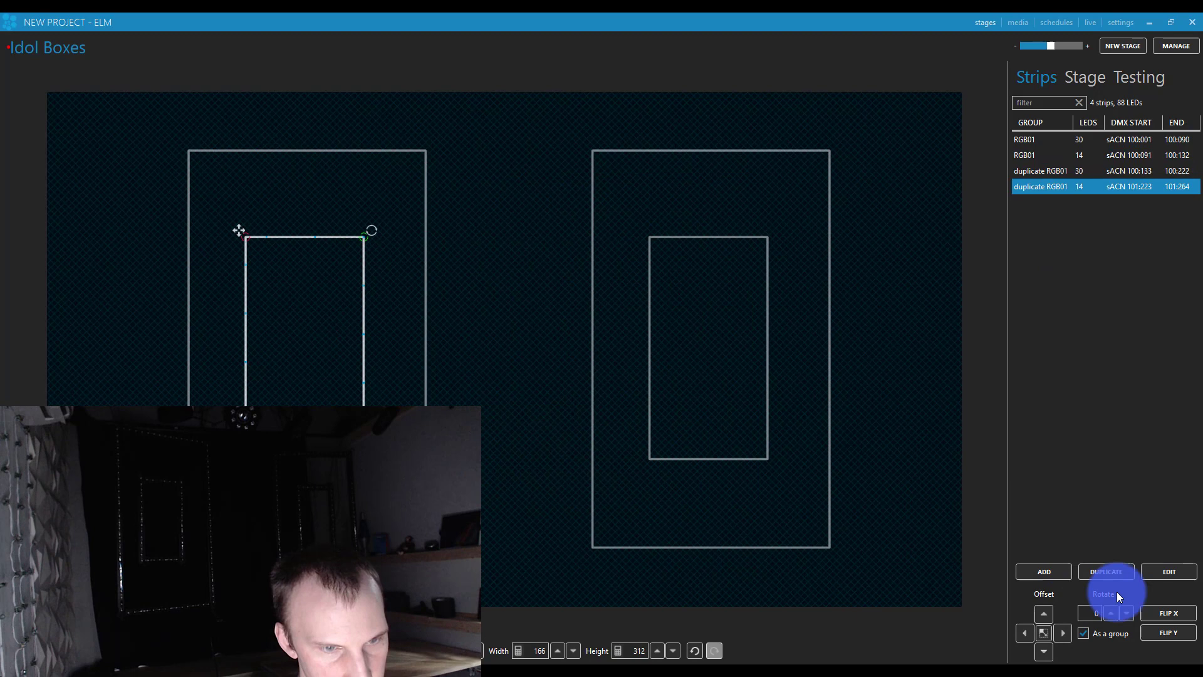
{"action": "left_click", "coordinate": [1157, 567]}
{"action": "left_click", "coordinate": [649, 360]}
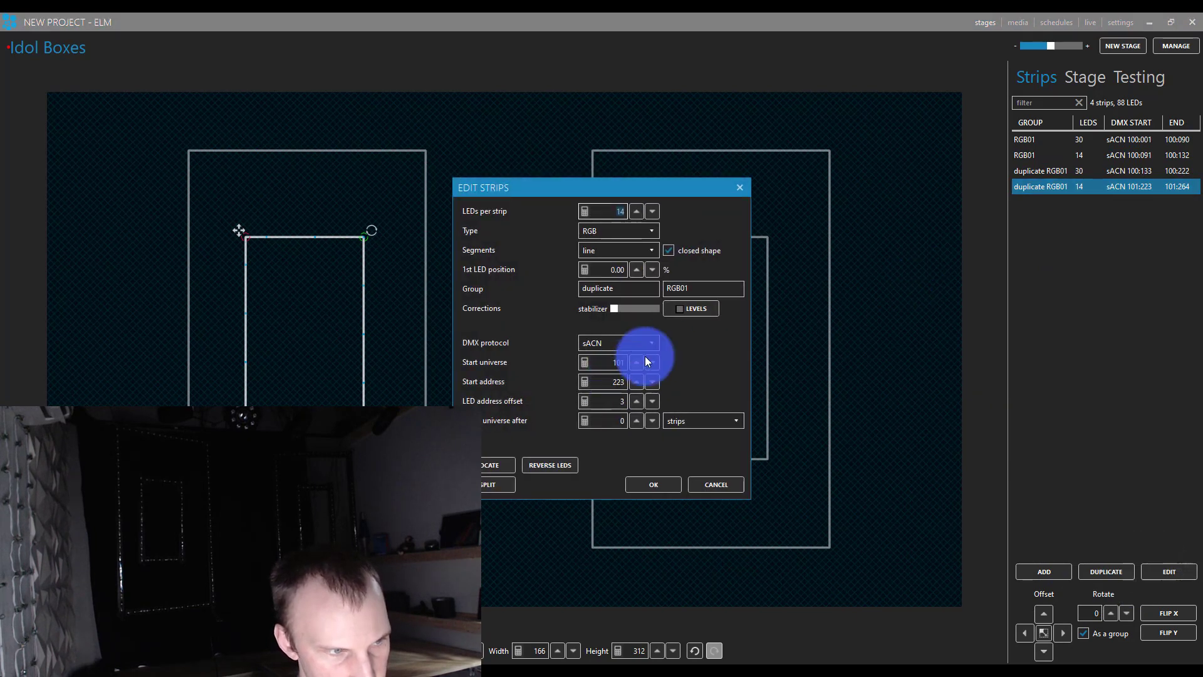
{"action": "left_click", "coordinate": [645, 479]}
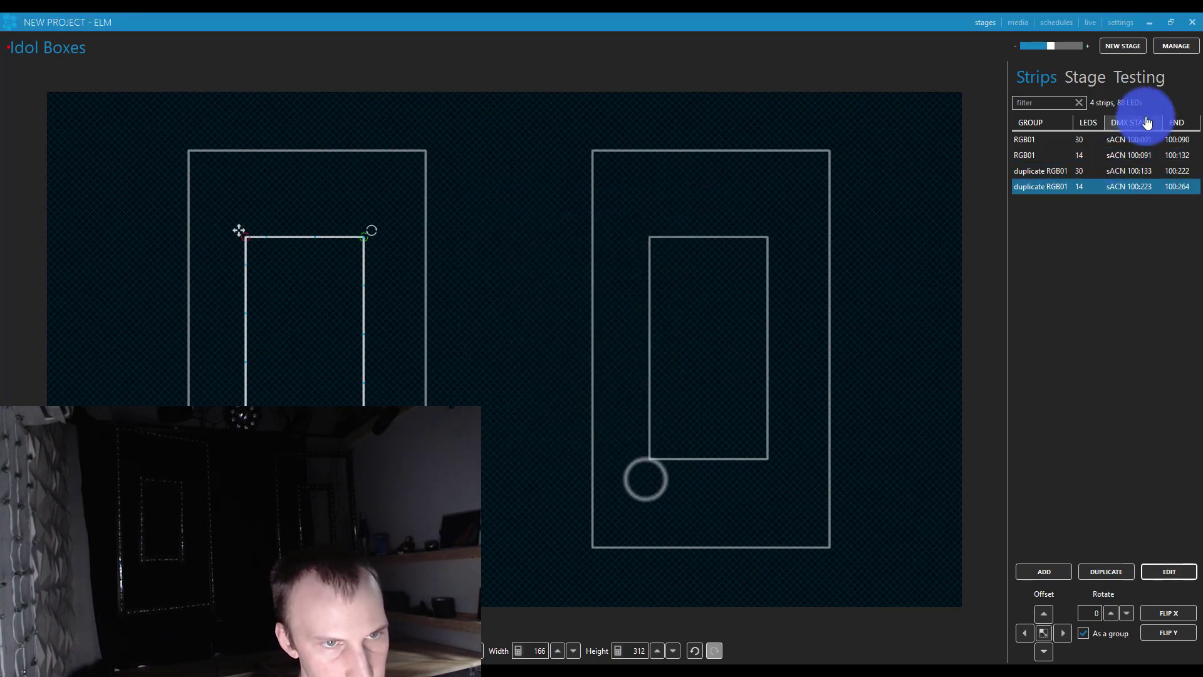
- Turn on a blue 129-wide vertical test bar and sweep it across both LED boxes
{"action": "left_click", "coordinate": [1136, 87]}
{"action": "left_click", "coordinate": [1100, 101]}
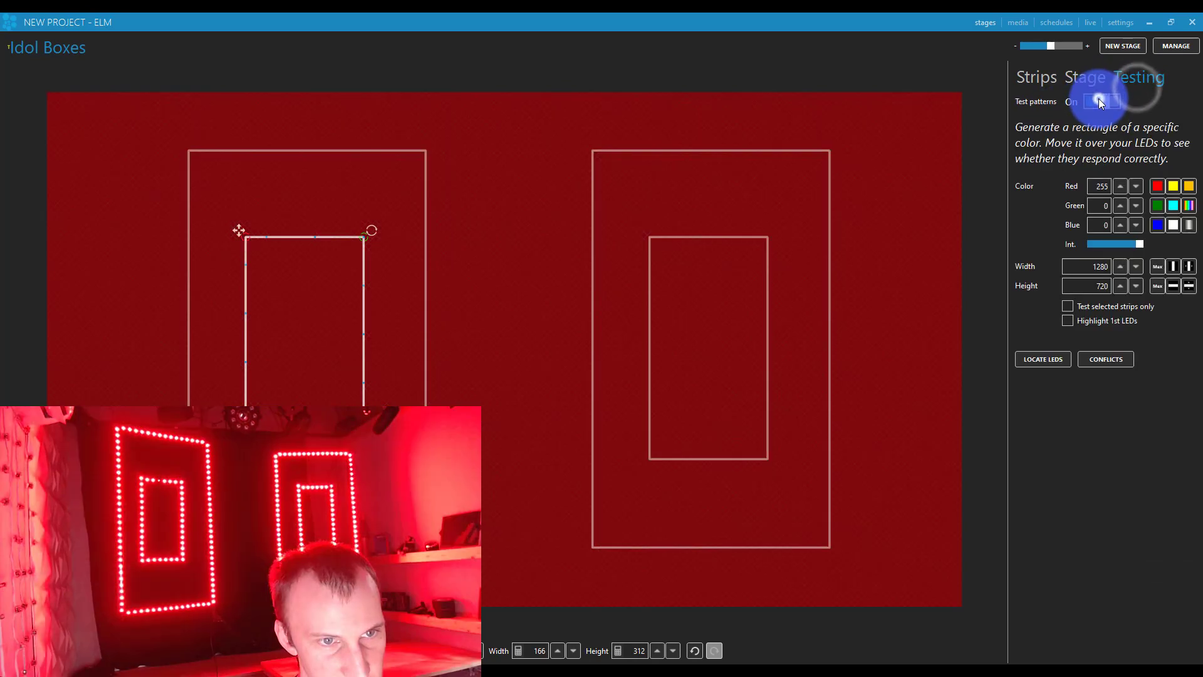
{"action": "left_click", "coordinate": [1159, 203]}
{"action": "left_click", "coordinate": [1159, 223]}
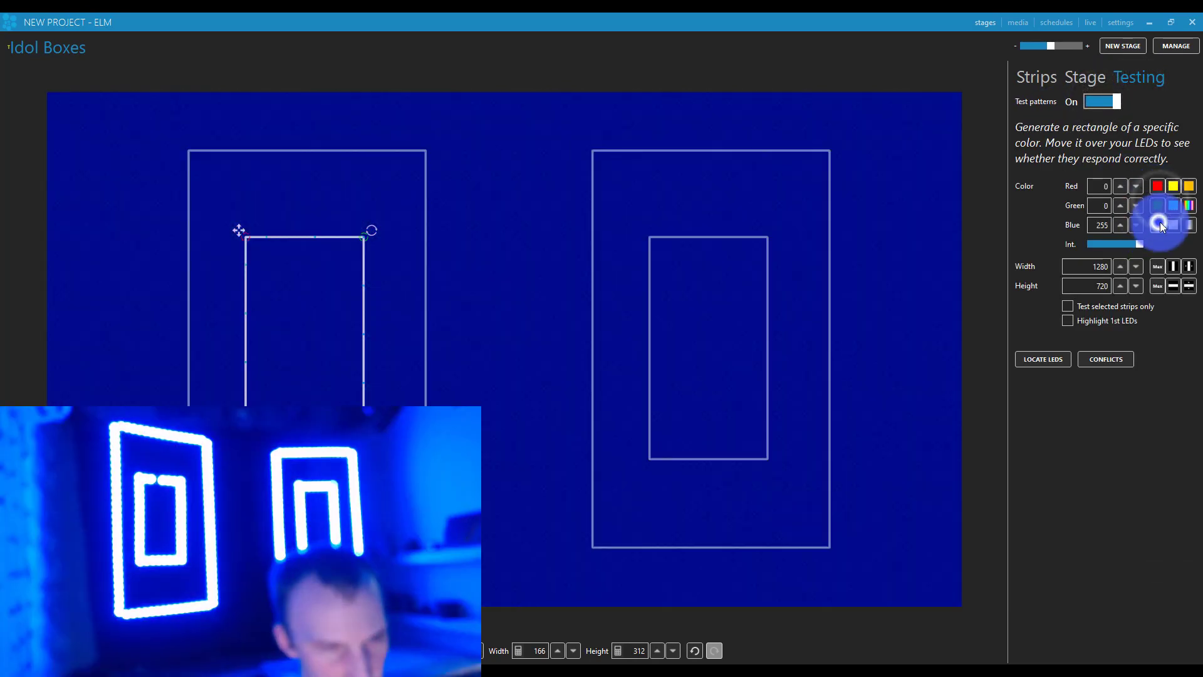
{"action": "left_click", "coordinate": [1172, 269]}
{"action": "left_click", "coordinate": [1078, 357]}
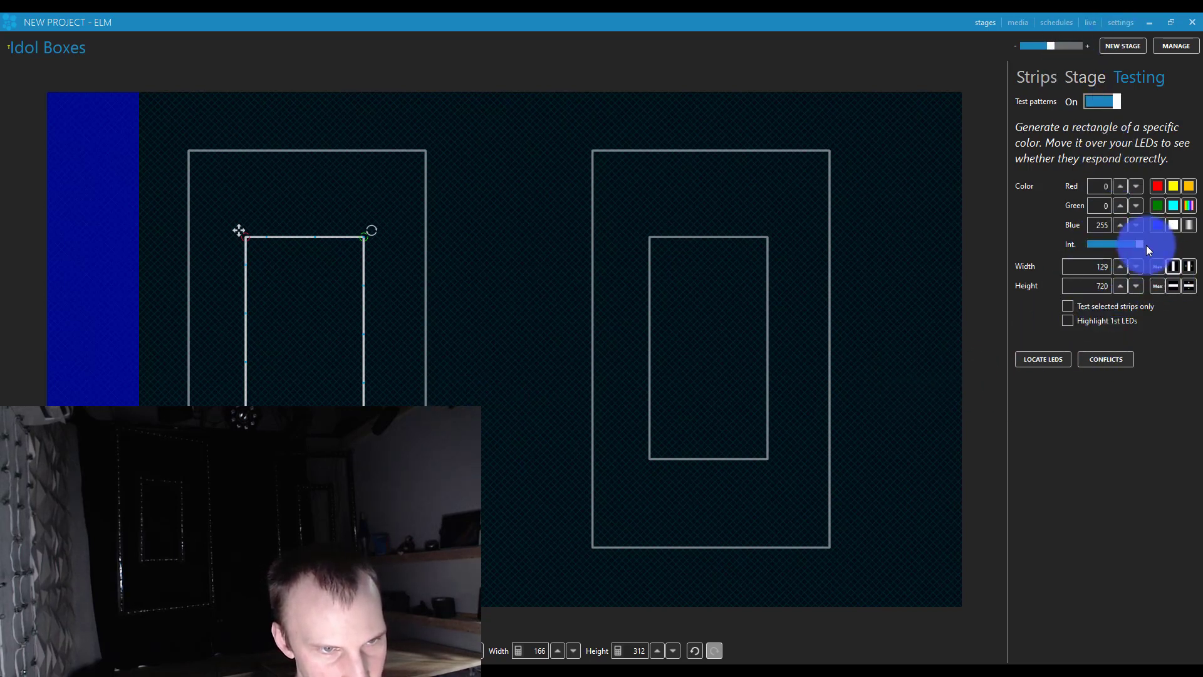
{"action": "left_click_drag", "start_coordinate": [116, 227], "coordinate": [1041, 299]}
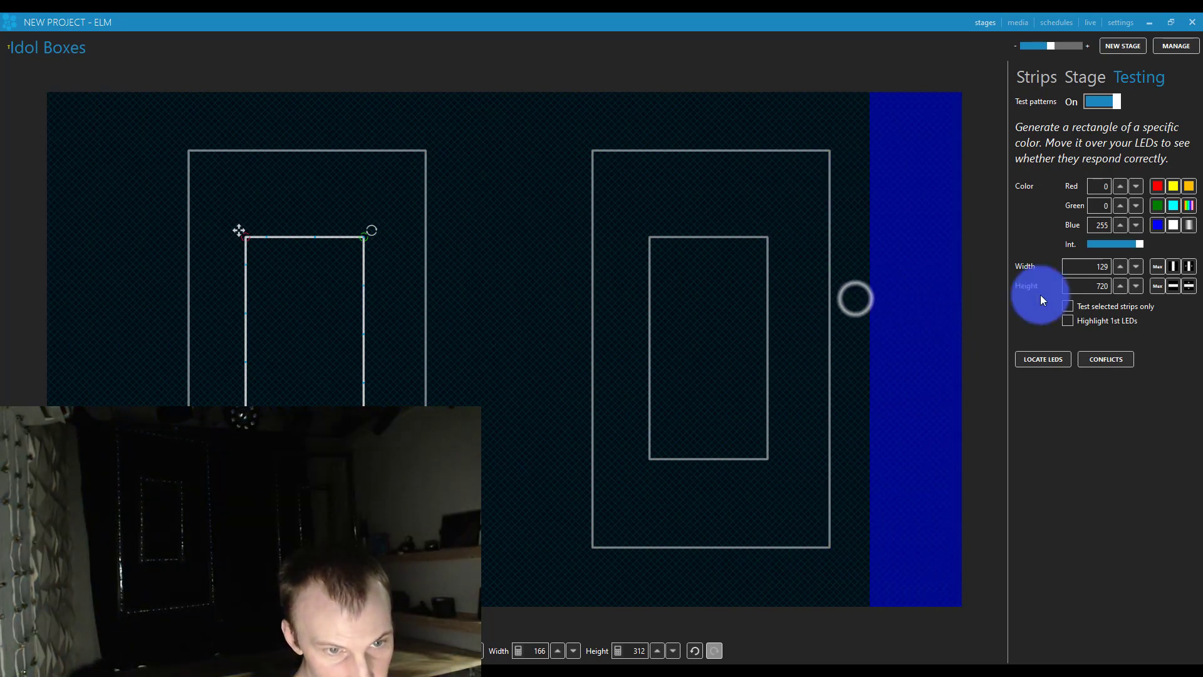
- Make the test bar a 1280 × 73 colour-cycling band and move it down over the boxes
{"action": "left_click", "coordinate": [1172, 287]}
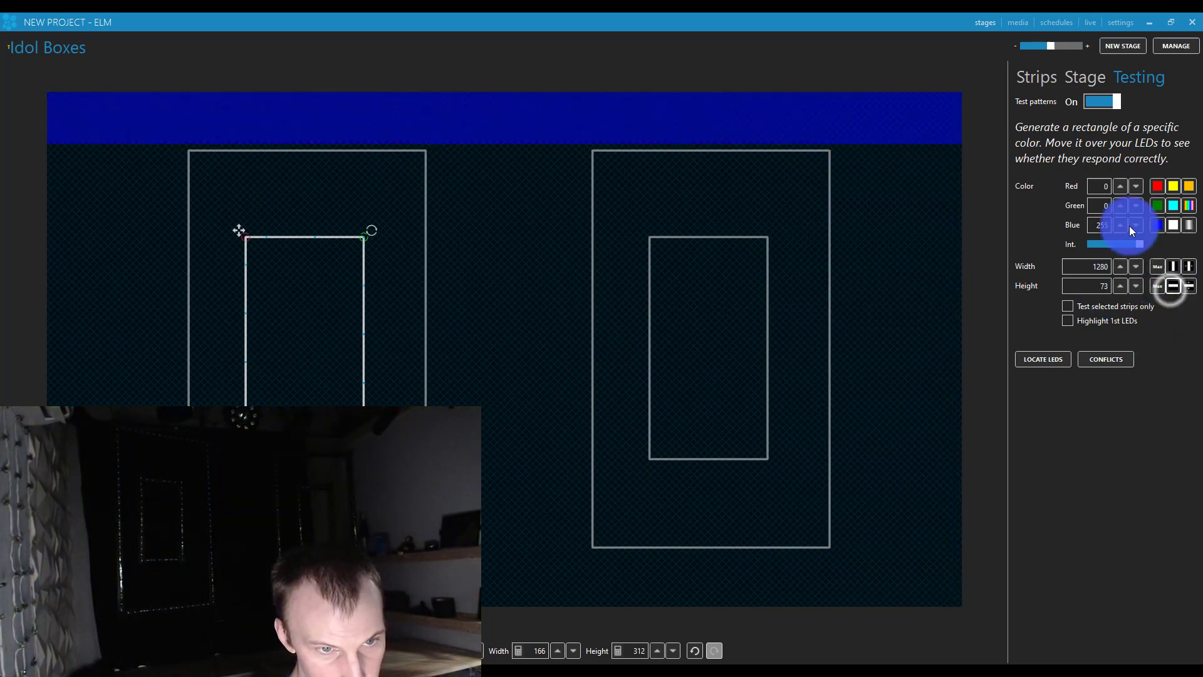
{"action": "left_click", "coordinate": [1188, 207]}
{"action": "left_click_drag", "start_coordinate": [415, 118], "coordinate": [485, 317]}
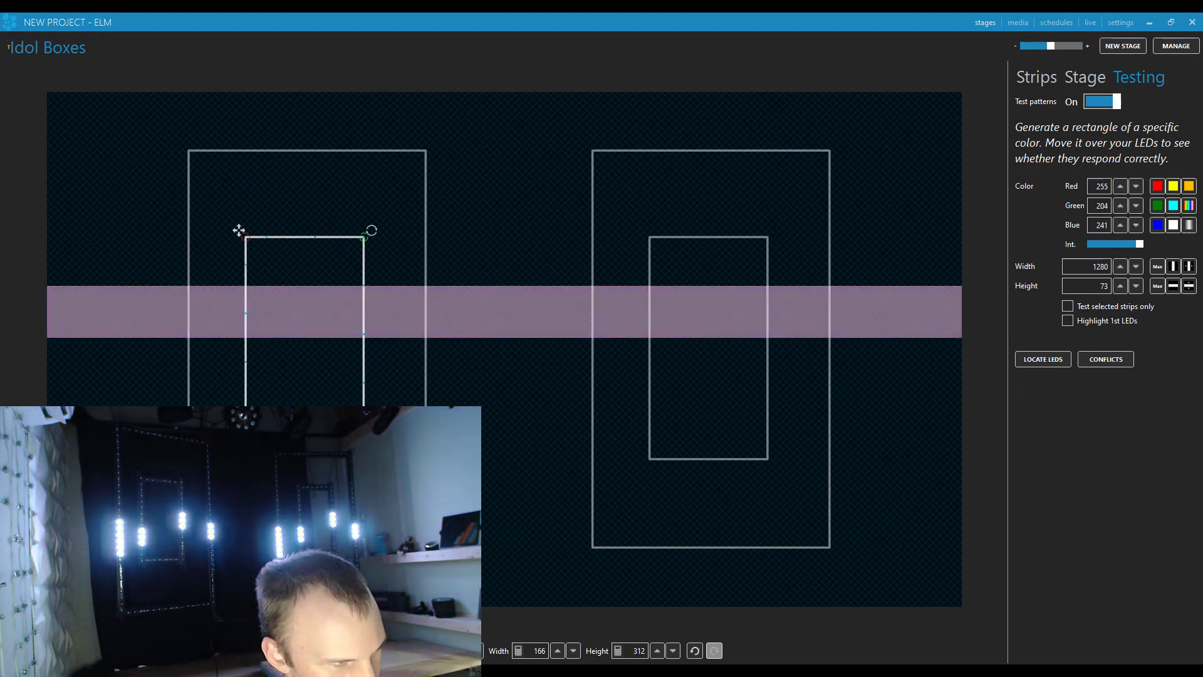
{"action": "left_click_drag", "start_coordinate": [605, 229], "coordinate": [647, 263]}
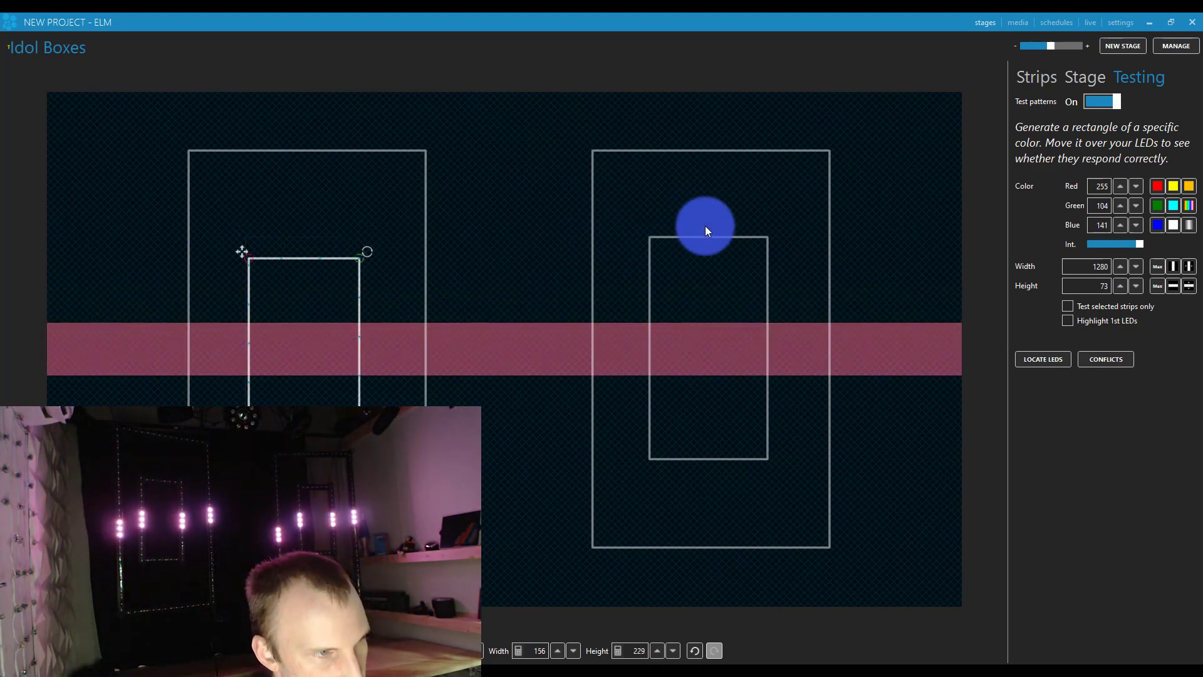
- Move the right inner box strip down slightly and shorten it to fit the LEDs
{"action": "left_click", "coordinate": [705, 243]}
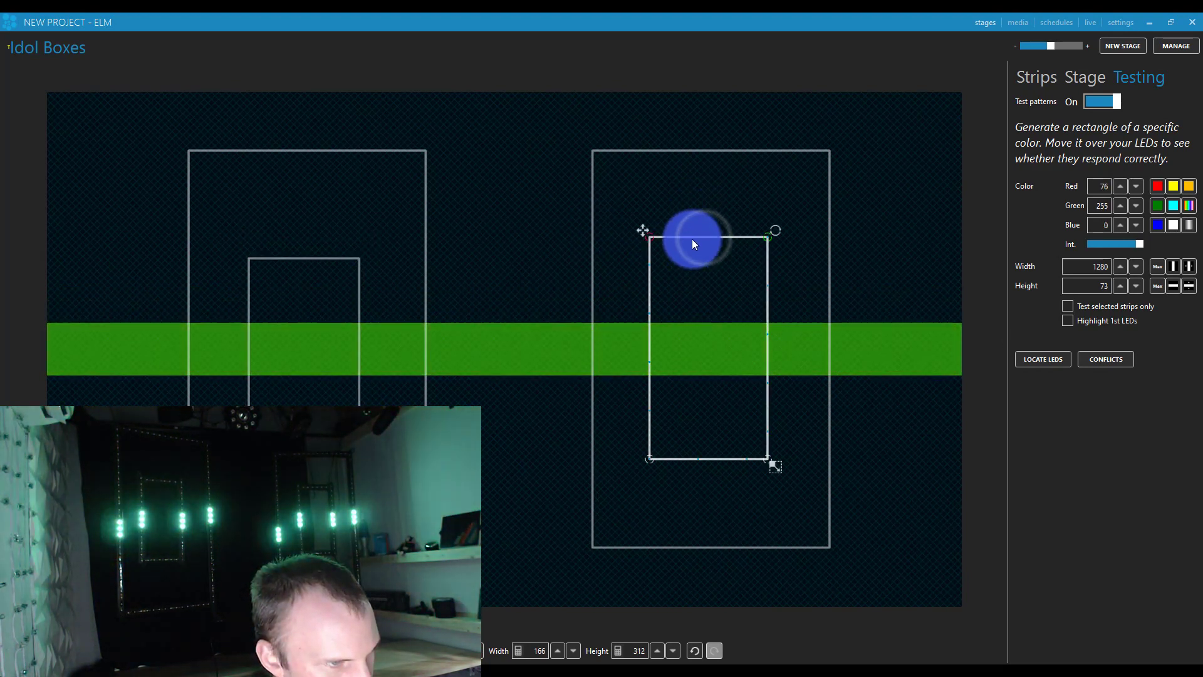
{"action": "left_click", "coordinate": [689, 238]}
{"action": "left_click_drag", "start_coordinate": [639, 226], "coordinate": [641, 246]}
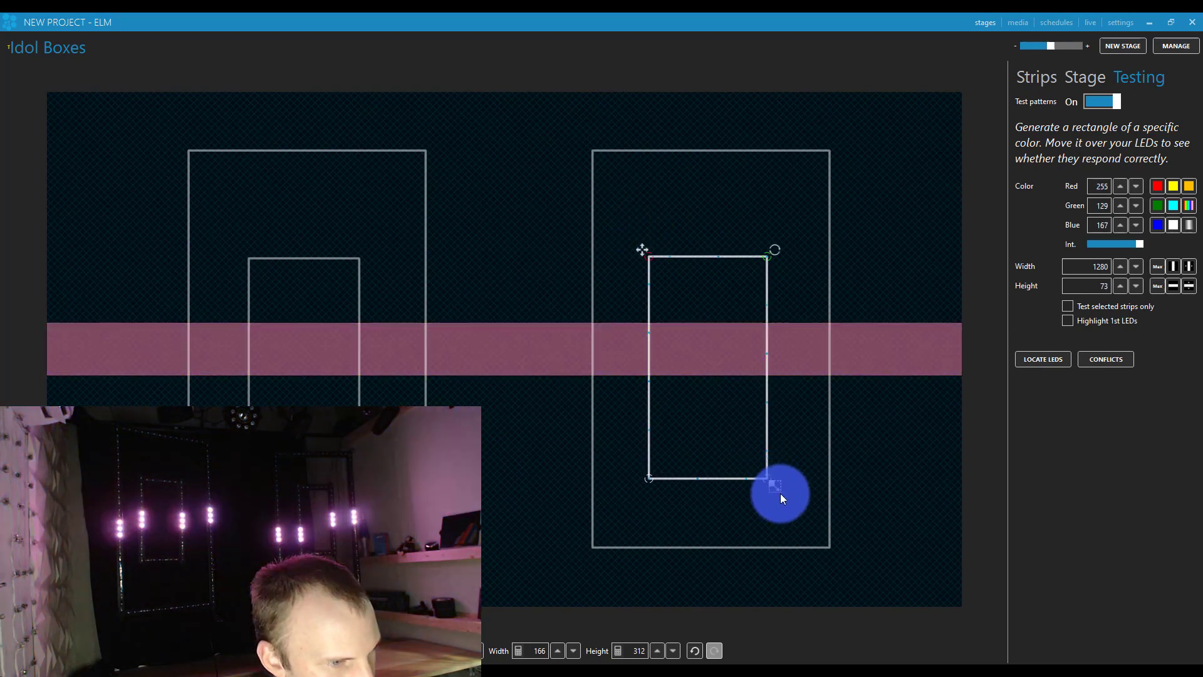
{"action": "left_click_drag", "start_coordinate": [776, 489], "coordinate": [773, 435]}
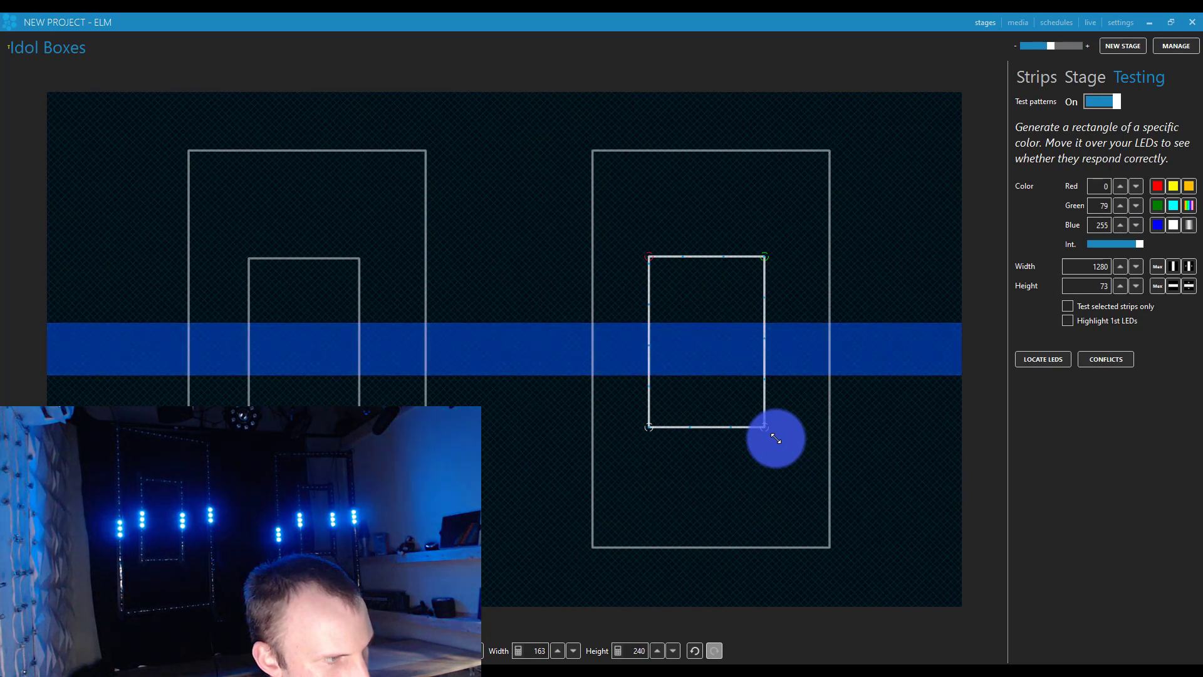
- Sweep the horizontal test band further down the layout with cycling colours
{"action": "left_click_drag", "start_coordinate": [473, 346], "coordinate": [445, 57]}
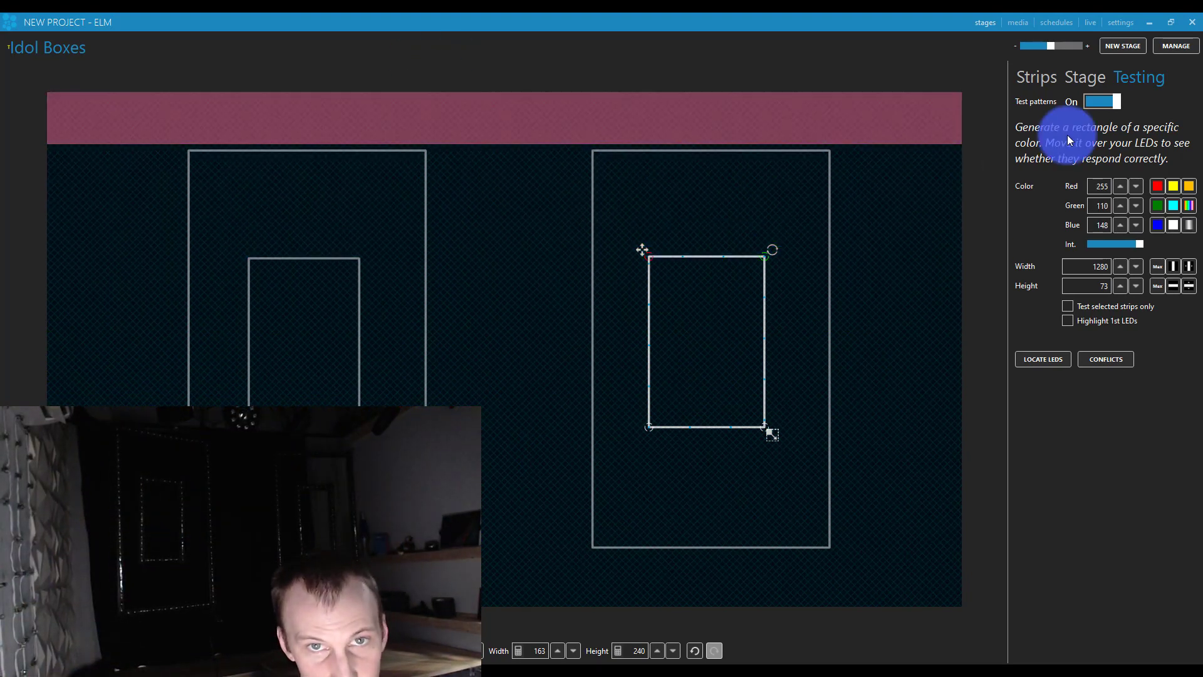
{"action": "left_click", "coordinate": [1188, 206]}
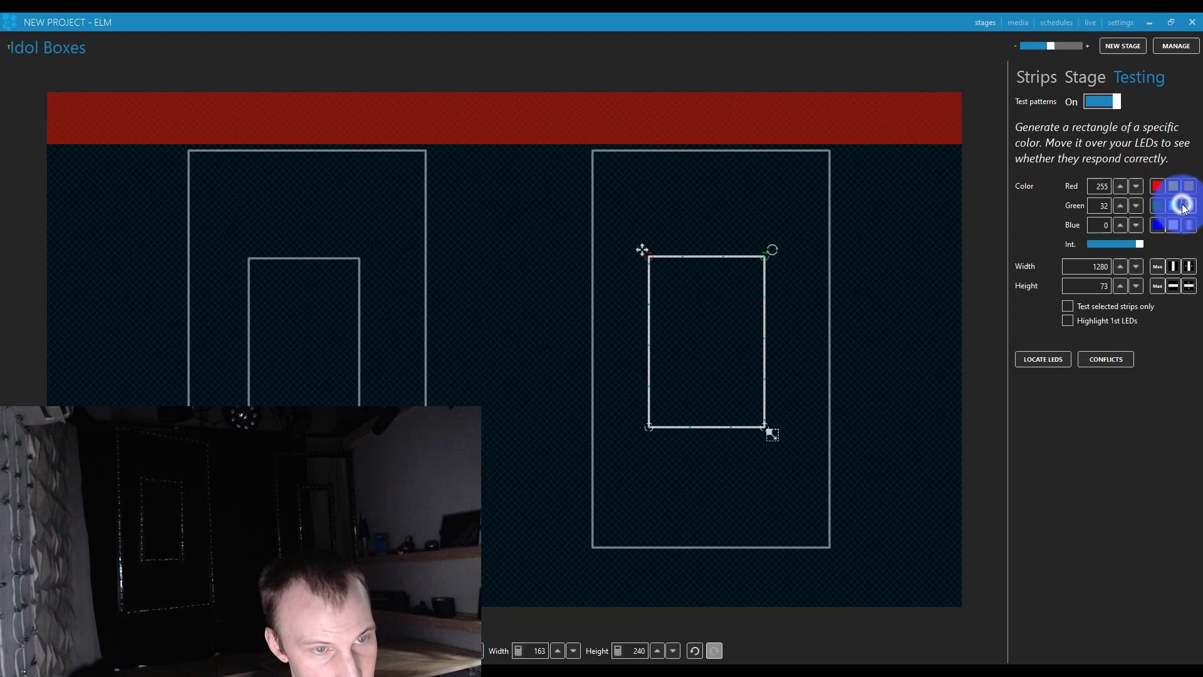
{"action": "left_click", "coordinate": [1088, 410]}
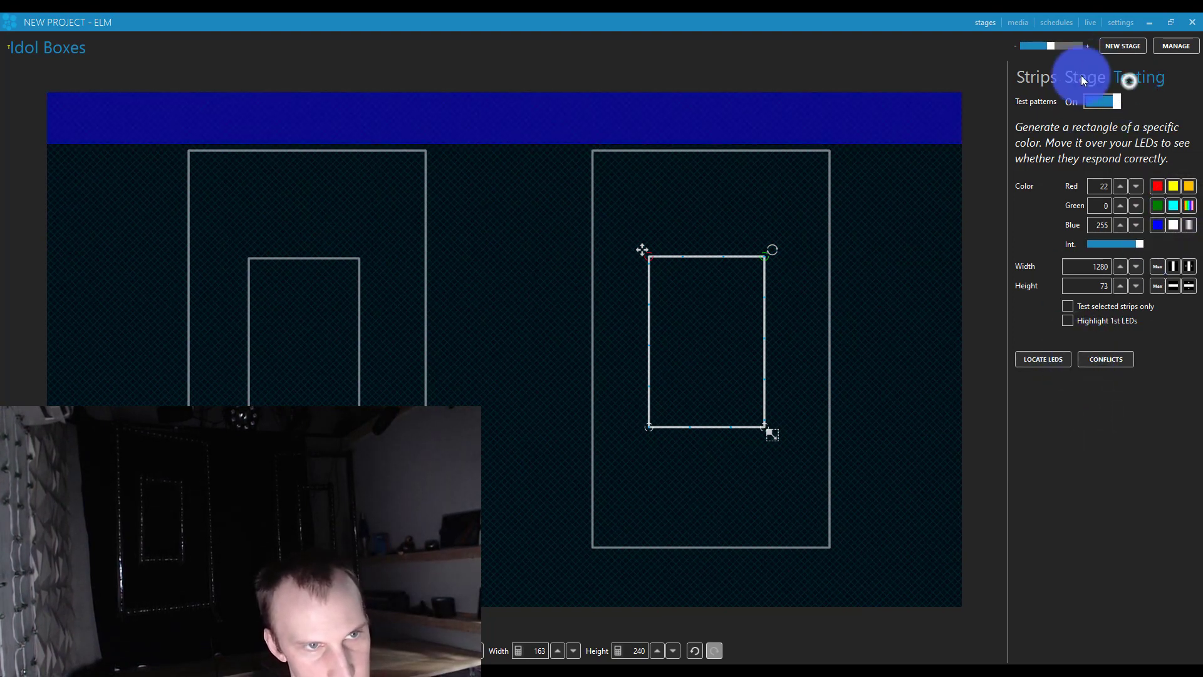
- Play the Lines shifting clip on the LED strips from the live page
{"action": "left_click", "coordinate": [1018, 74]}
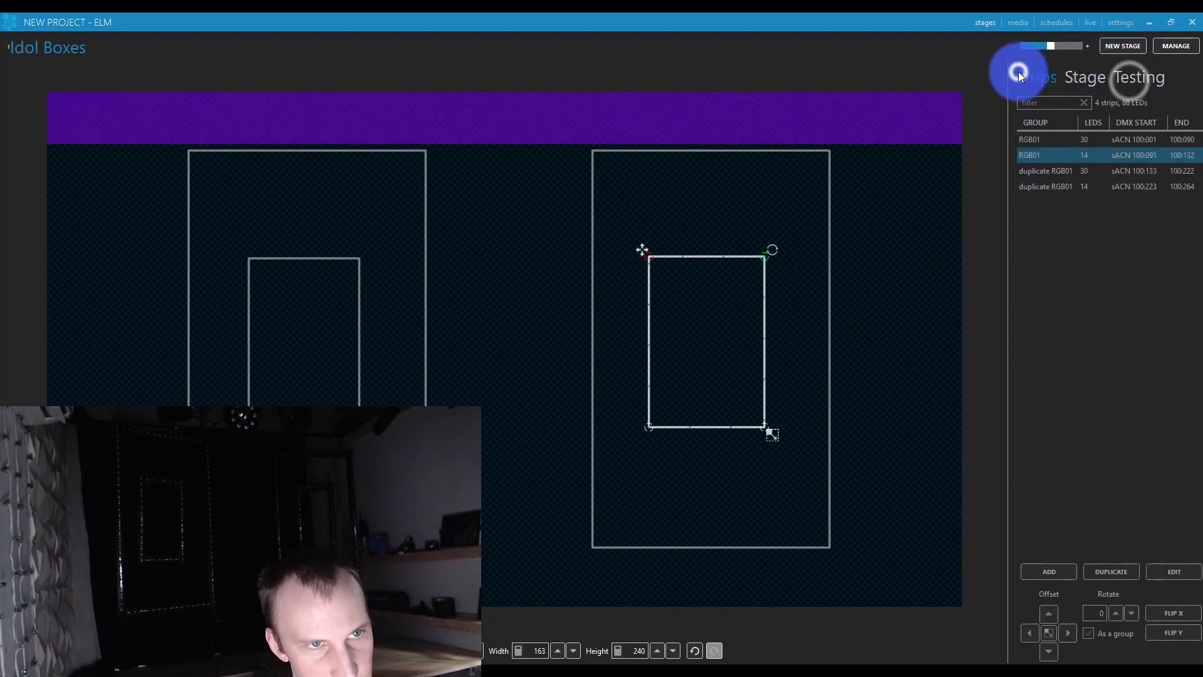
{"action": "left_click", "coordinate": [1091, 24]}
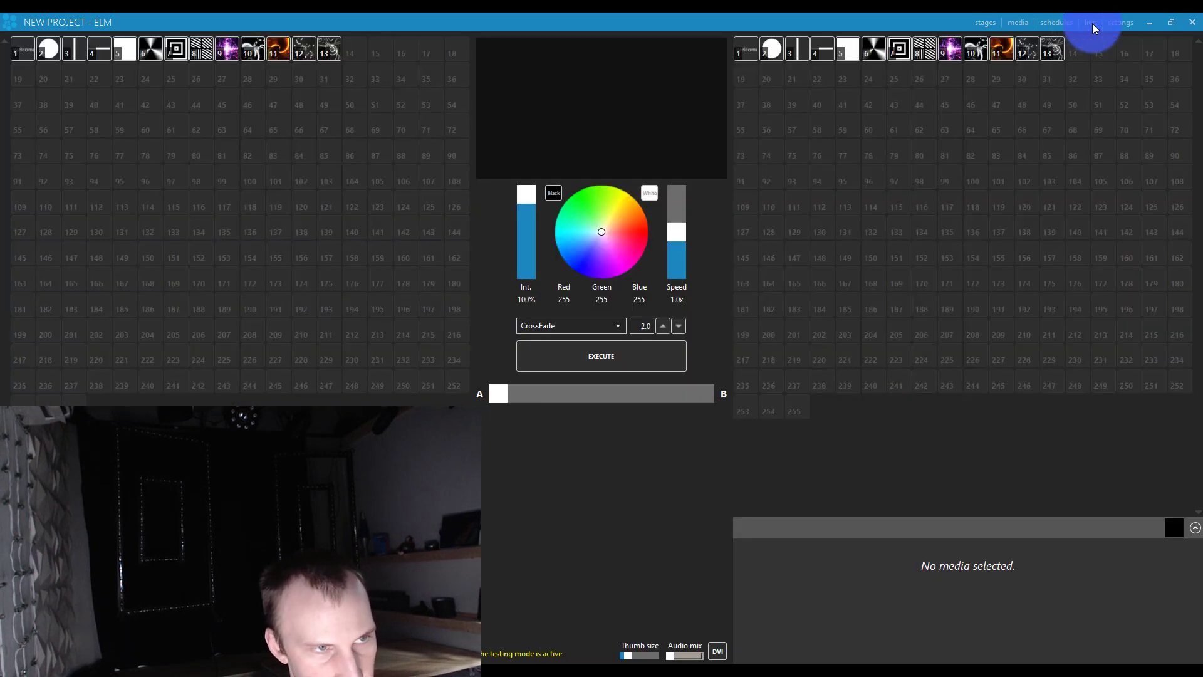
{"action": "left_click", "coordinate": [960, 49]}
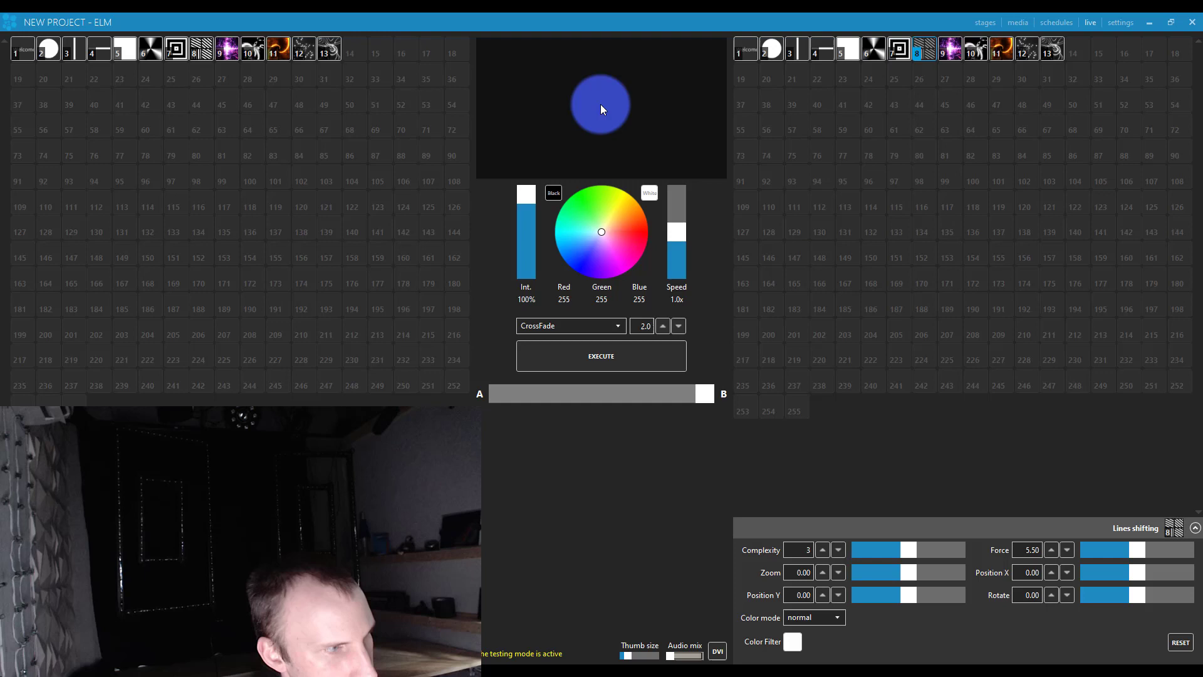
{"action": "left_click", "coordinate": [589, 532]}
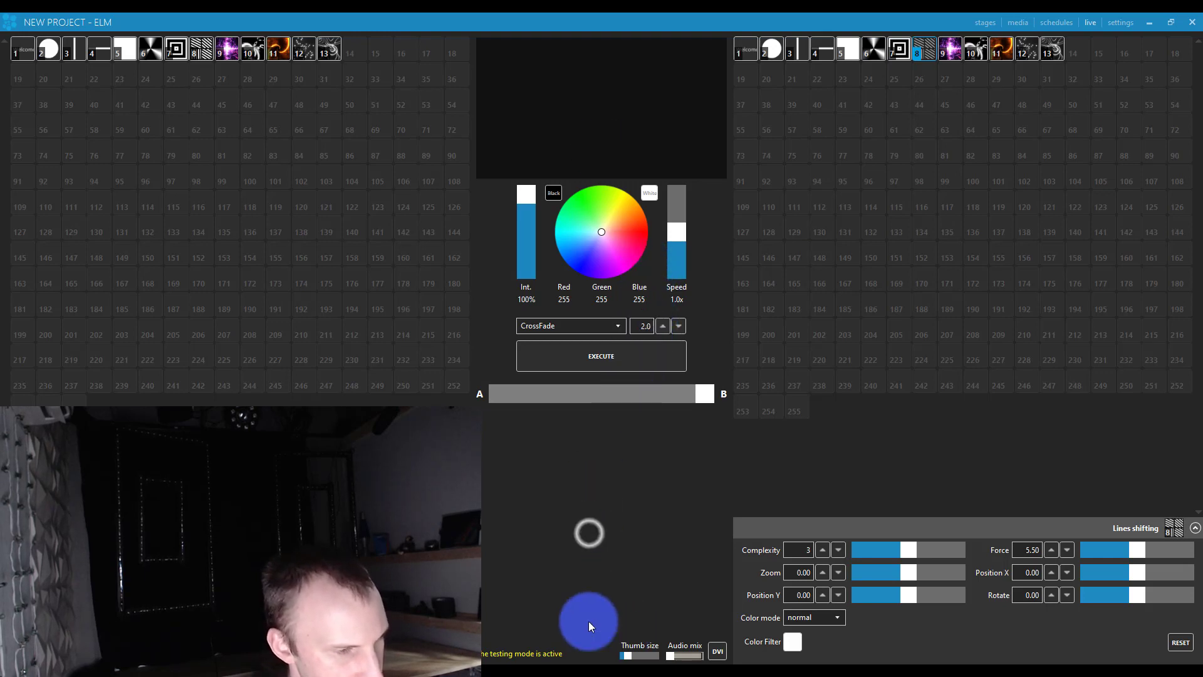
- Turn the Idol Boxes test pattern off and return to live playback
{"action": "left_click", "coordinate": [990, 23]}
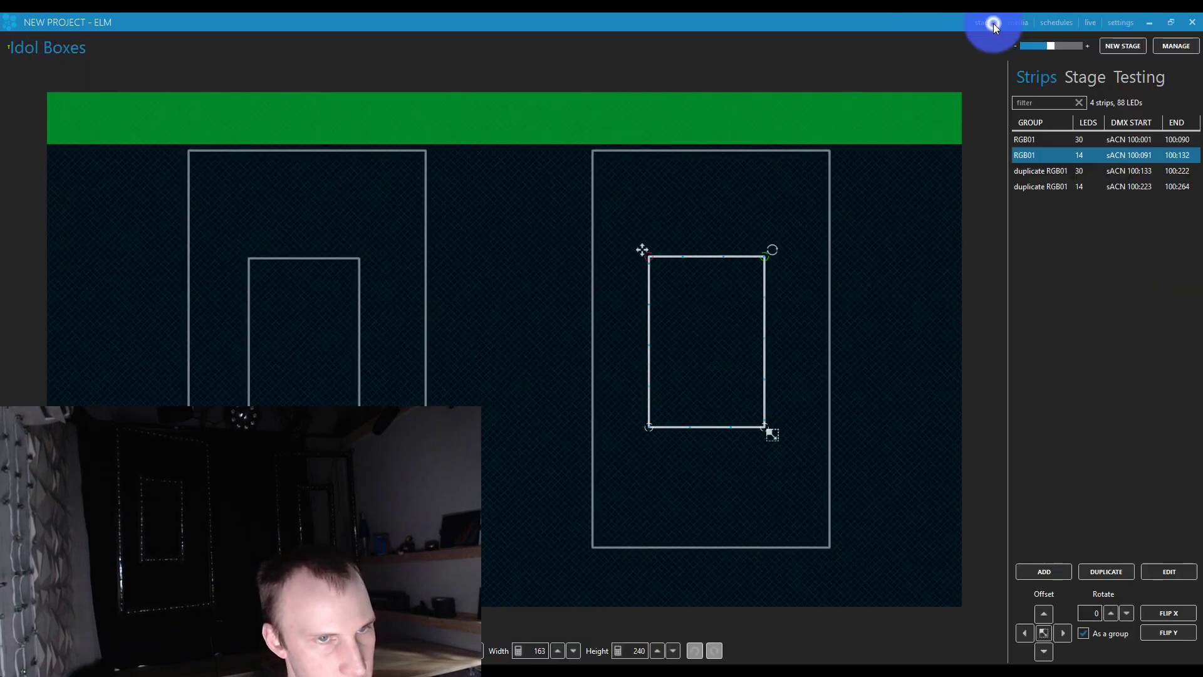
{"action": "left_click", "coordinate": [1121, 70]}
{"action": "left_click", "coordinate": [1098, 102]}
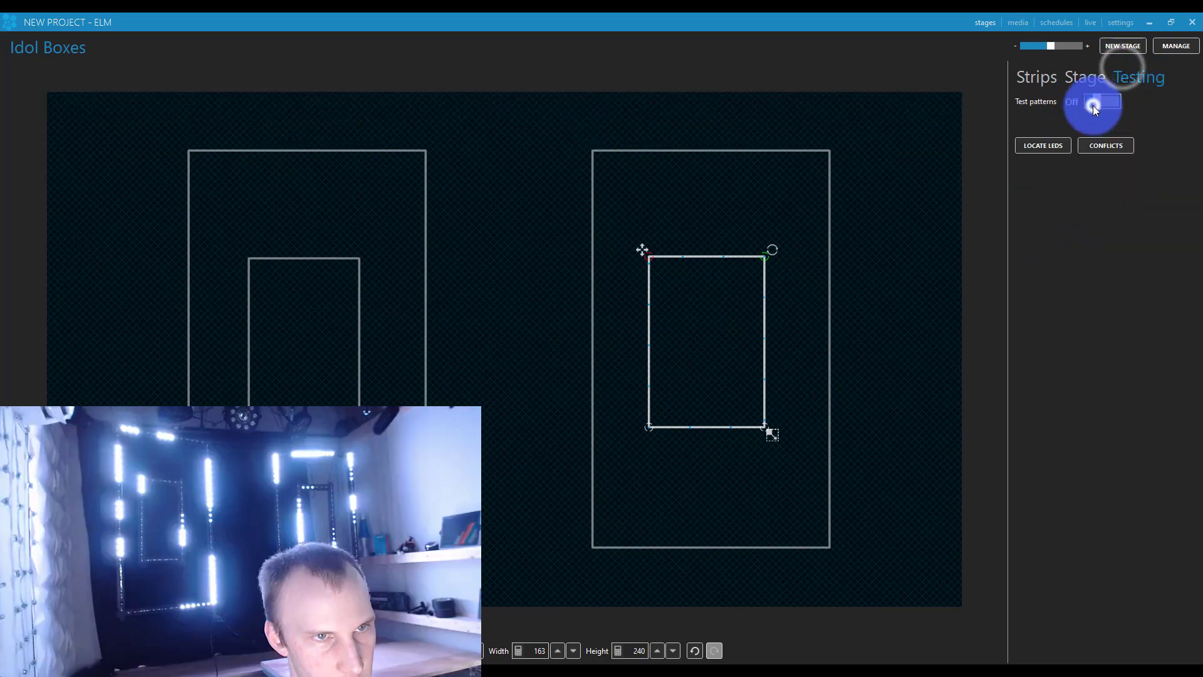
{"action": "left_click", "coordinate": [1089, 22]}
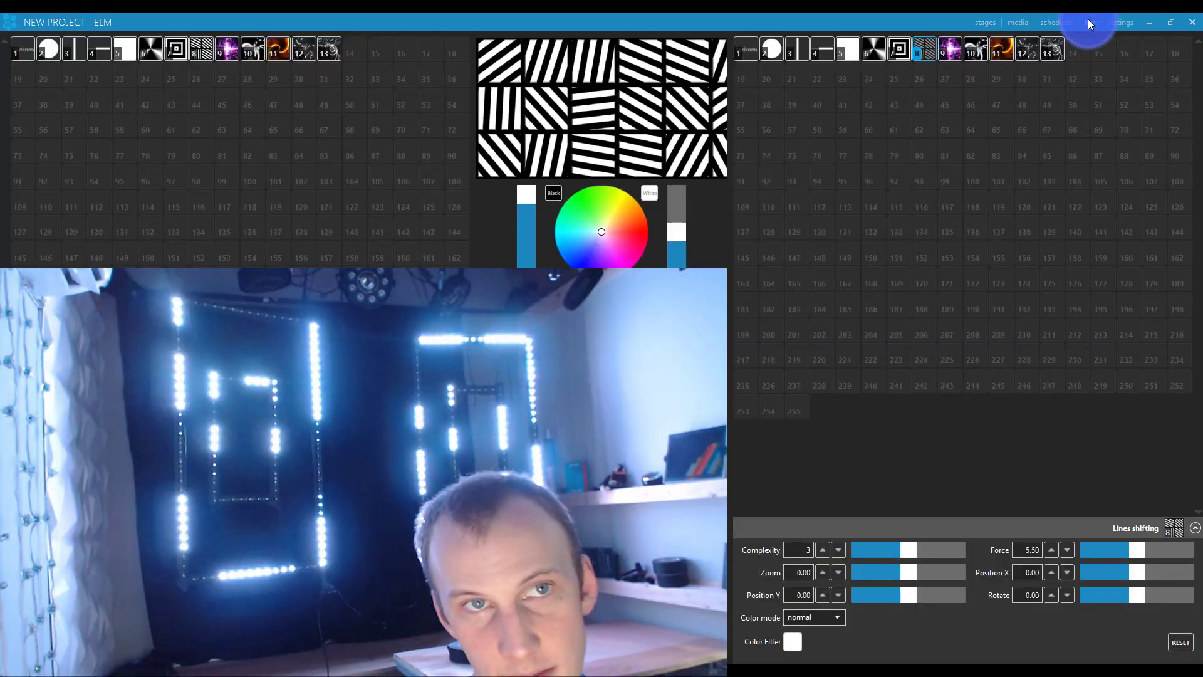
- Tint the output red and play the Particles stellar and Noise flow clips
{"action": "left_click", "coordinate": [636, 246]}
{"action": "left_click_drag", "start_coordinate": [637, 245], "coordinate": [655, 240]}
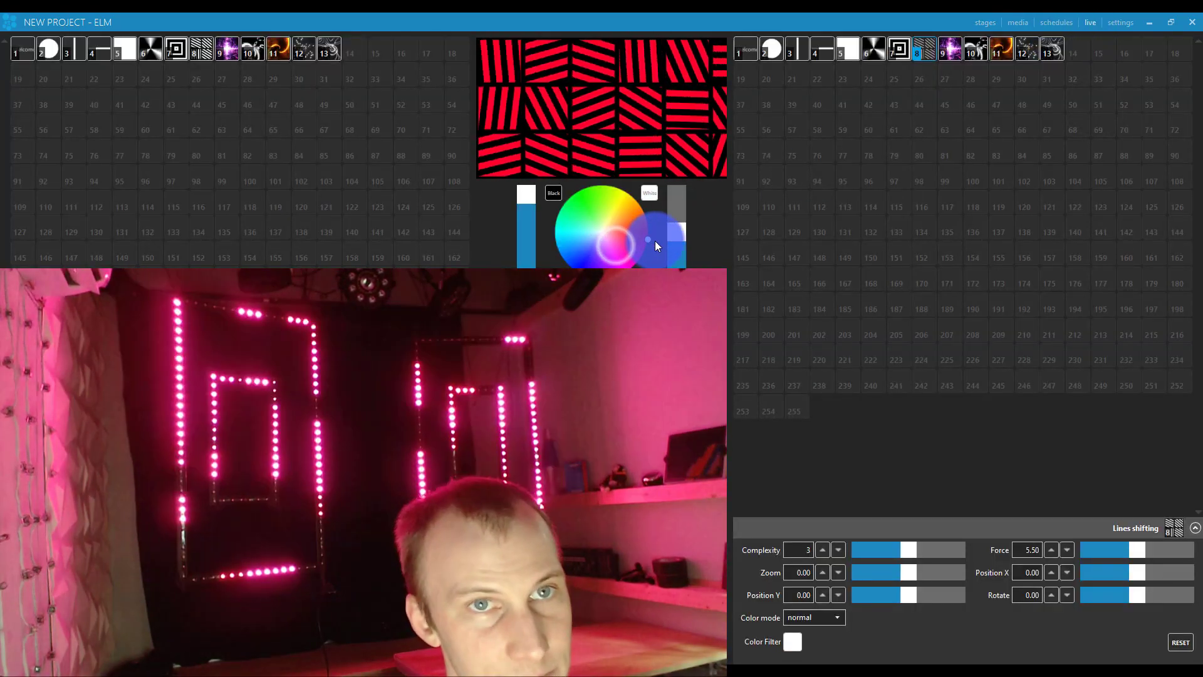
{"action": "left_click", "coordinate": [580, 149]}
{"action": "left_click", "coordinate": [949, 50]}
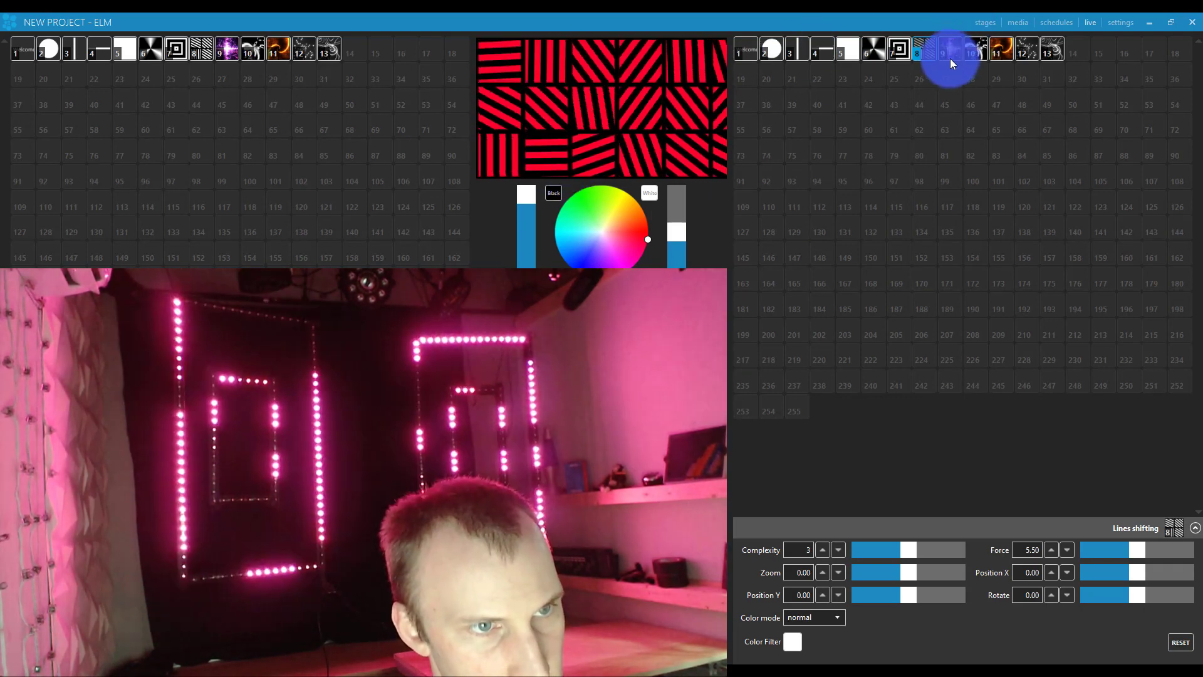
{"action": "left_click", "coordinate": [975, 50]}
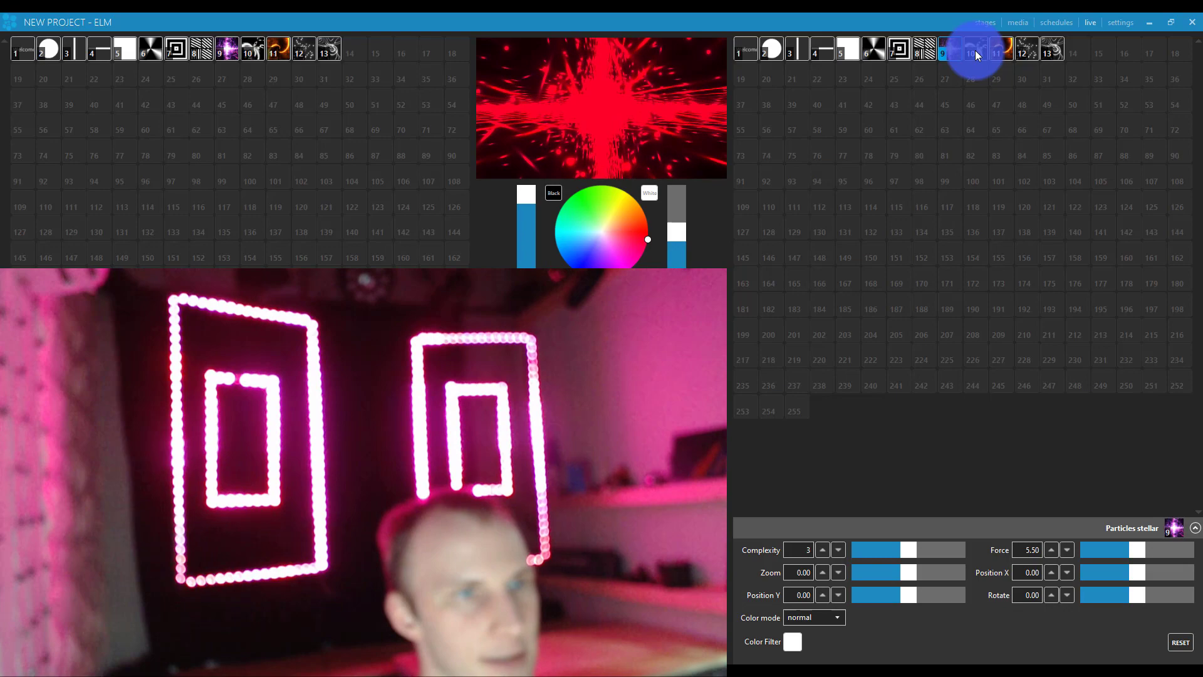
{"action": "left_click", "coordinate": [1001, 51]}
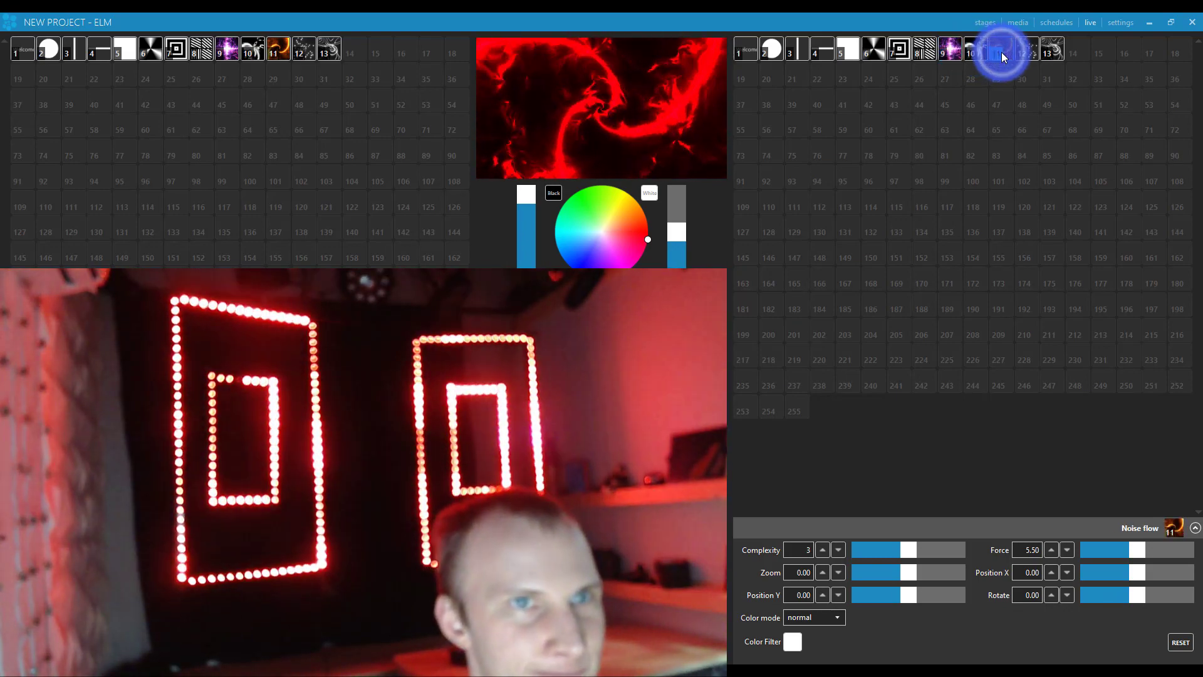
- Reset the tint to white and play the Topologica clip
{"action": "left_click_drag", "start_coordinate": [579, 246], "coordinate": [604, 231]}
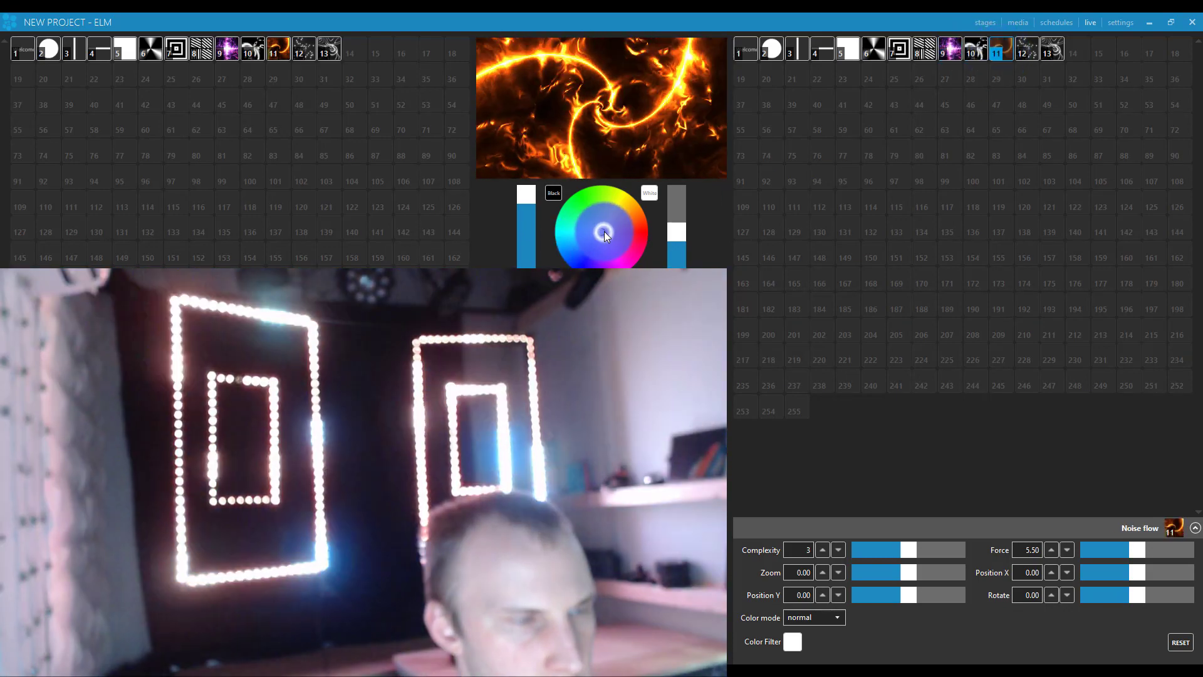
{"action": "left_click", "coordinate": [1037, 63]}
{"action": "left_click", "coordinate": [1050, 51]}
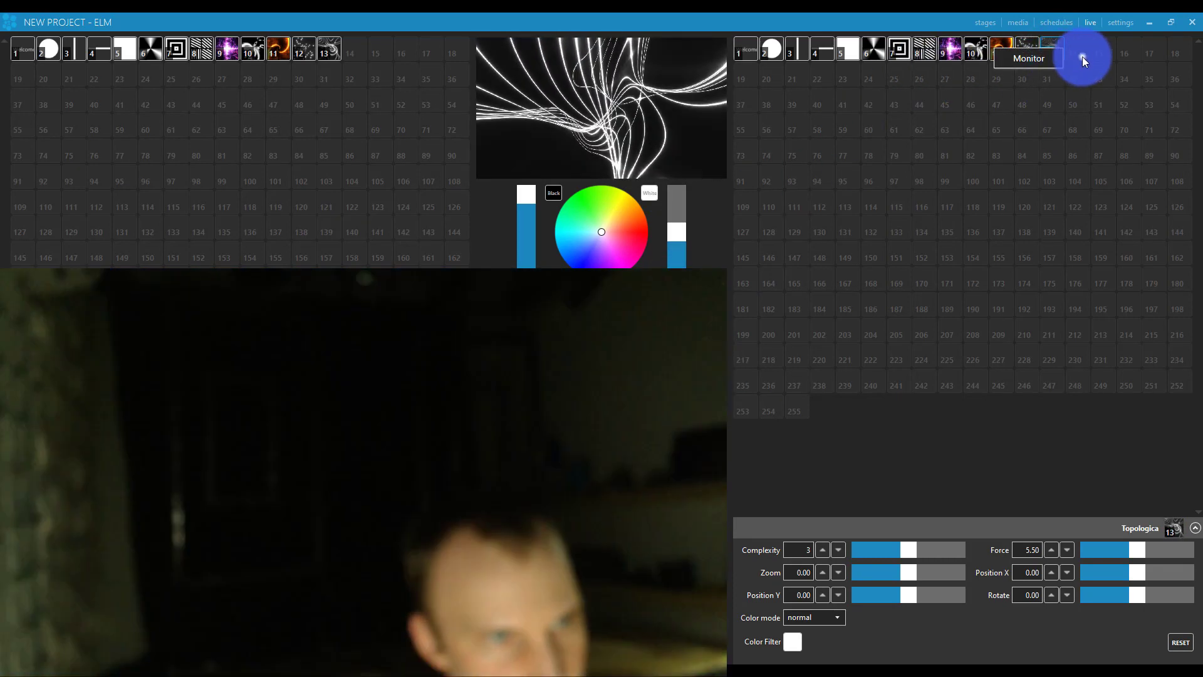
- Stop the live clip and add Colorful tris from the Effect Library as a new media clip
{"action": "left_click", "coordinate": [1084, 60]}
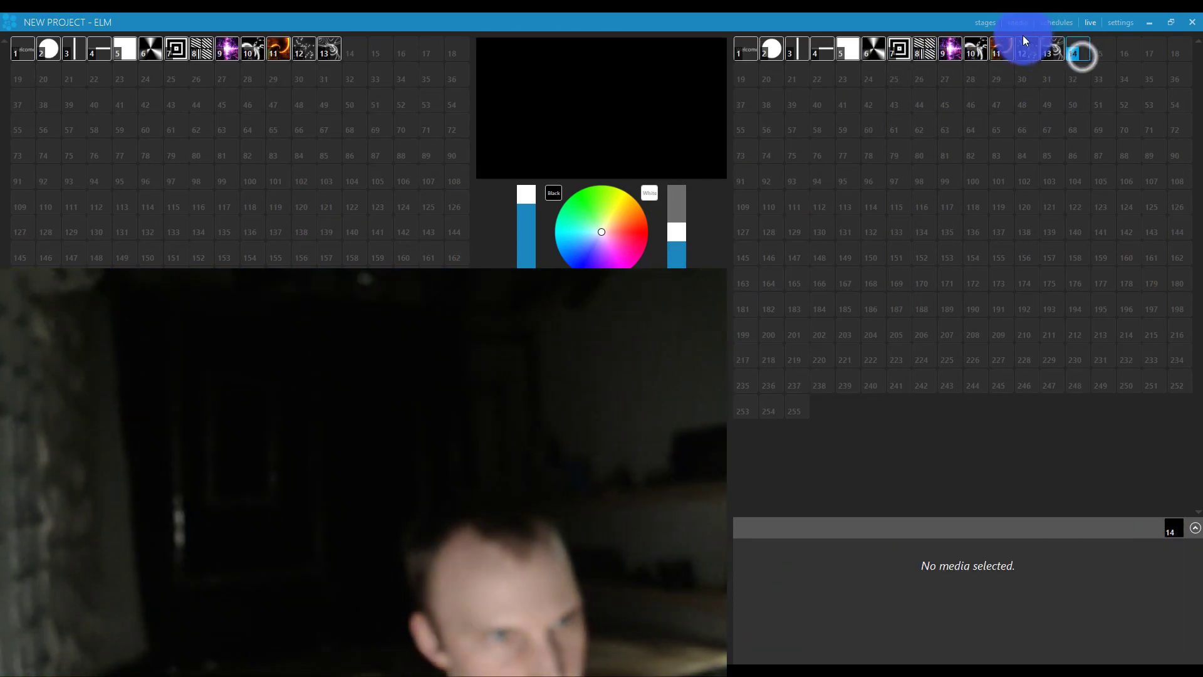
{"action": "left_click", "coordinate": [1017, 23]}
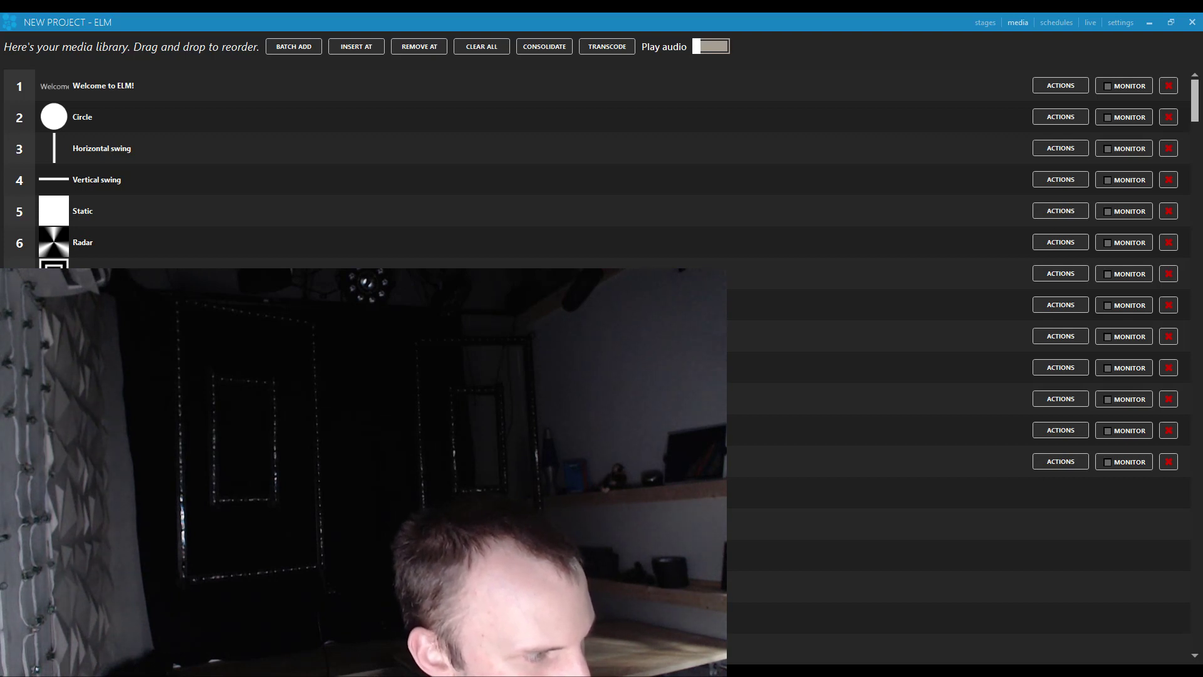
{"action": "double_click", "coordinate": [582, 491]}
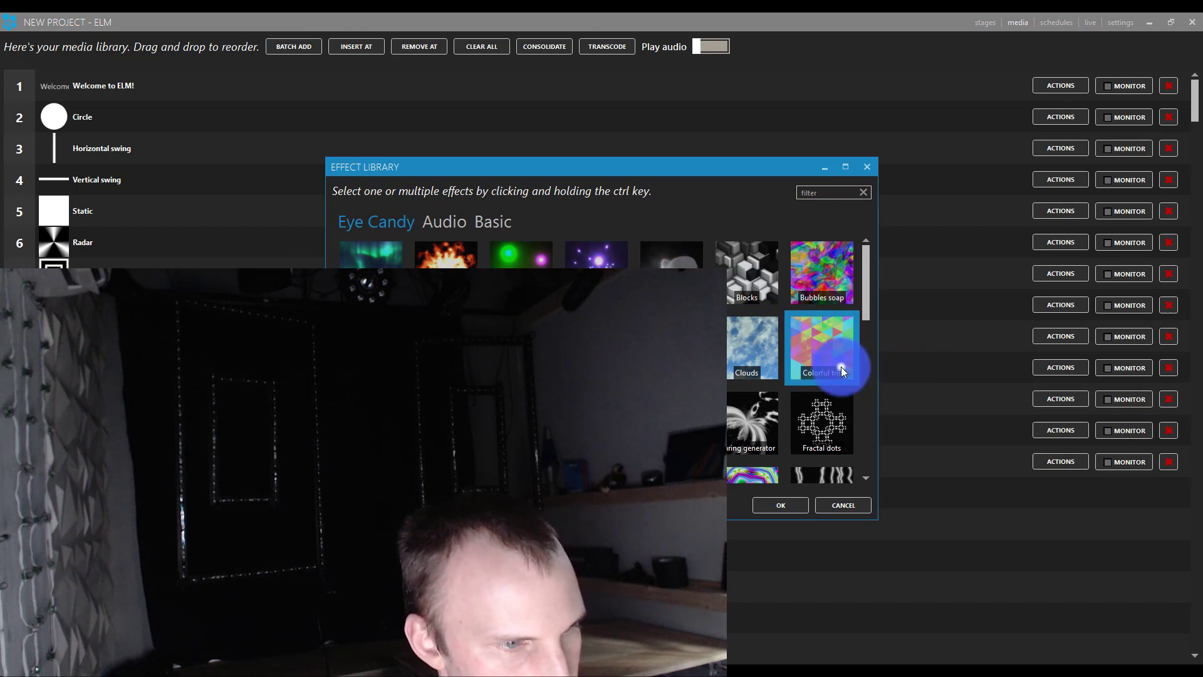
{"action": "left_click", "coordinate": [794, 504]}
{"action": "left_click", "coordinate": [848, 208]}
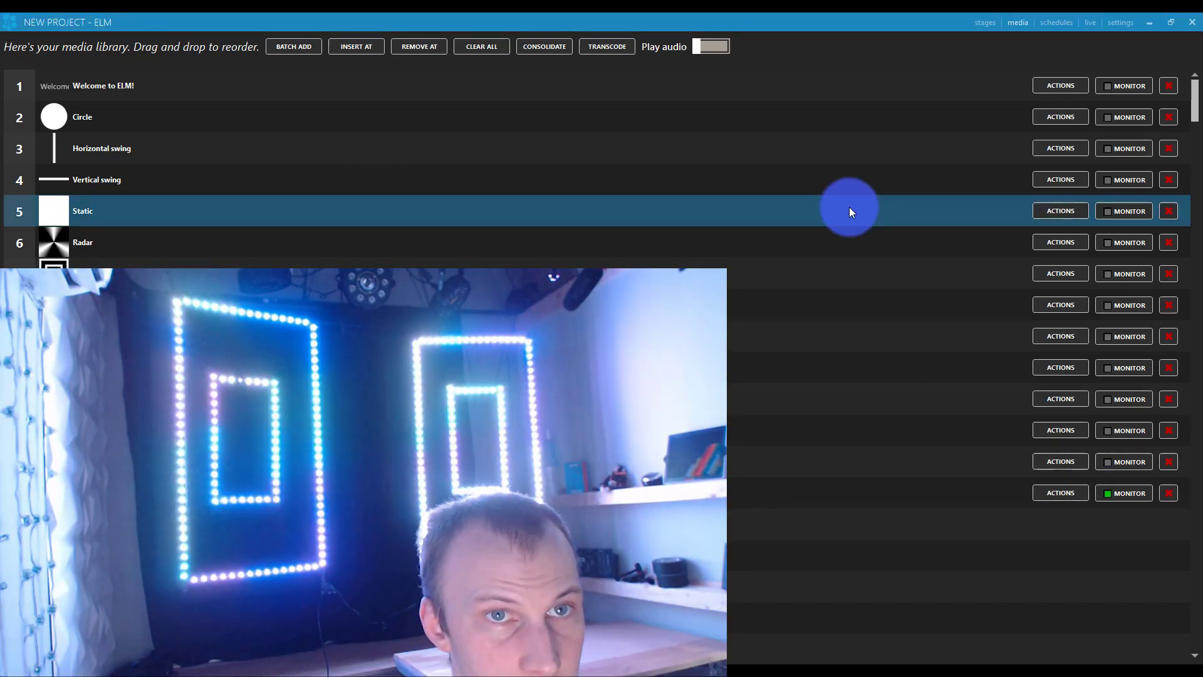
{"action": "left_click", "coordinate": [542, 48]}
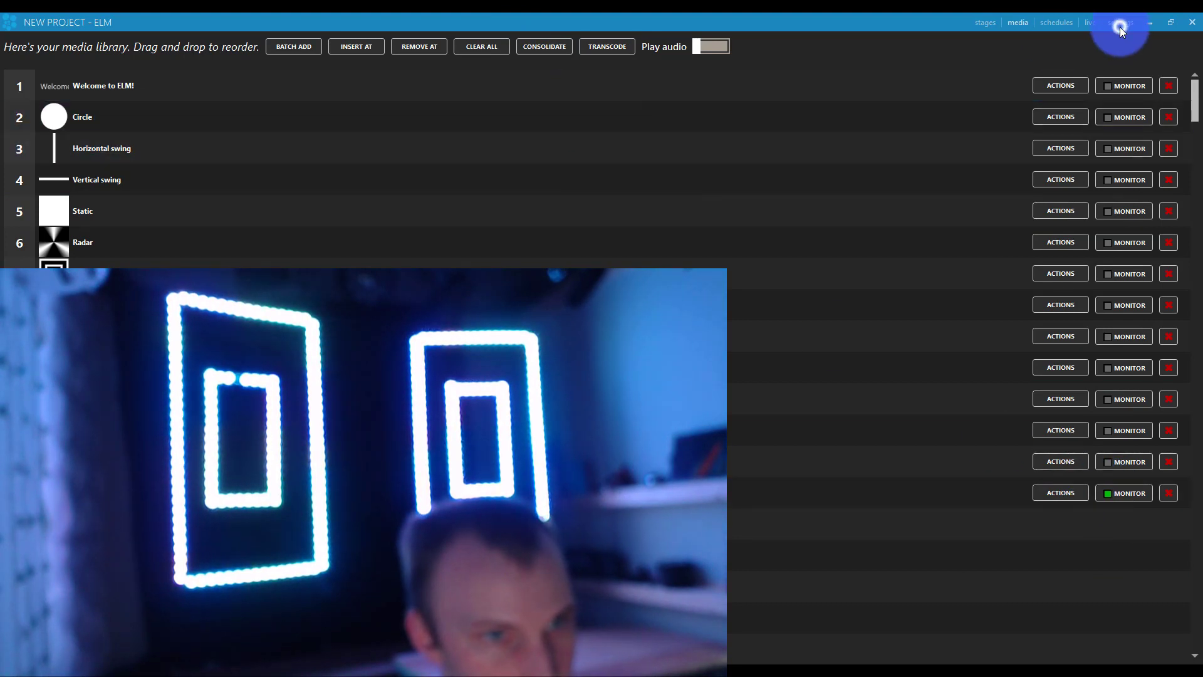
- Look over the project settings and schedules pages, then return to the media library
{"action": "left_click", "coordinate": [1118, 25]}
{"action": "left_click", "coordinate": [1052, 22]}
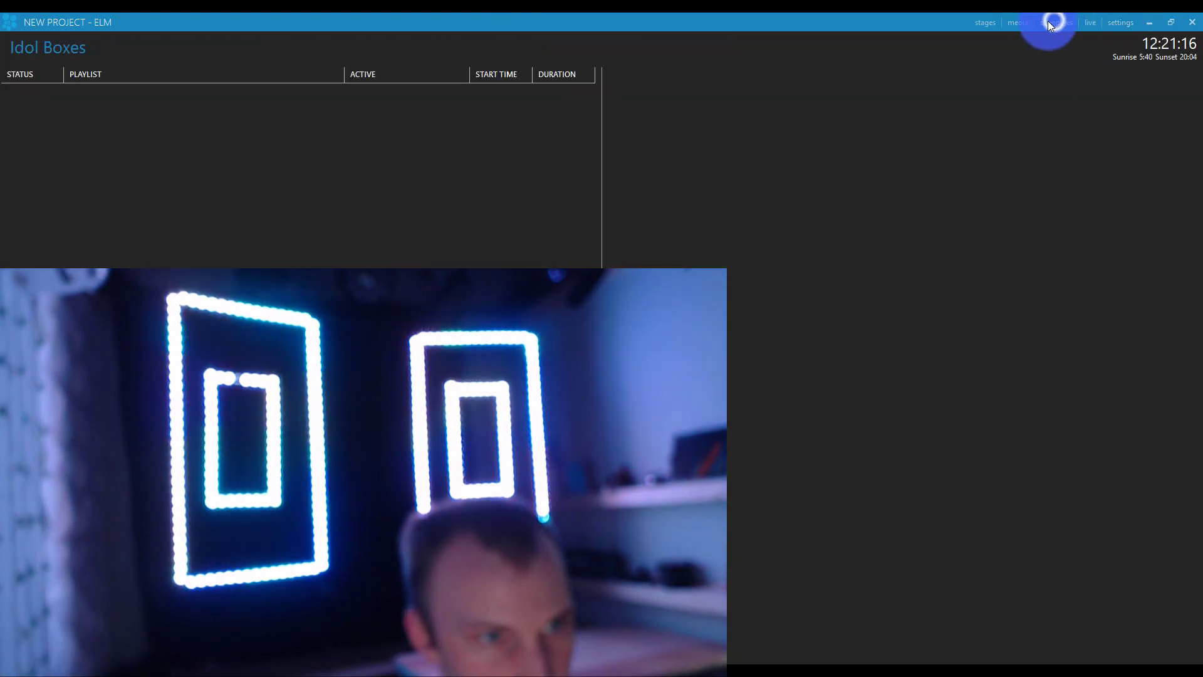
{"action": "left_click", "coordinate": [1008, 25]}
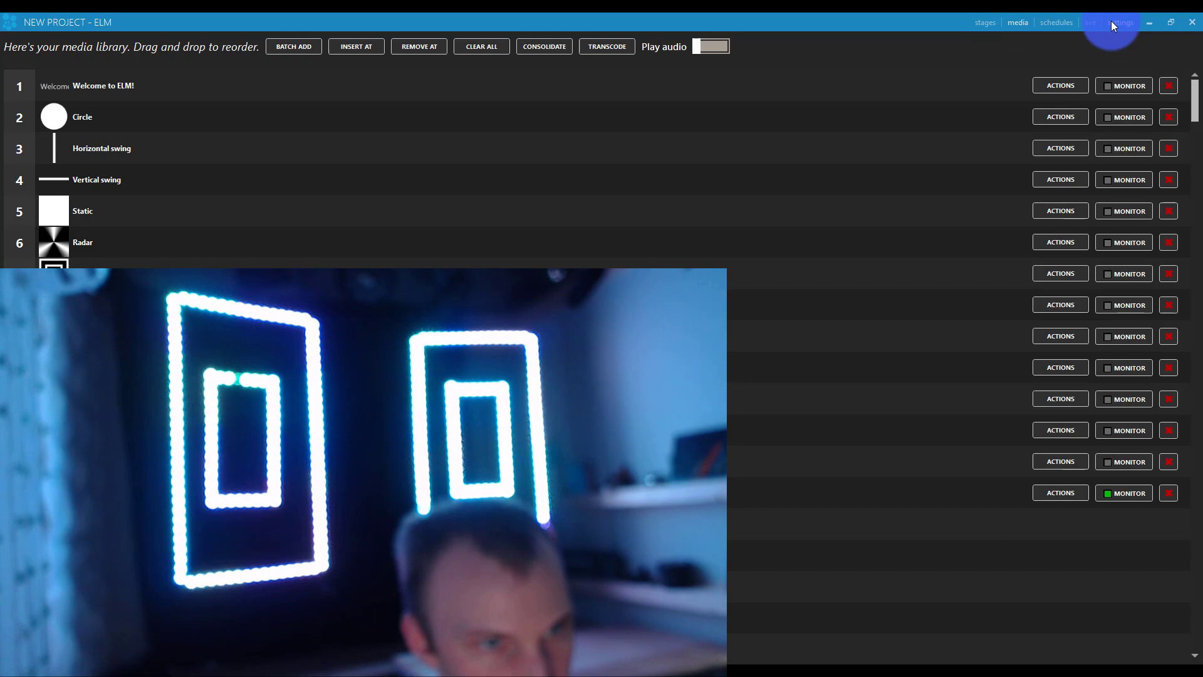
- Play Colorful tris live with a neutral white tint and slower playback
{"action": "left_click", "coordinate": [1090, 22]}
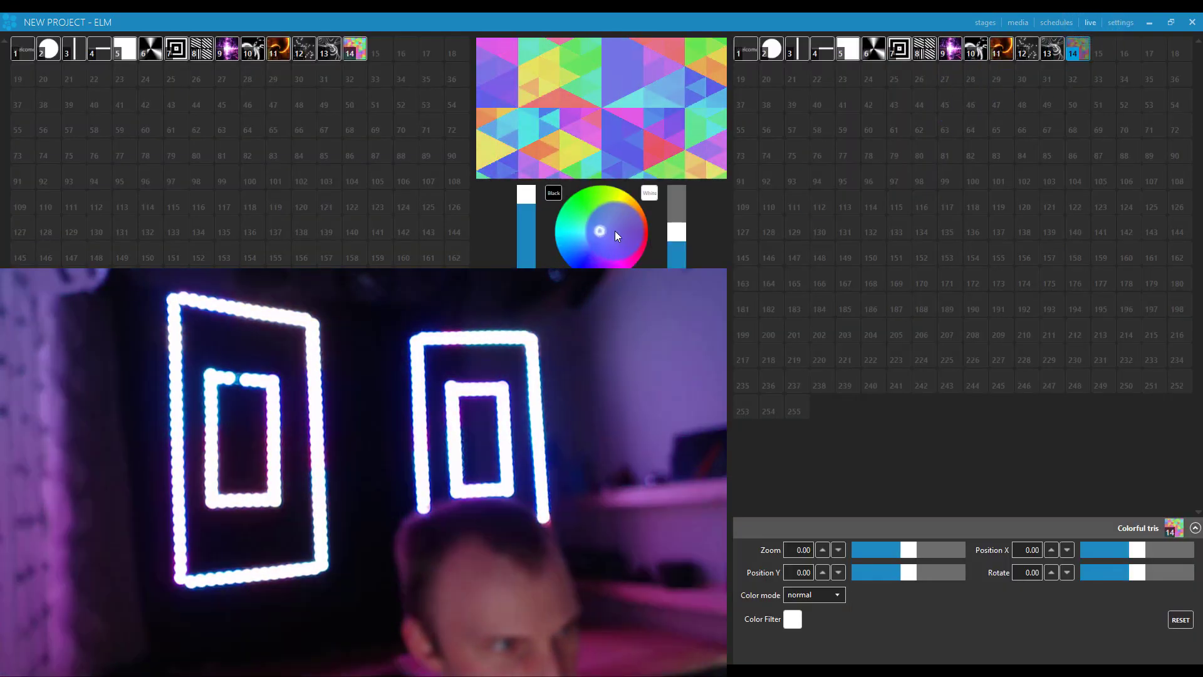
{"action": "mouse_move", "coordinate": [615, 234]}
{"action": "left_mouse_down"}
{"action": "mouse_move", "coordinate": [617, 263]}
{"action": "mouse_move", "coordinate": [518, 218]}
{"action": "mouse_move", "coordinate": [592, 136]}
{"action": "mouse_move", "coordinate": [599, 237]}
{"action": "left_mouse_up"}
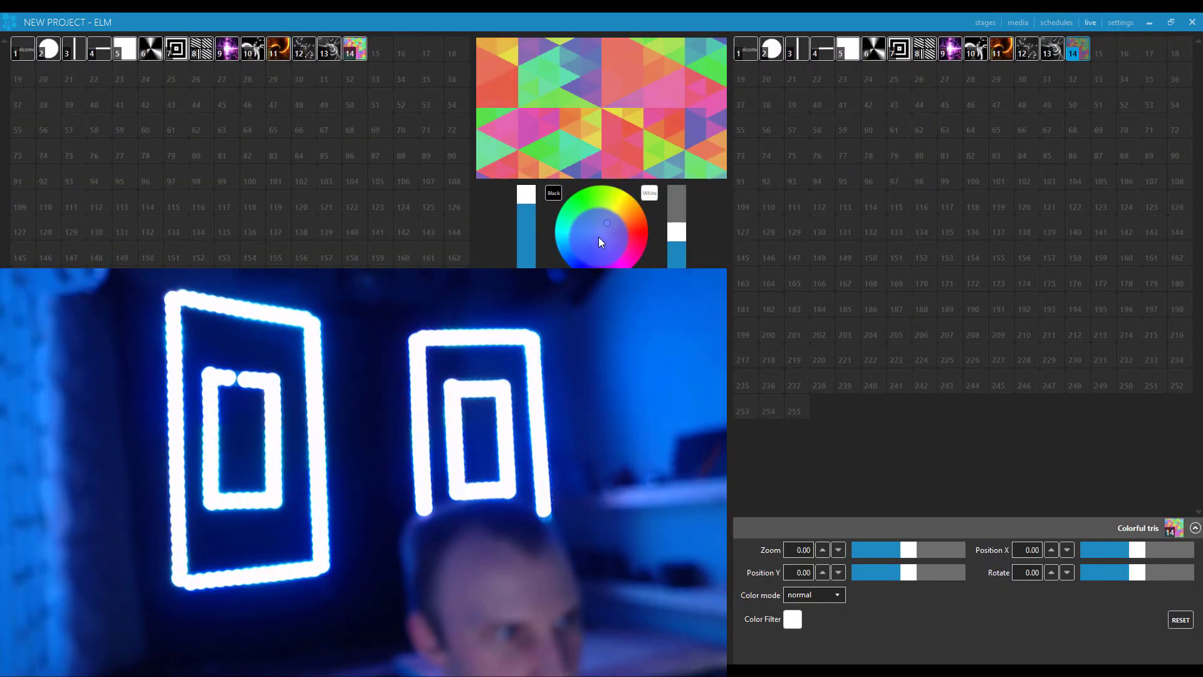
{"action": "left_click", "coordinate": [601, 232]}
{"action": "left_click_drag", "start_coordinate": [673, 231], "coordinate": [675, 254]}
{"action": "left_click", "coordinate": [837, 86]}
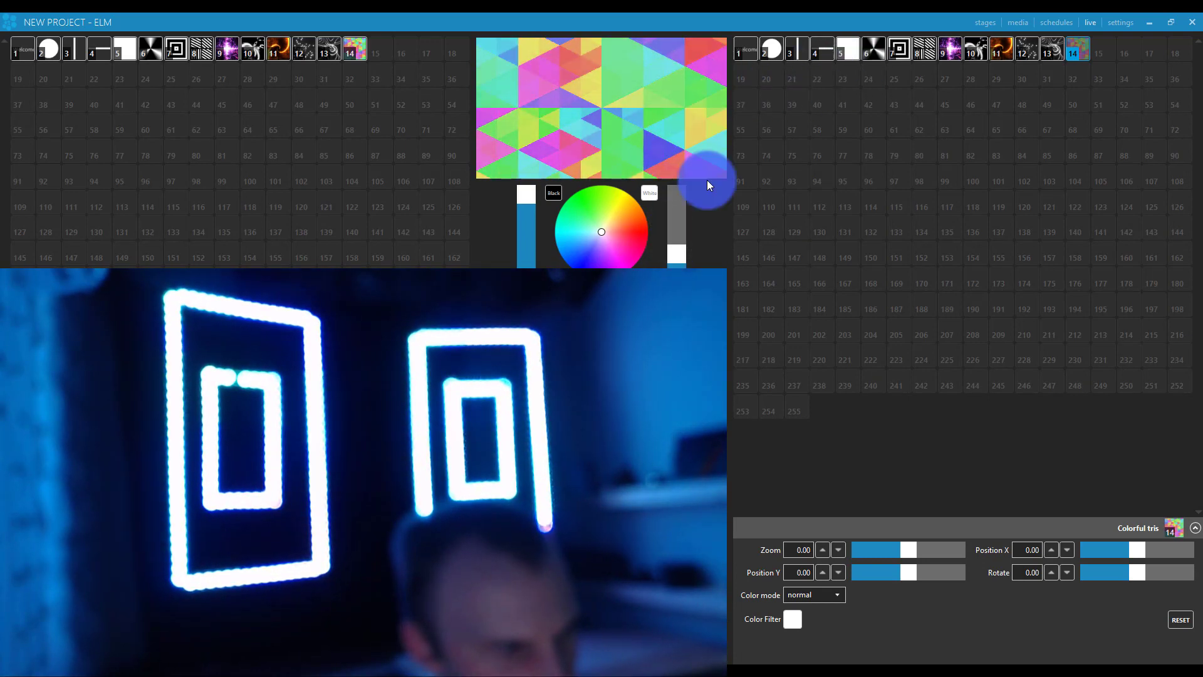
{"action": "left_click", "coordinate": [1045, 53]}
{"action": "left_click", "coordinate": [1078, 53]}
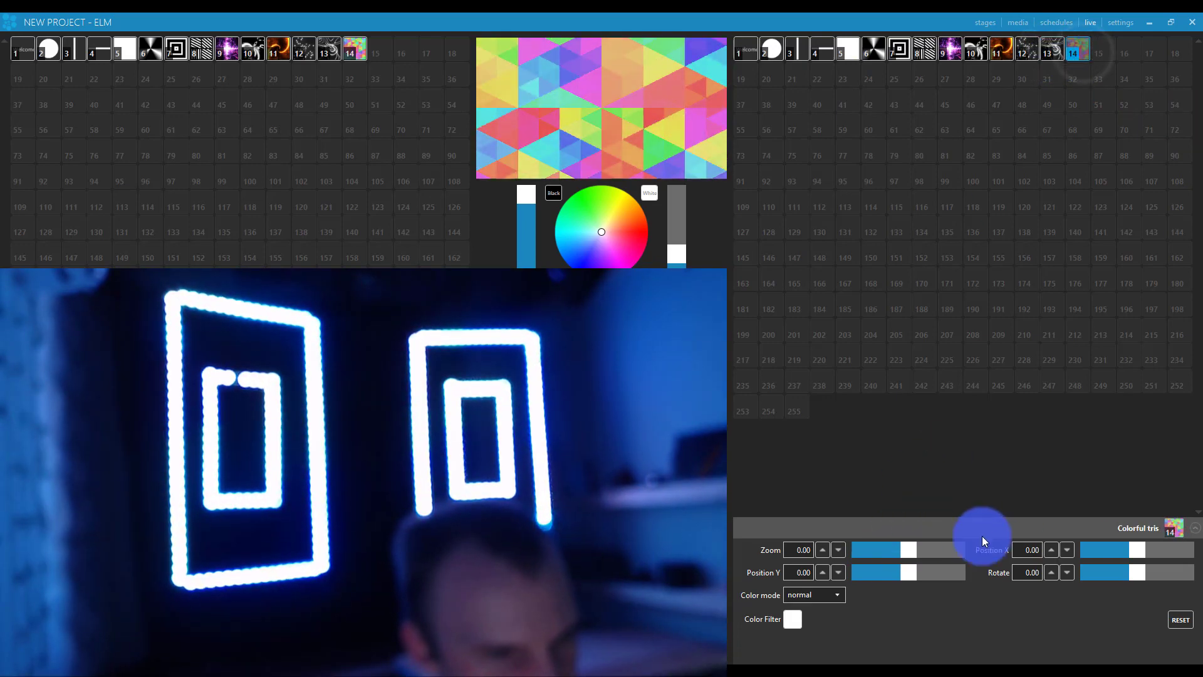
- Set the colour mode to invert, speed playback up and tint the pattern towards red
{"action": "left_click", "coordinate": [833, 592]}
{"action": "left_click", "coordinate": [824, 636]}
{"action": "left_click", "coordinate": [813, 596]}
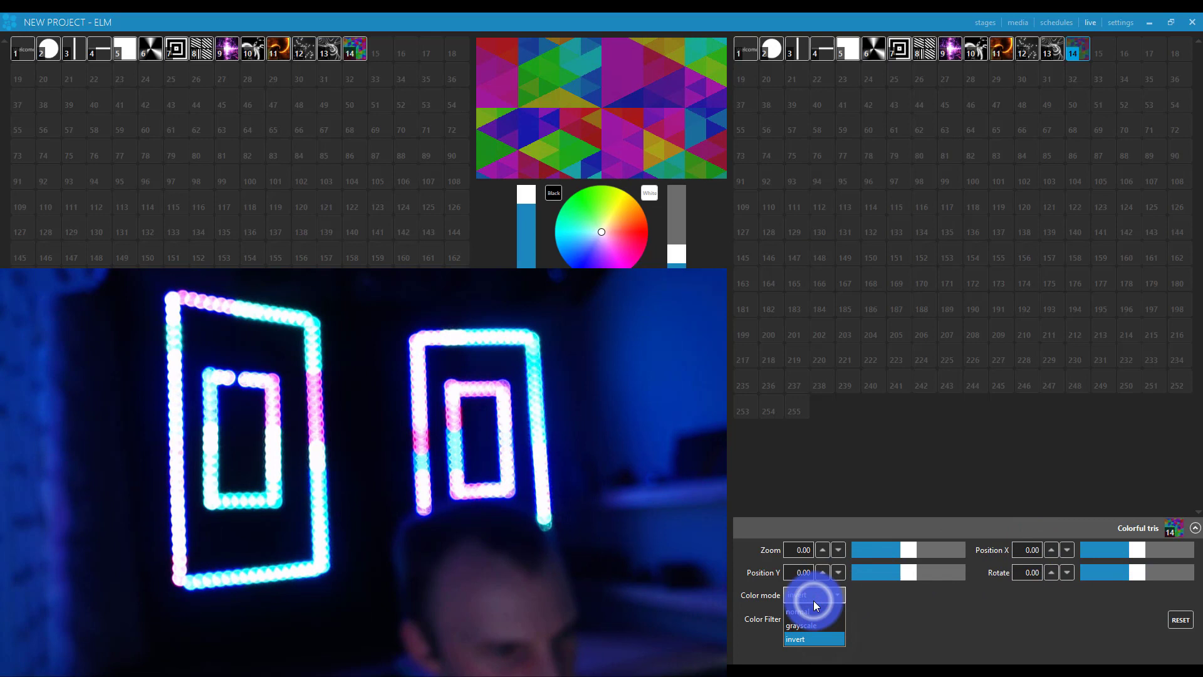
{"action": "left_click", "coordinate": [935, 596]}
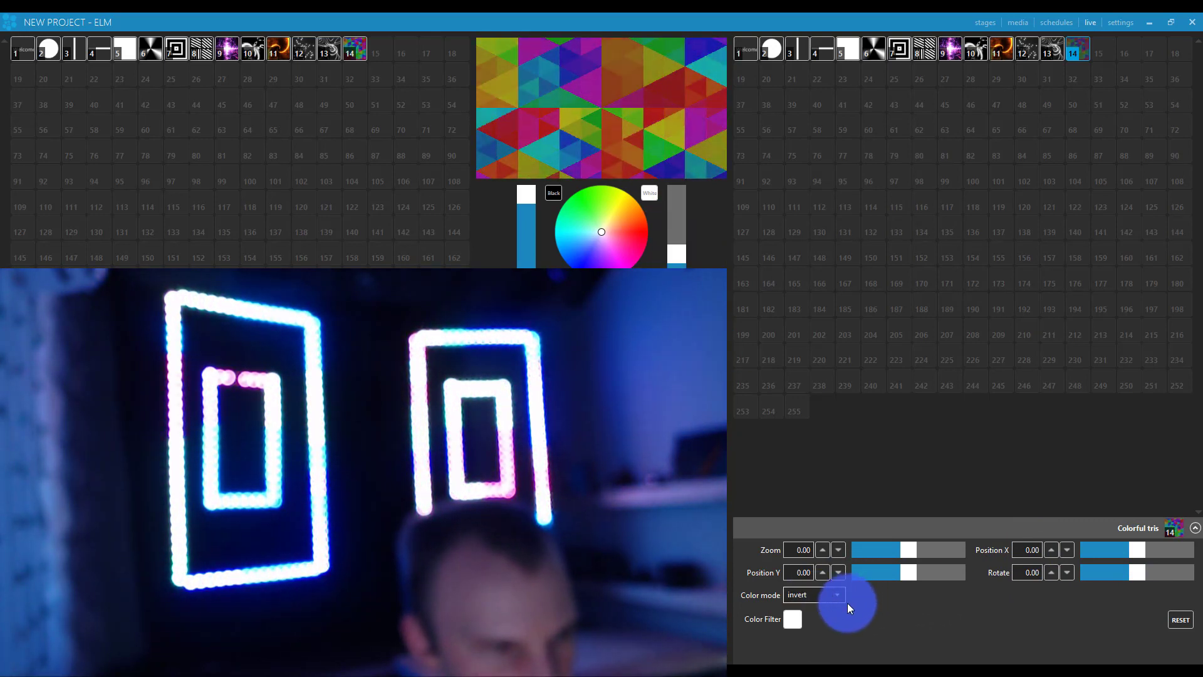
{"action": "mouse_move", "coordinate": [682, 246]}
{"action": "left_mouse_down"}
{"action": "mouse_move", "coordinate": [672, 198]}
{"action": "mouse_move", "coordinate": [675, 241]}
{"action": "mouse_move", "coordinate": [674, 229]}
{"action": "left_mouse_up"}
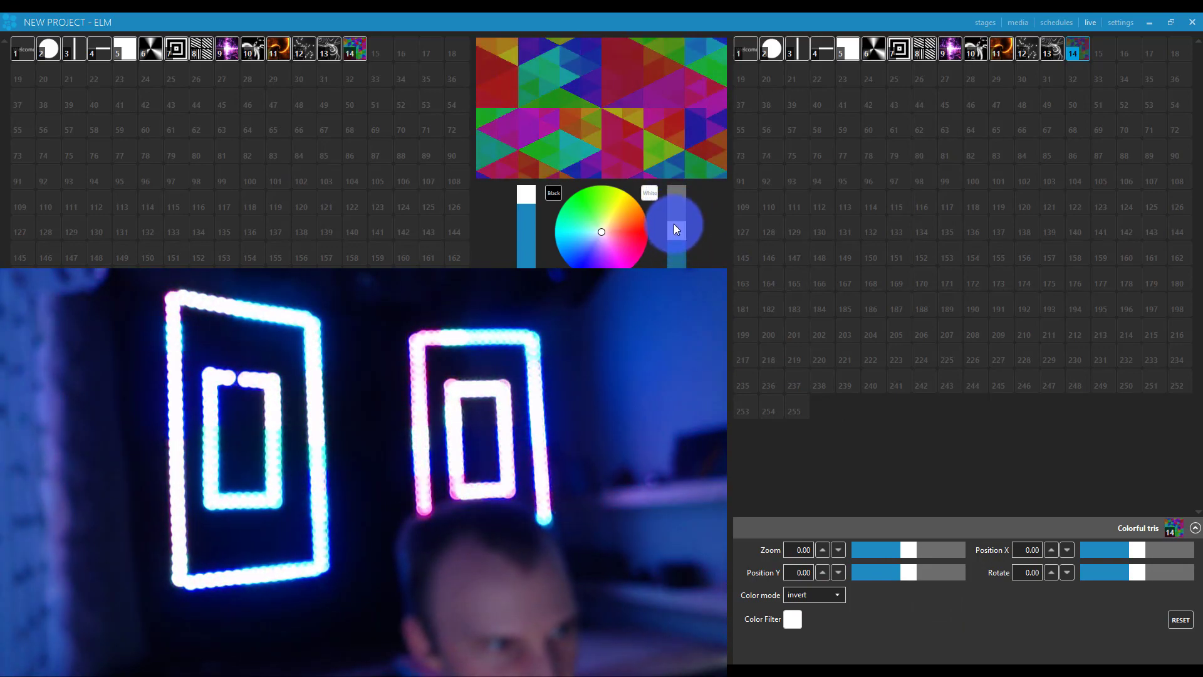
{"action": "left_click_drag", "start_coordinate": [582, 208], "coordinate": [614, 258]}
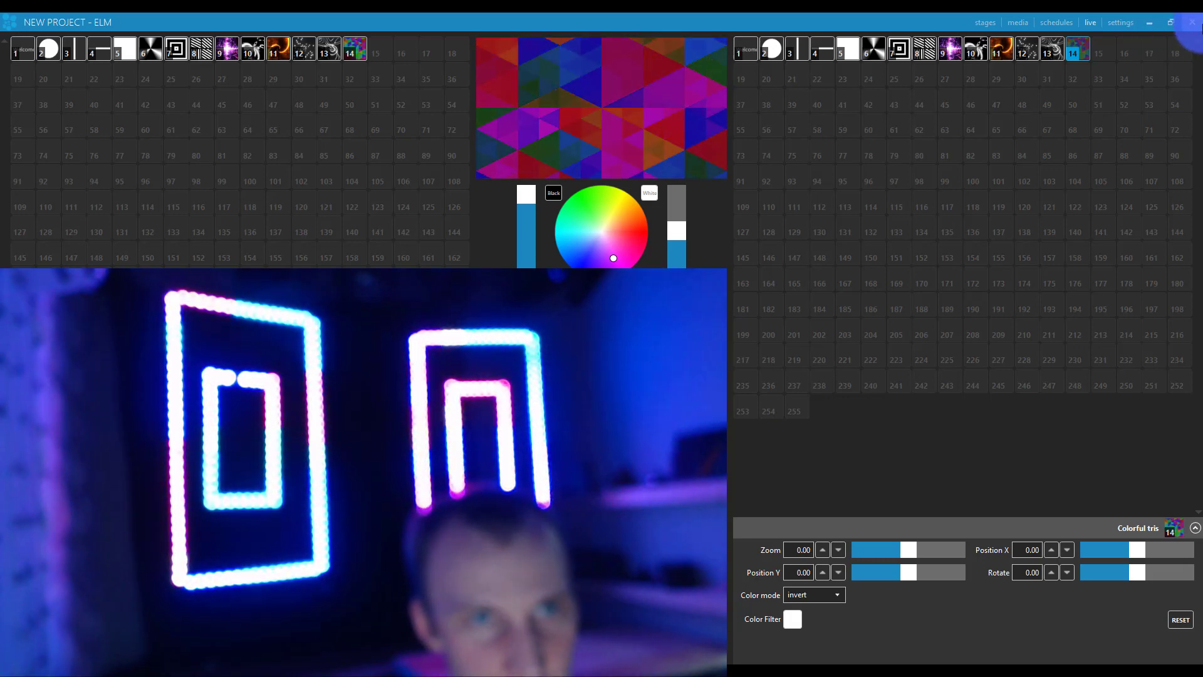
- Move through the live, schedules and media pages back to the Idol Boxes stage layout
{"action": "left_click", "coordinate": [984, 26]}
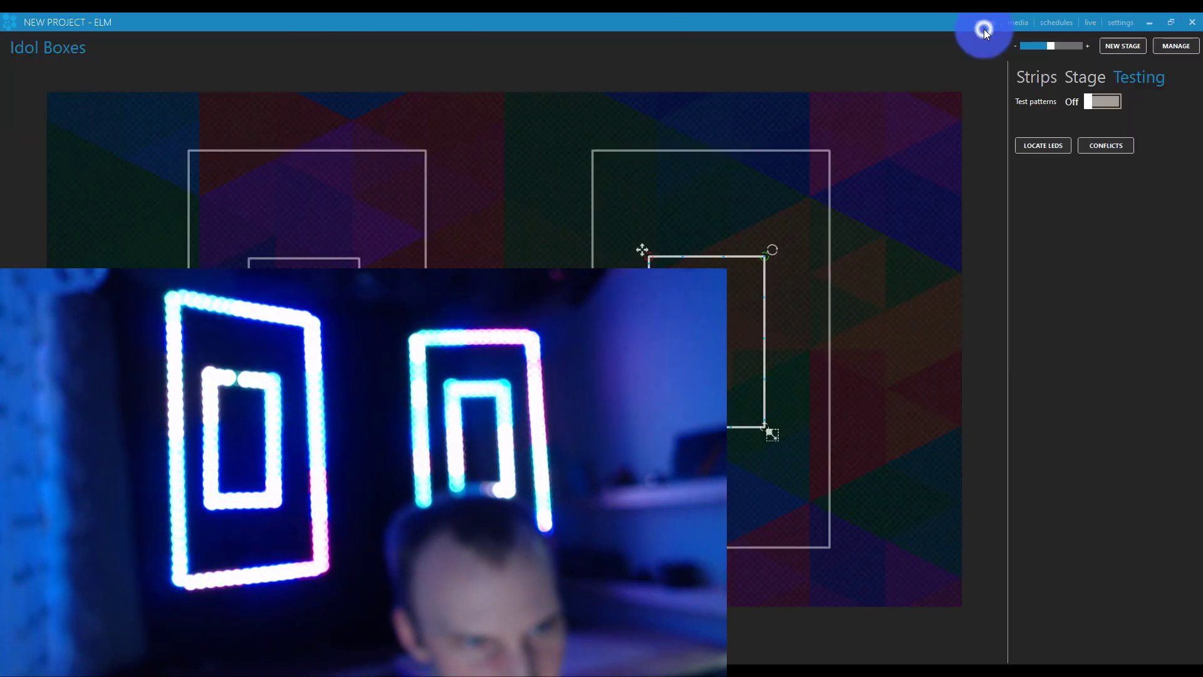
{"action": "left_click", "coordinate": [1092, 25]}
{"action": "left_click", "coordinate": [1043, 24]}
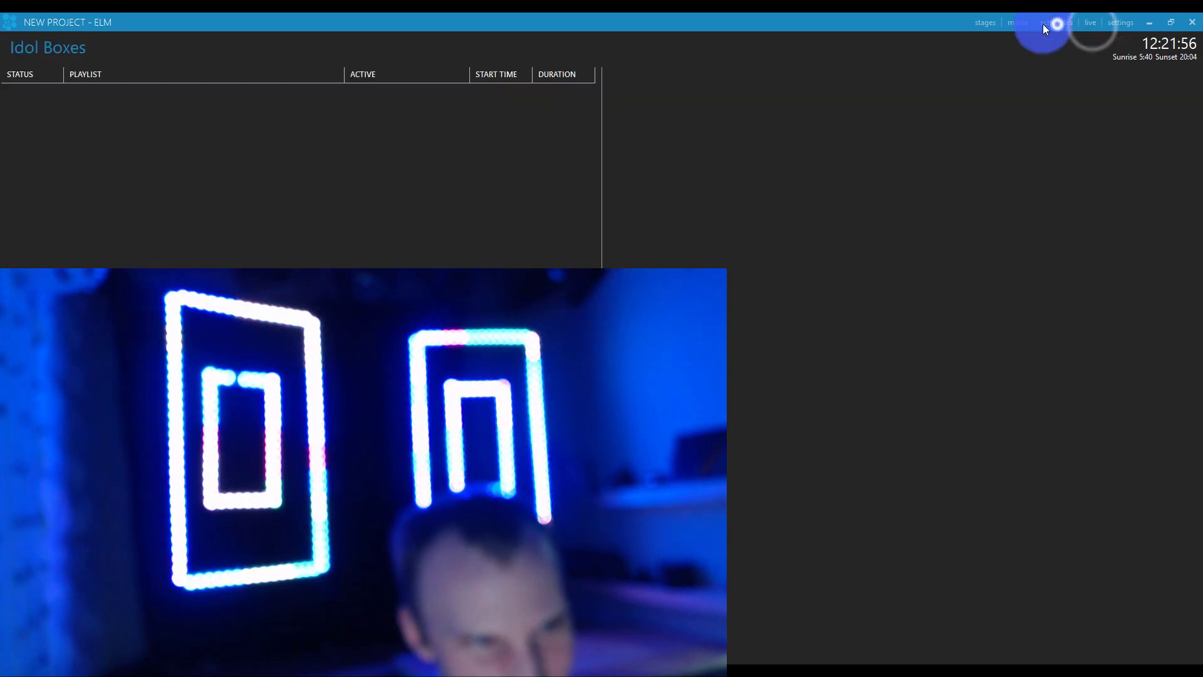
{"action": "left_click", "coordinate": [1018, 24]}
{"action": "left_click", "coordinate": [990, 22]}
{"action": "left_click", "coordinate": [1028, 70]}
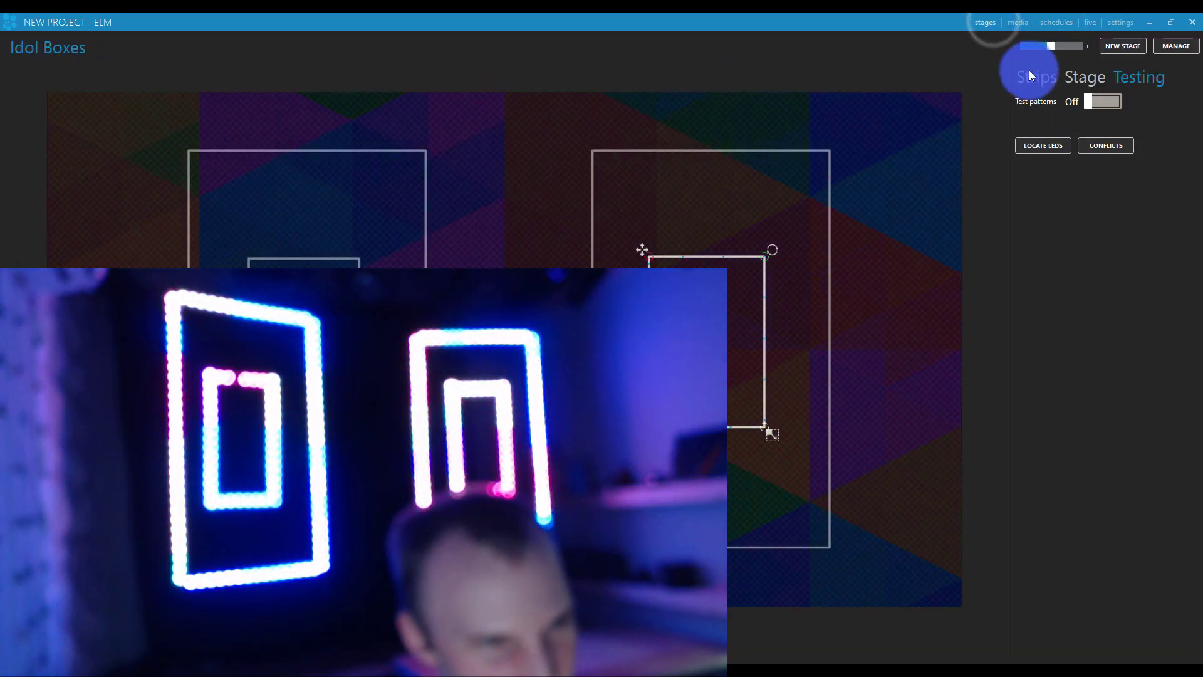
- Flash the LEDs to locate them, scroll the patch list and close Patch
{"action": "left_click", "coordinate": [1035, 147]}
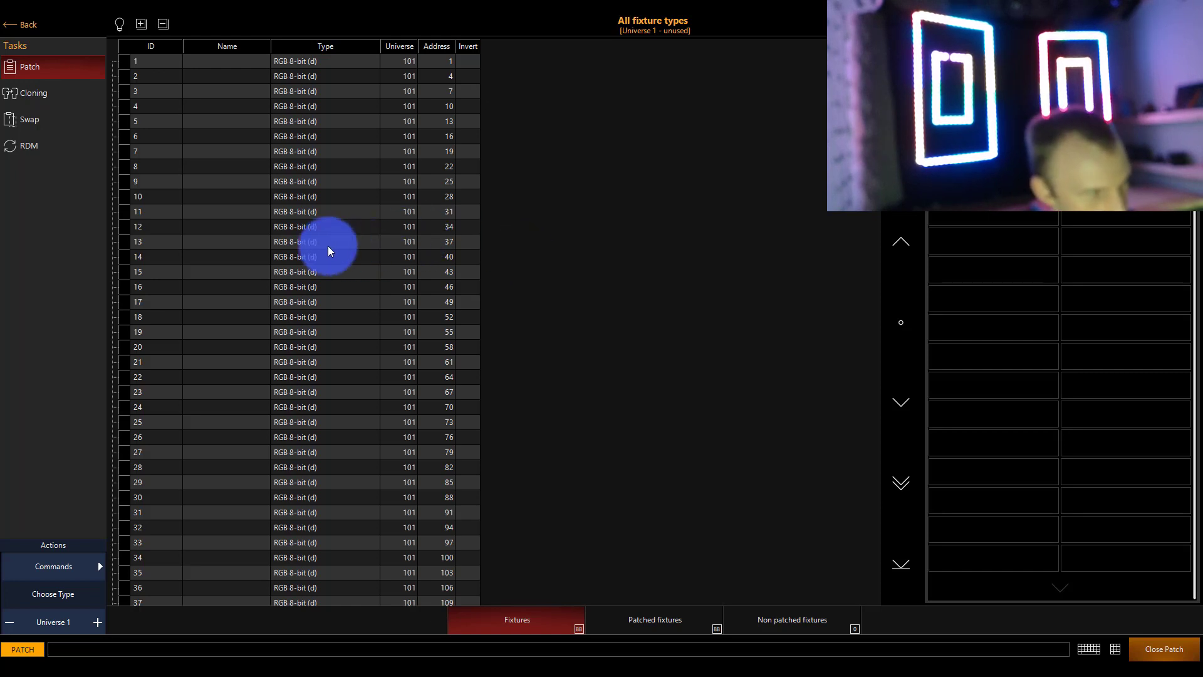
{"action": "scroll", "coordinate": [408, 67], "scroll_direction": "down", "scroll_amount": 4}
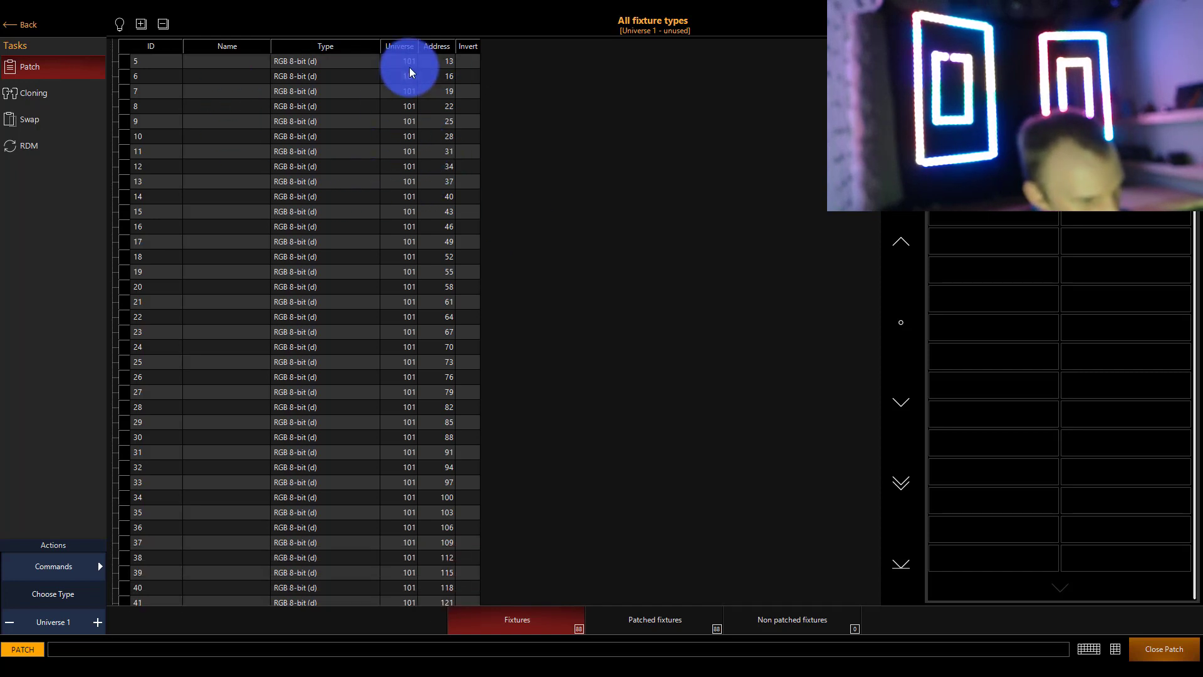
{"action": "left_click", "coordinate": [22, 25]}
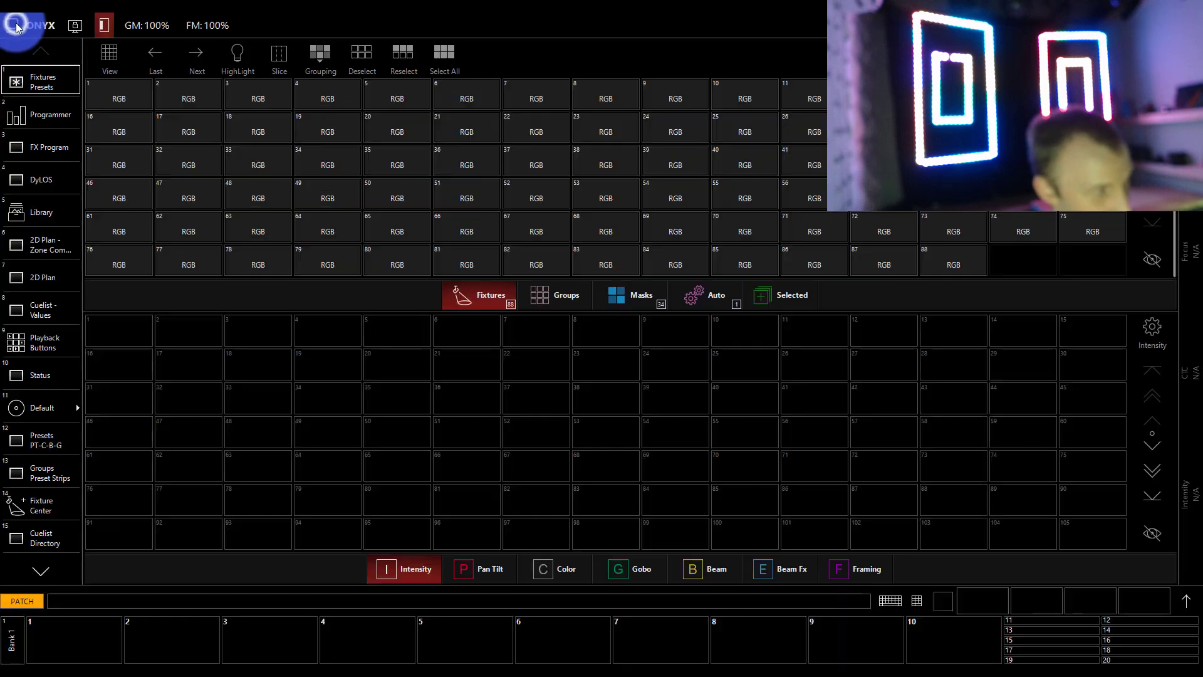
- Set the sACN Universe From value under EtherDMX, apply it, and return to fixtures
{"action": "left_click", "coordinate": [23, 31]}
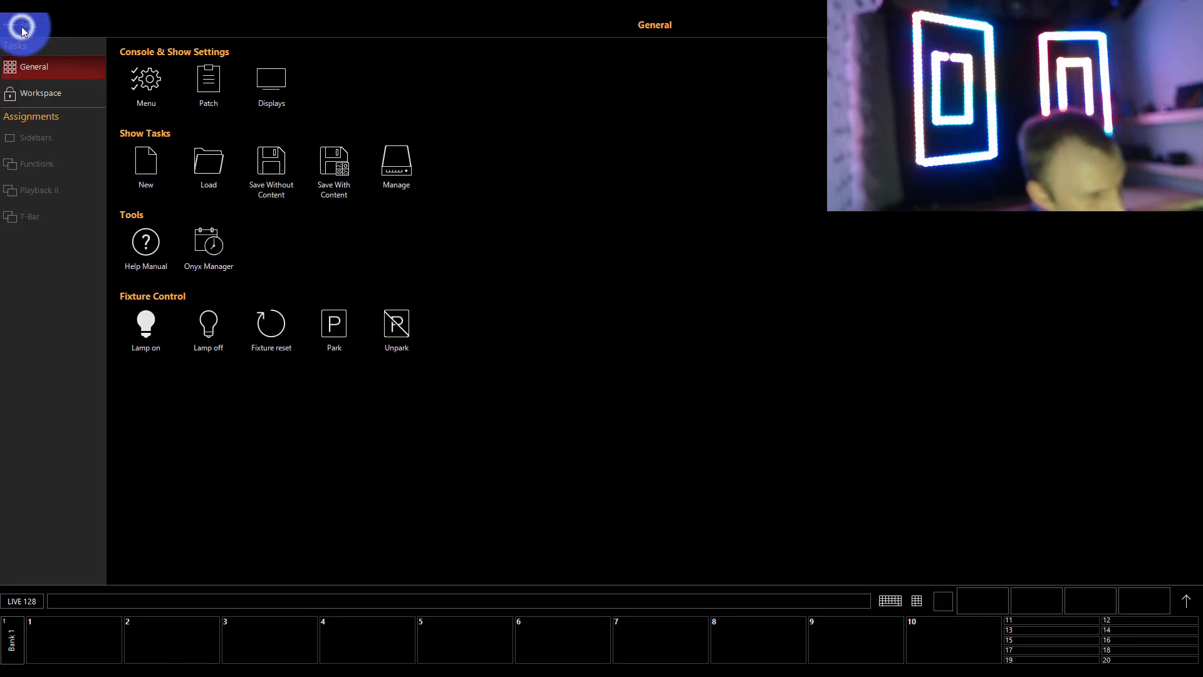
{"action": "left_click", "coordinate": [141, 85]}
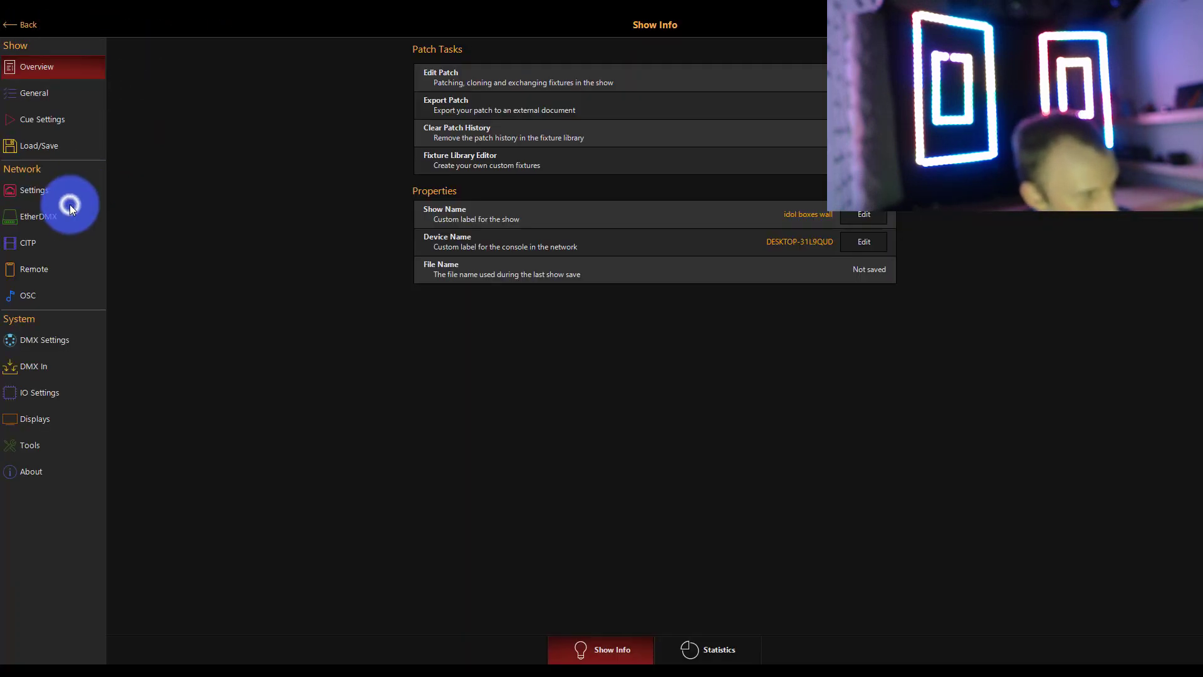
{"action": "left_click", "coordinate": [70, 207]}
{"action": "left_click", "coordinate": [765, 656]}
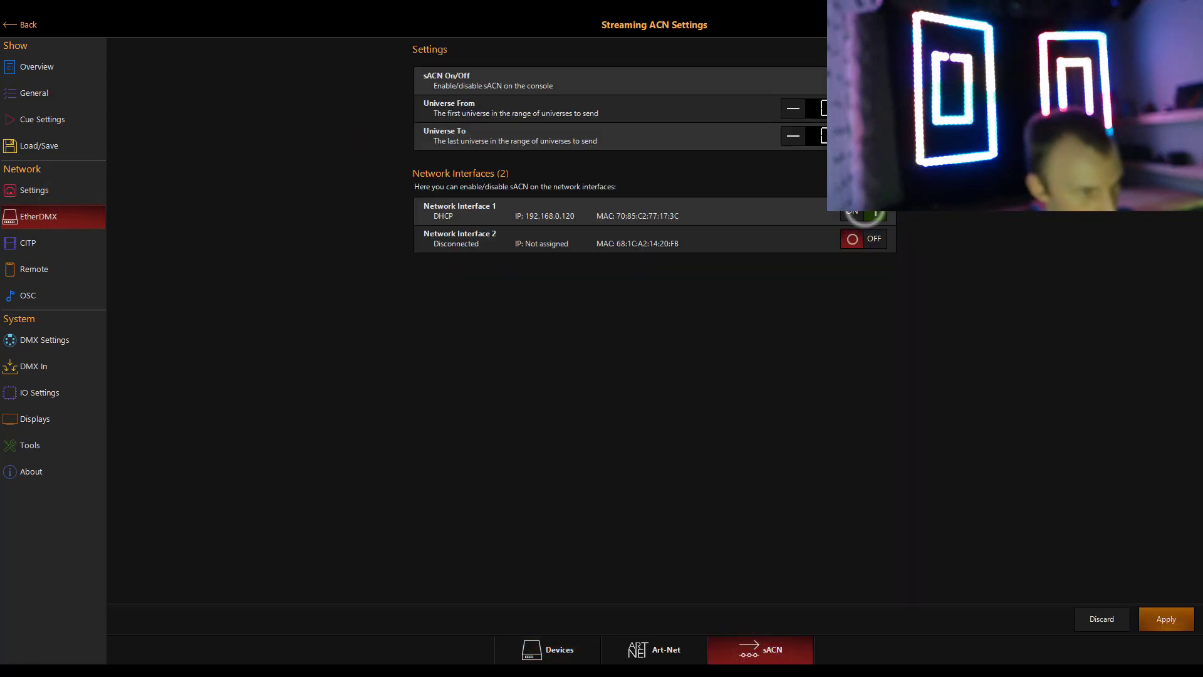
{"action": "left_click", "coordinate": [823, 108]}
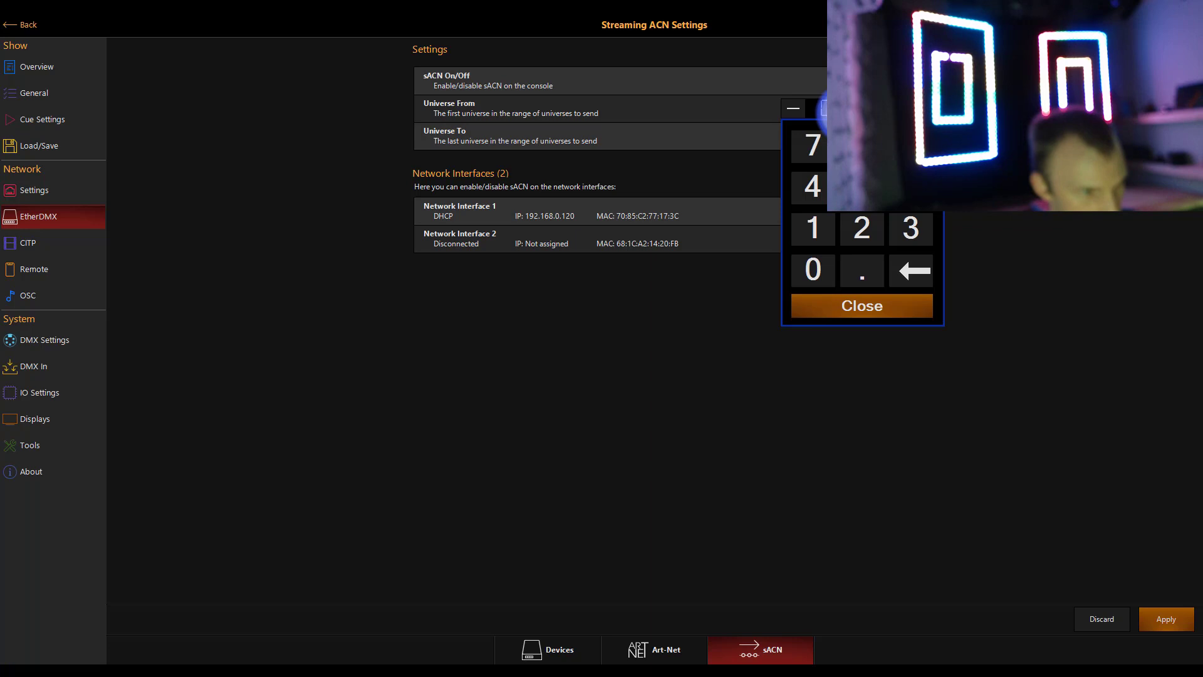
{"action": "left_click", "coordinate": [822, 313]}
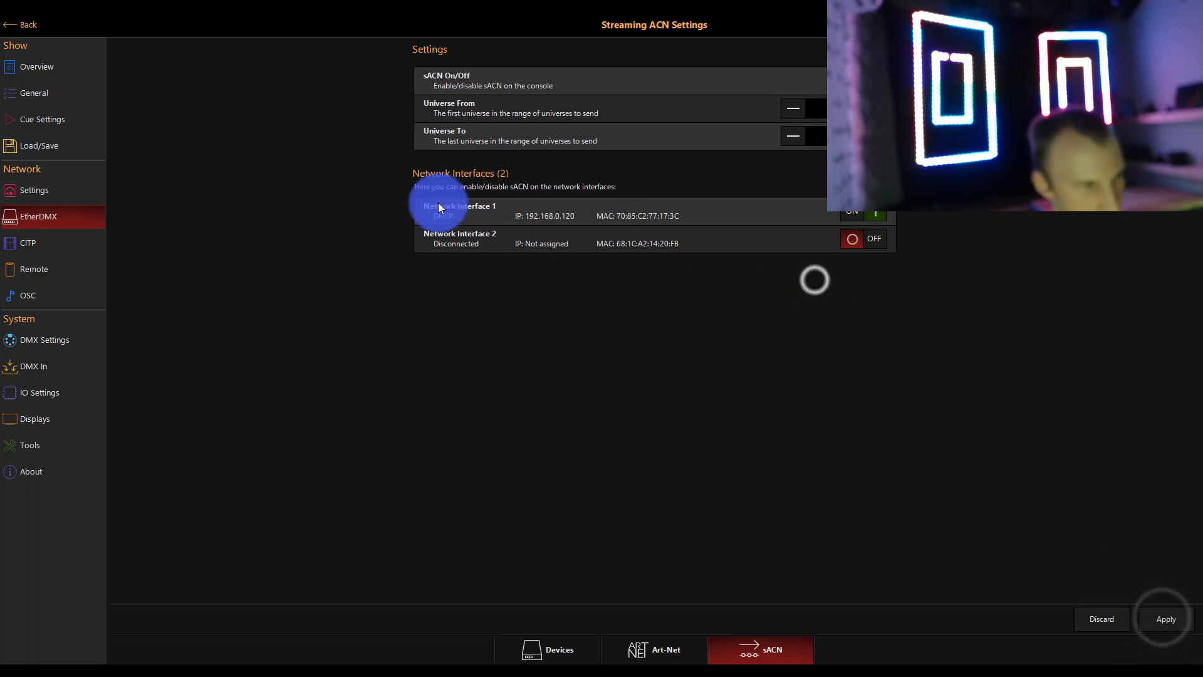
{"action": "left_click", "coordinate": [1158, 620]}
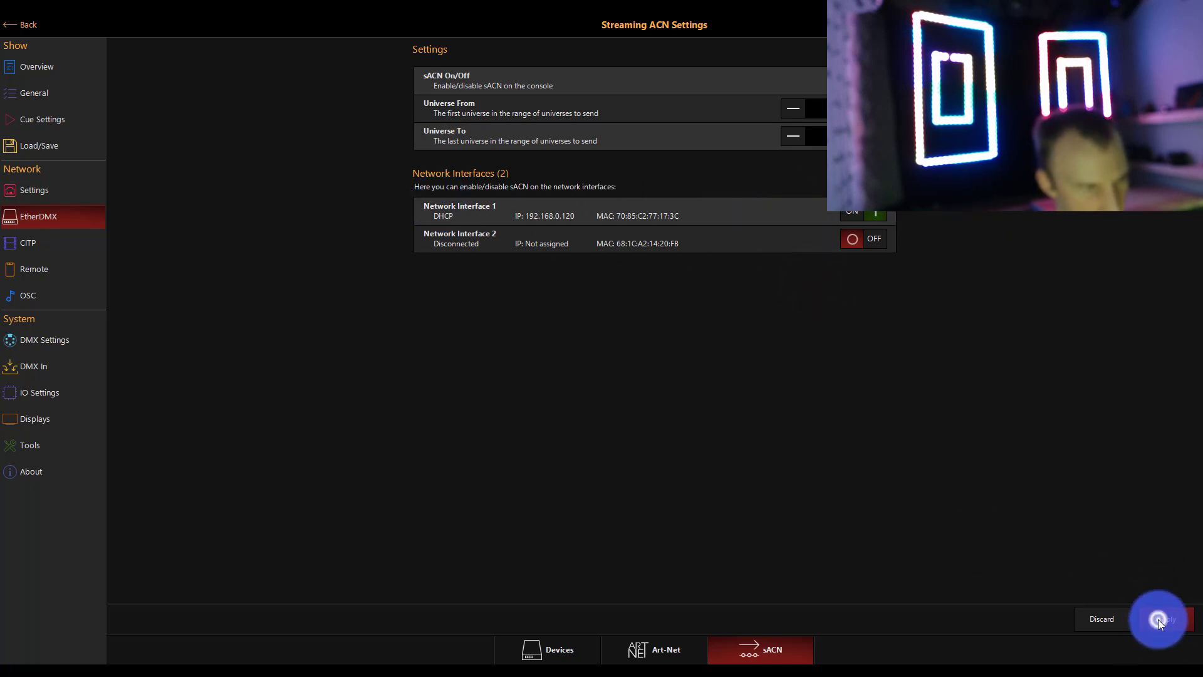
{"action": "left_click", "coordinate": [38, 27]}
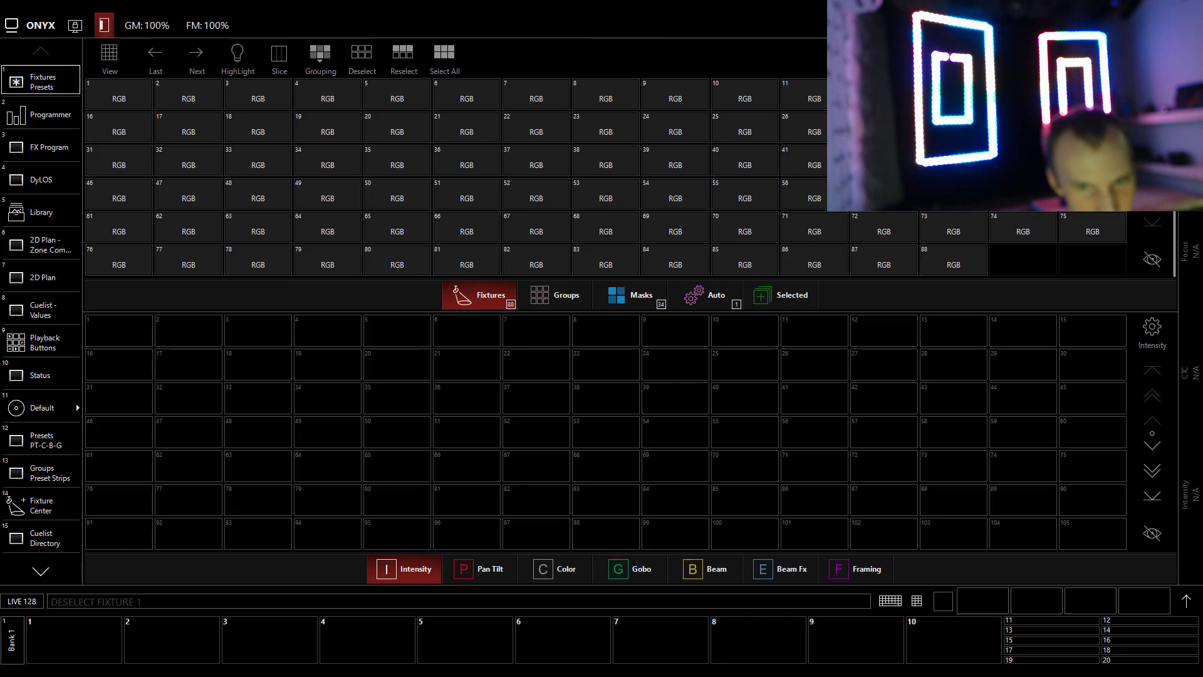
- Select the Auto 1 group of 88 RGB pixels
{"action": "left_click", "coordinate": [649, 94]}
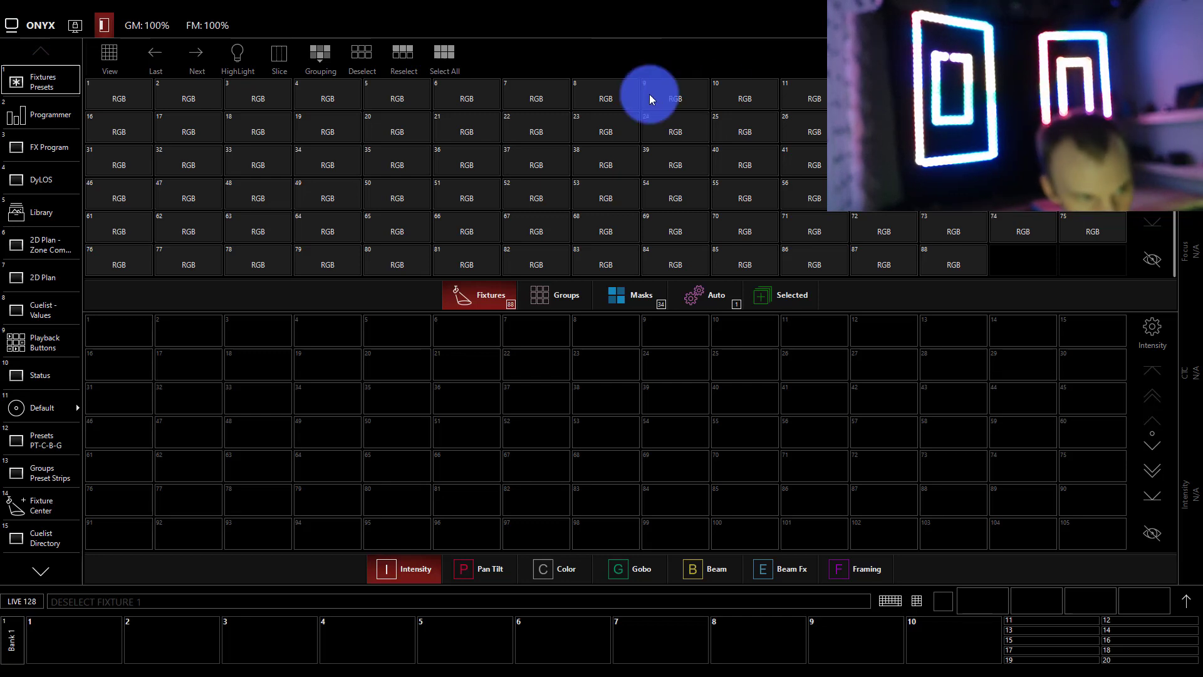
{"action": "left_click", "coordinate": [803, 210]}
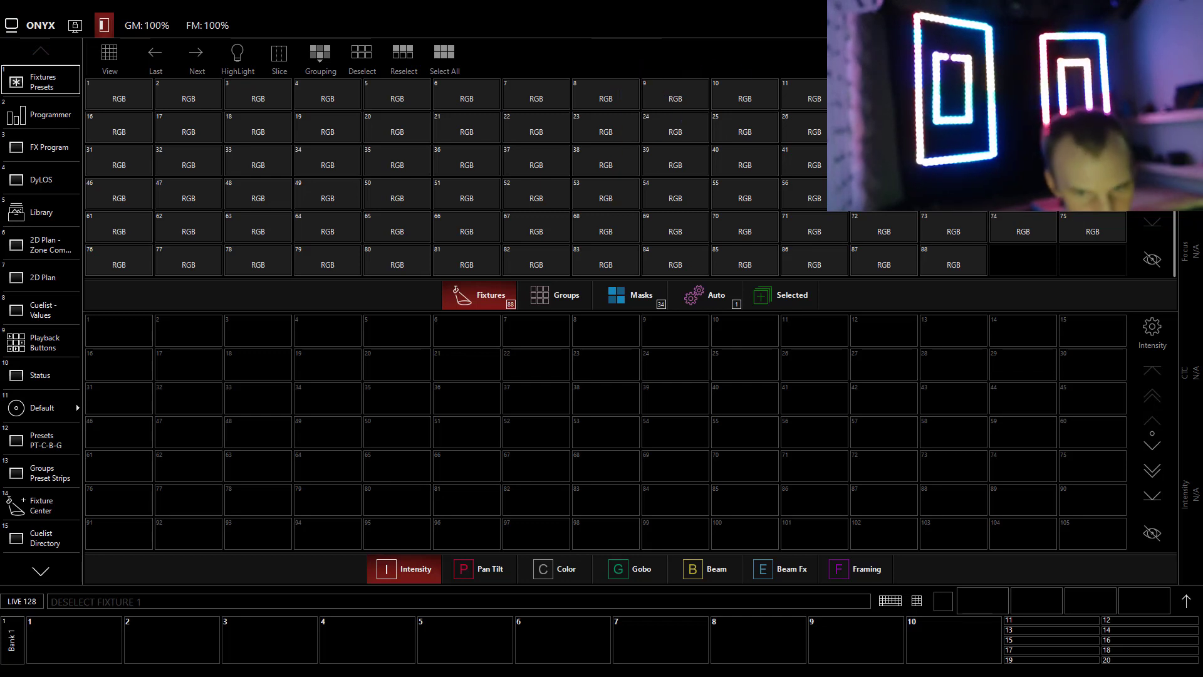
{"action": "left_click", "coordinate": [35, 31]}
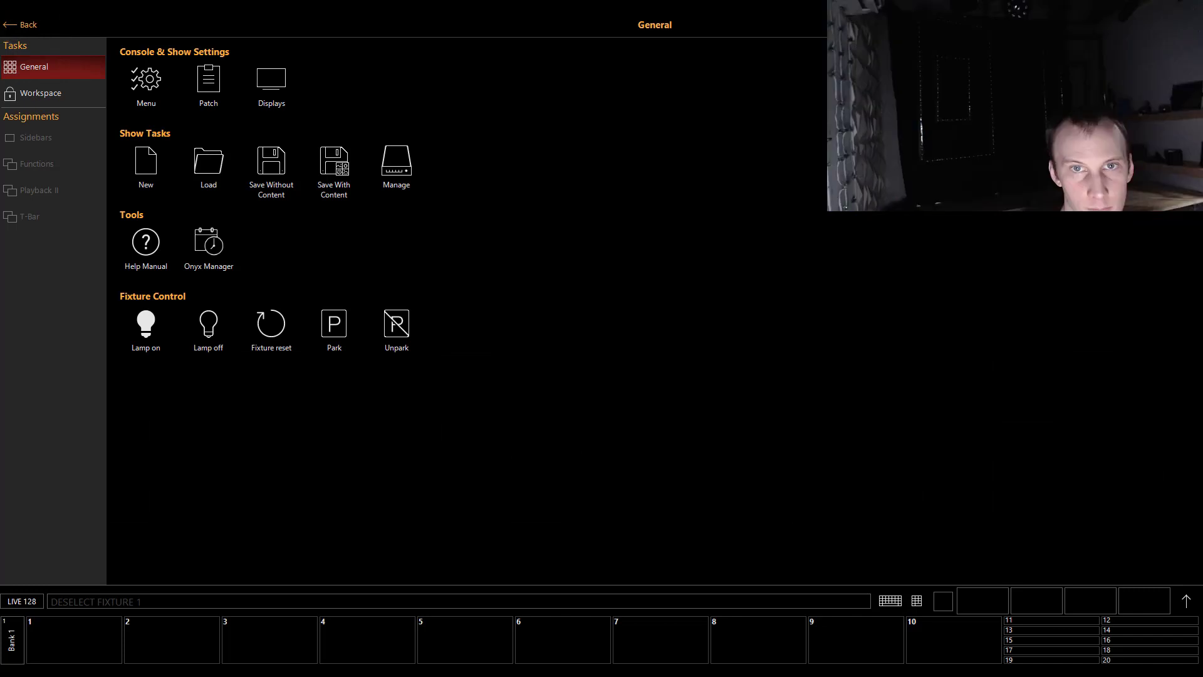
{"action": "key", "text": "Escape"}
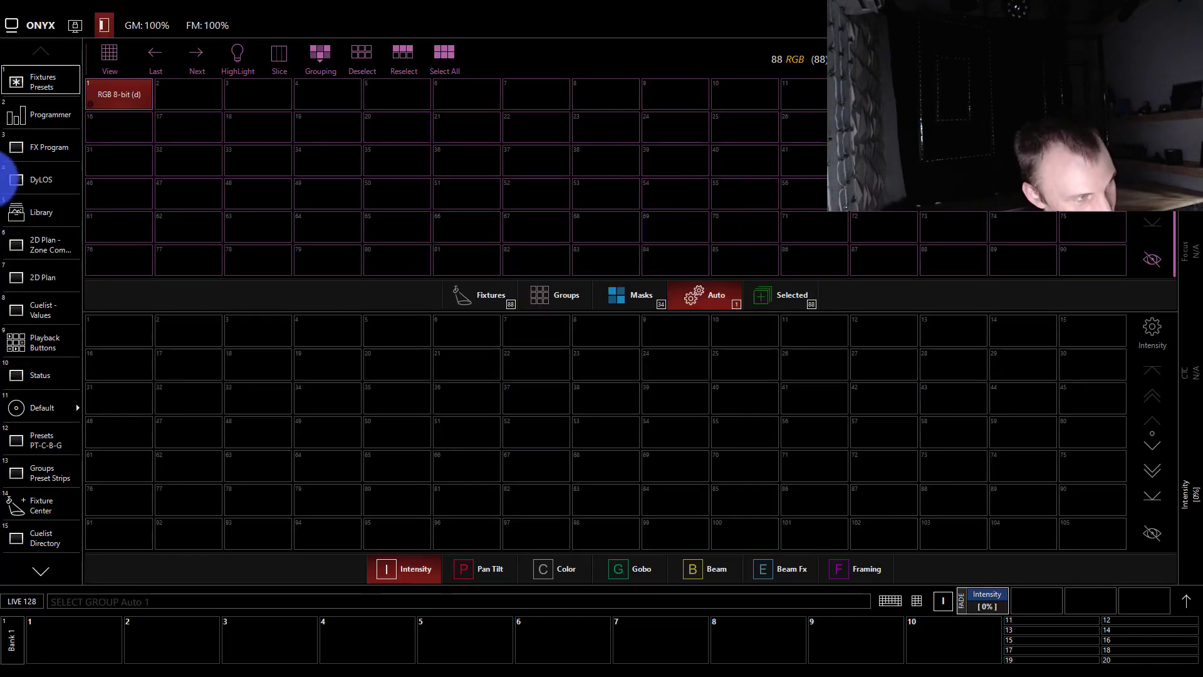
- Highlight the Auto 1 pixels on and off, deselect the group, and go to DyLOS
{"action": "left_click", "coordinate": [232, 53]}
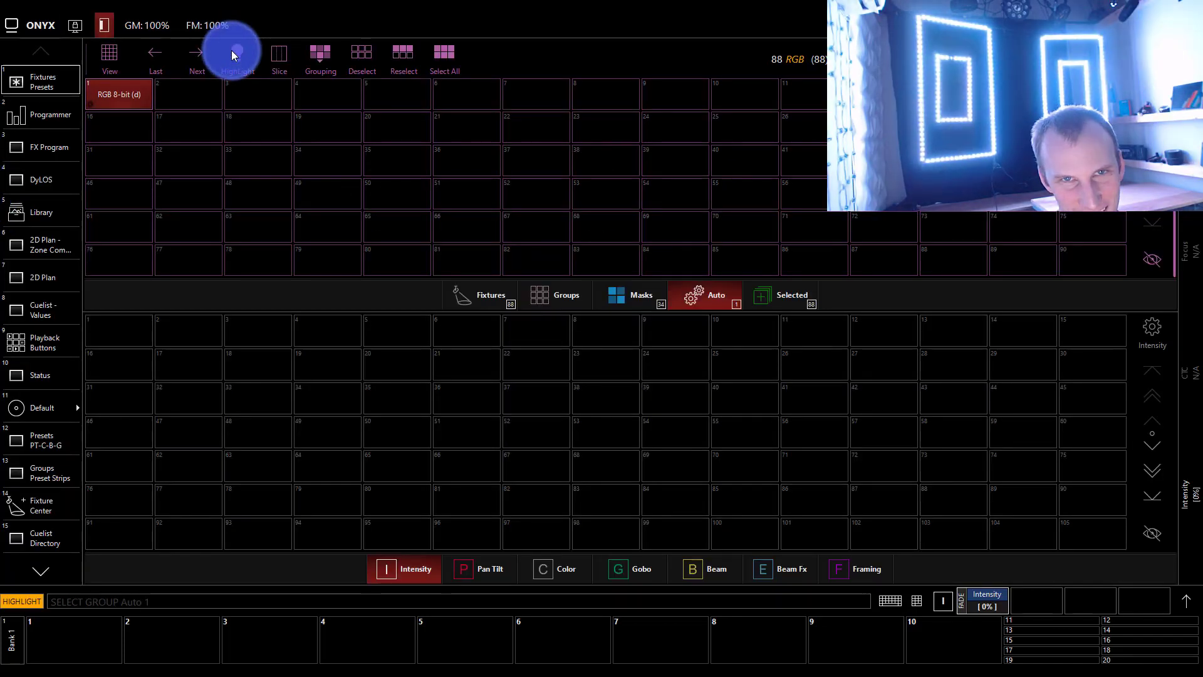
{"action": "left_click", "coordinate": [232, 54]}
{"action": "left_click", "coordinate": [108, 113]}
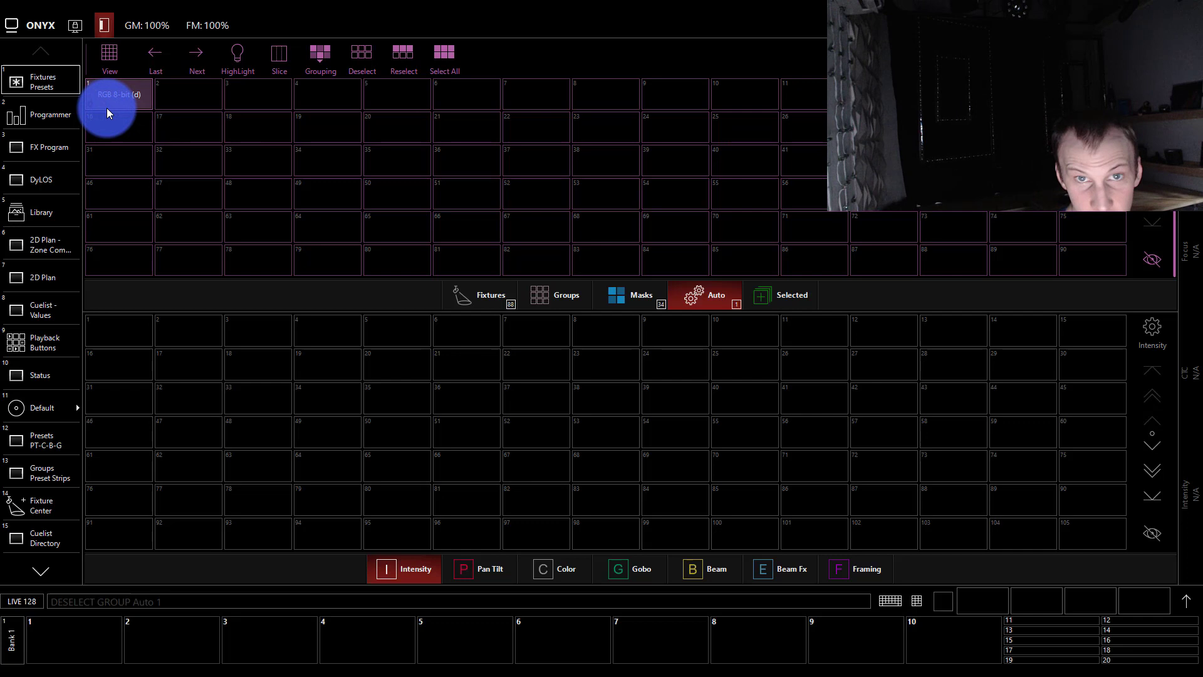
{"action": "left_click", "coordinate": [37, 195]}
{"action": "left_click", "coordinate": [52, 181]}
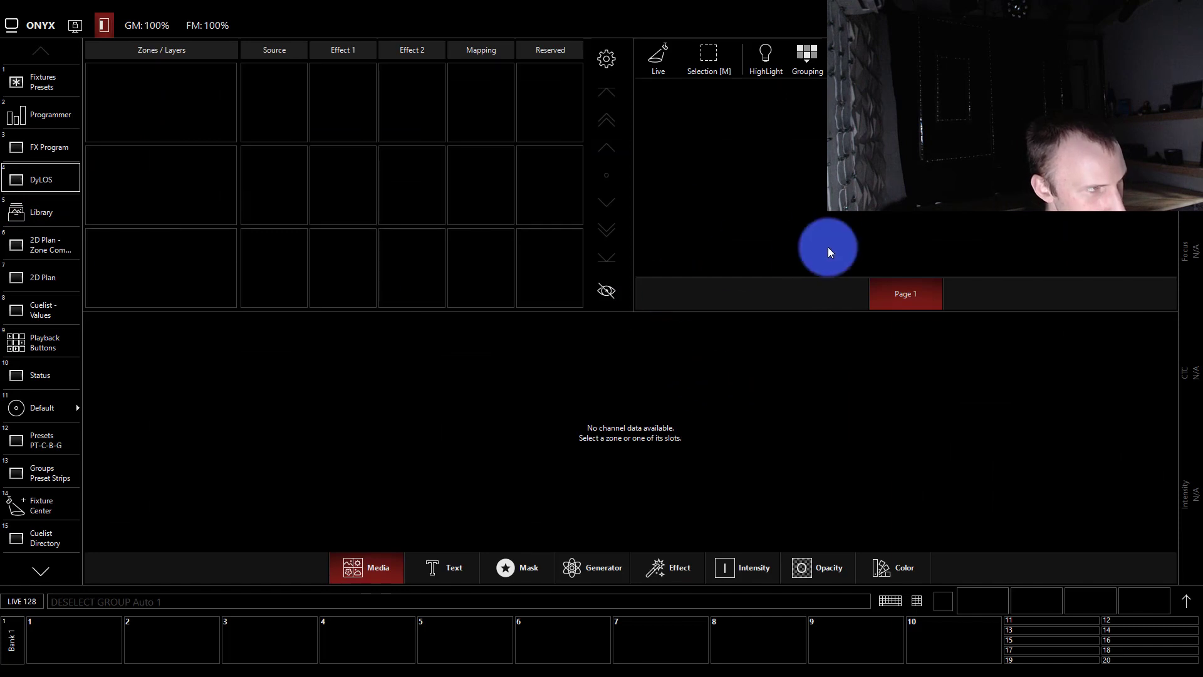
- Browse the DyLOS generator, text and effect layer options
{"action": "left_click", "coordinate": [594, 572]}
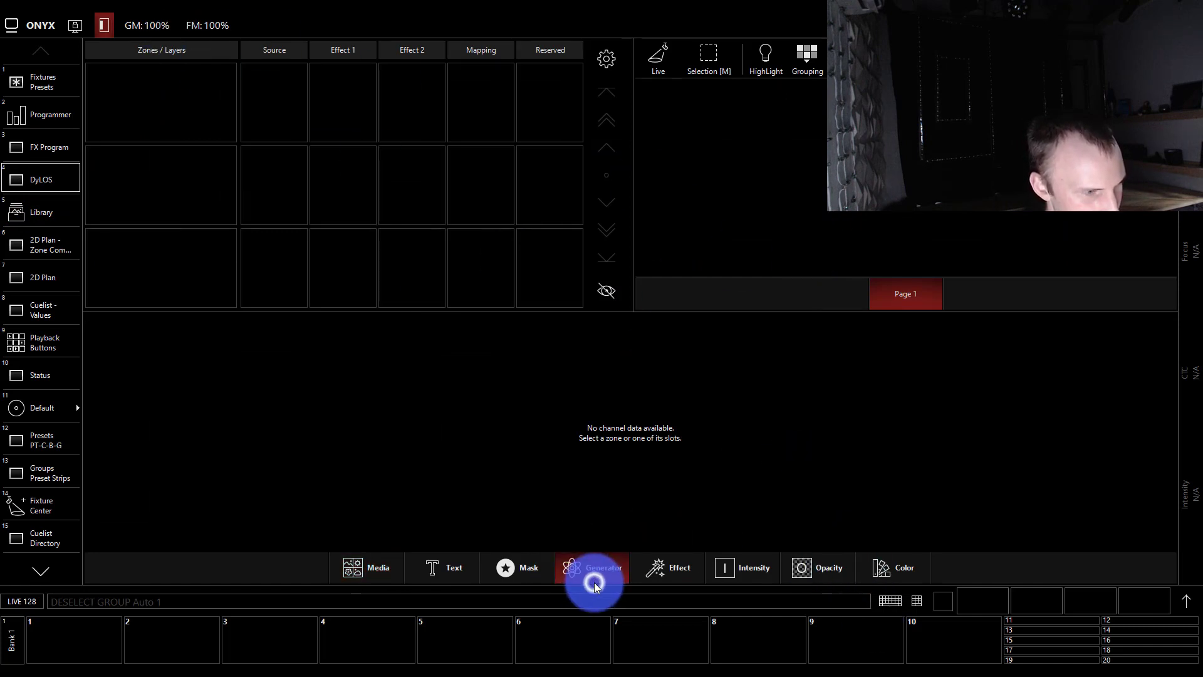
{"action": "left_click", "coordinate": [453, 570]}
{"action": "left_click", "coordinate": [671, 567]}
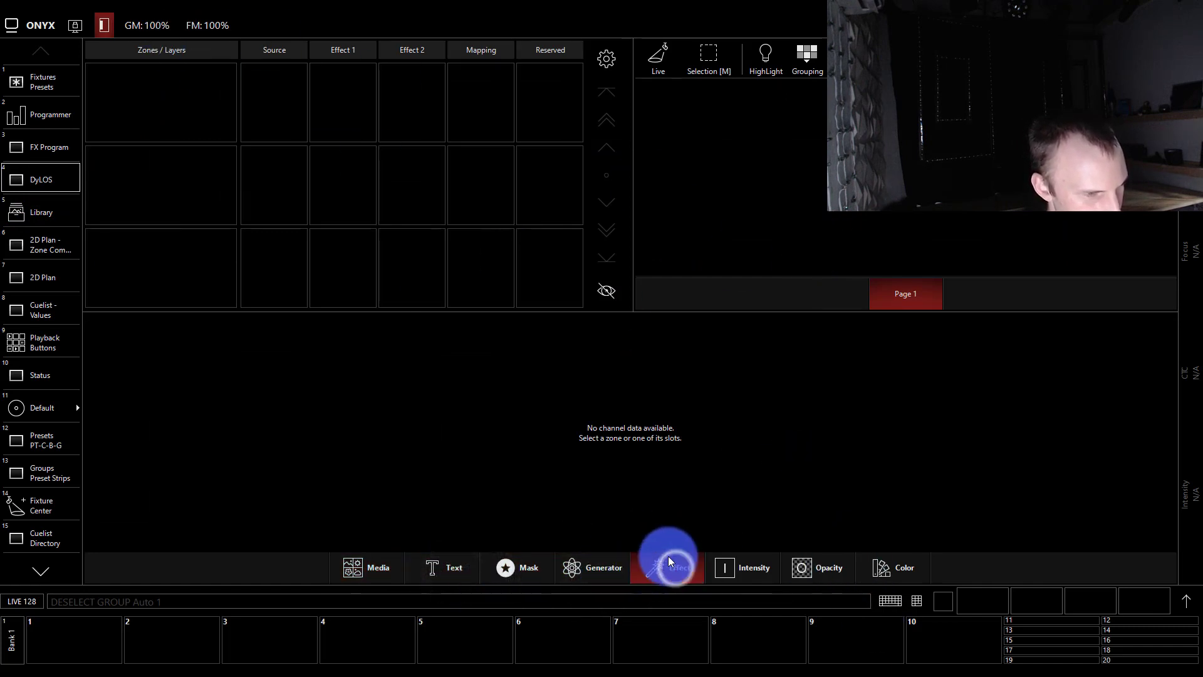
{"action": "left_click", "coordinate": [635, 416]}
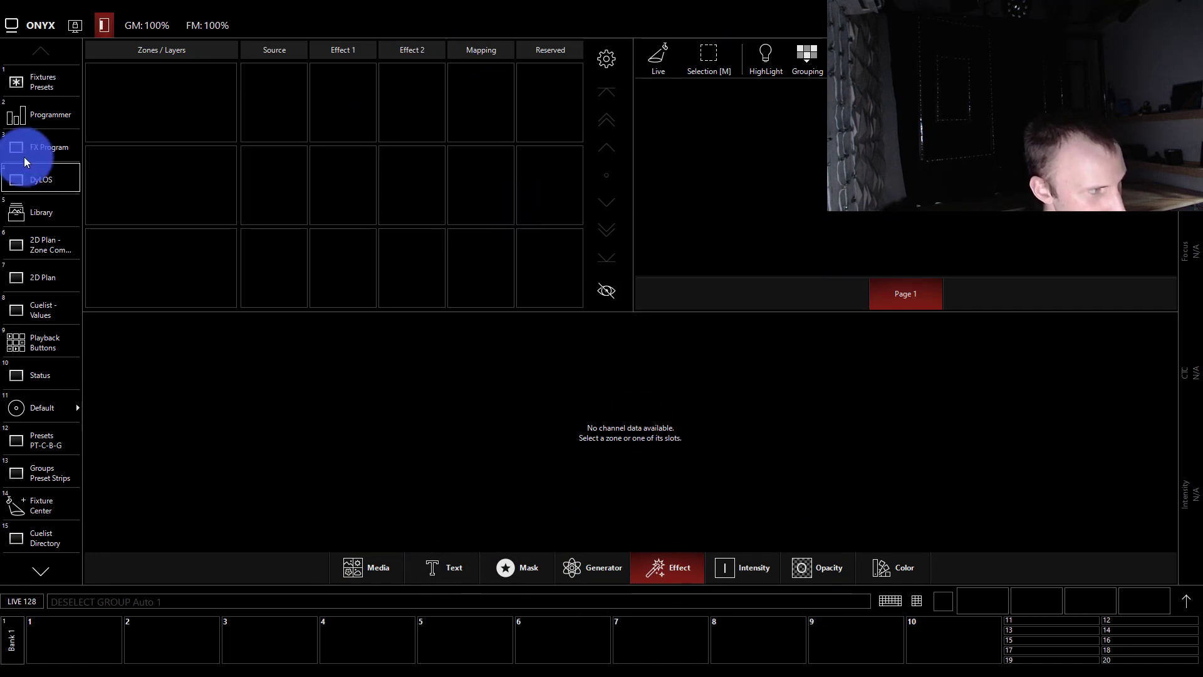
- Put the 2D Plan into edit mode with the command keypad shown
{"action": "left_click", "coordinate": [45, 274]}
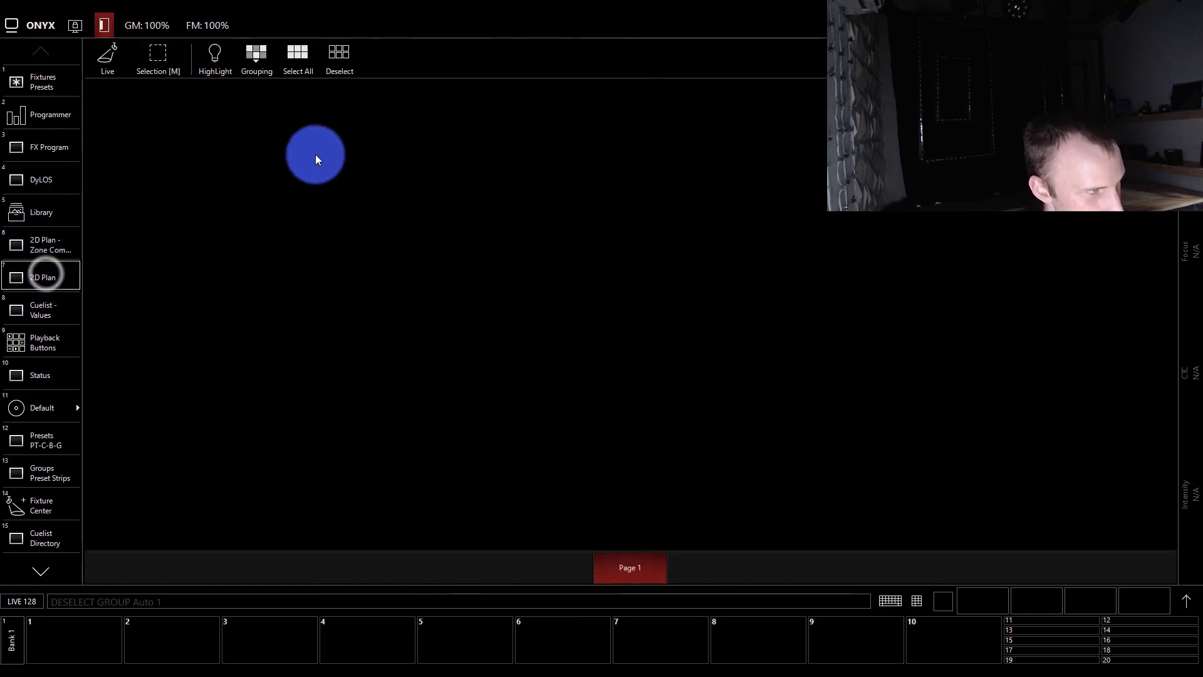
{"action": "left_click", "coordinate": [114, 57]}
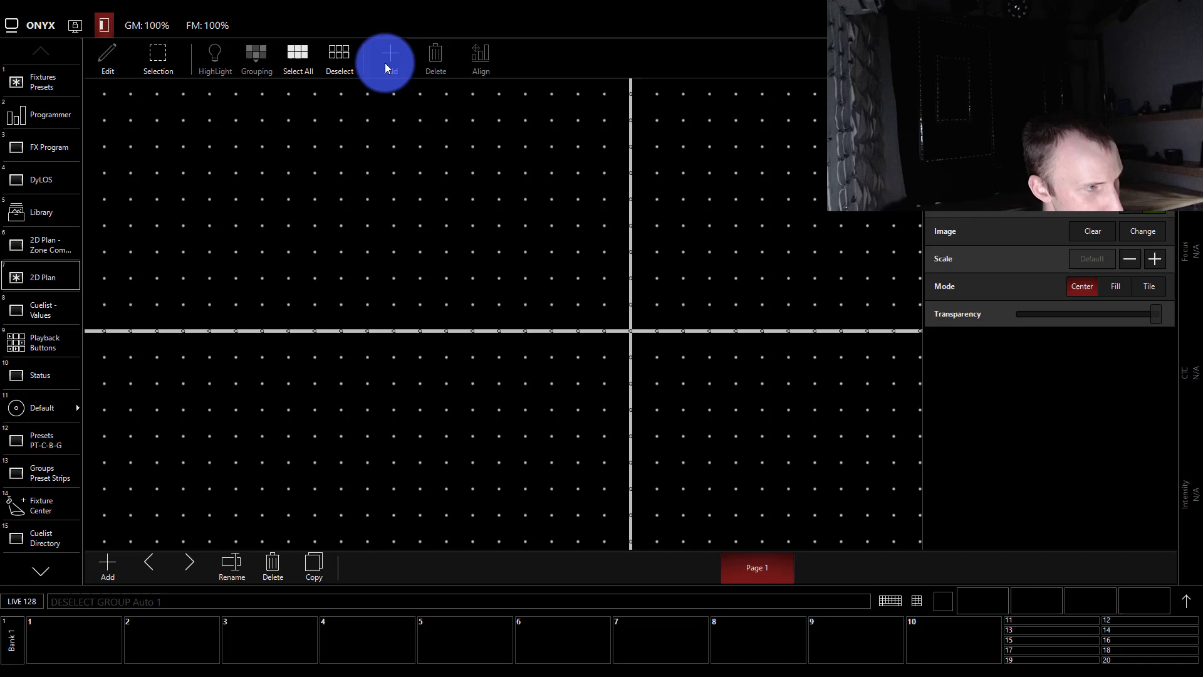
{"action": "left_click", "coordinate": [917, 600]}
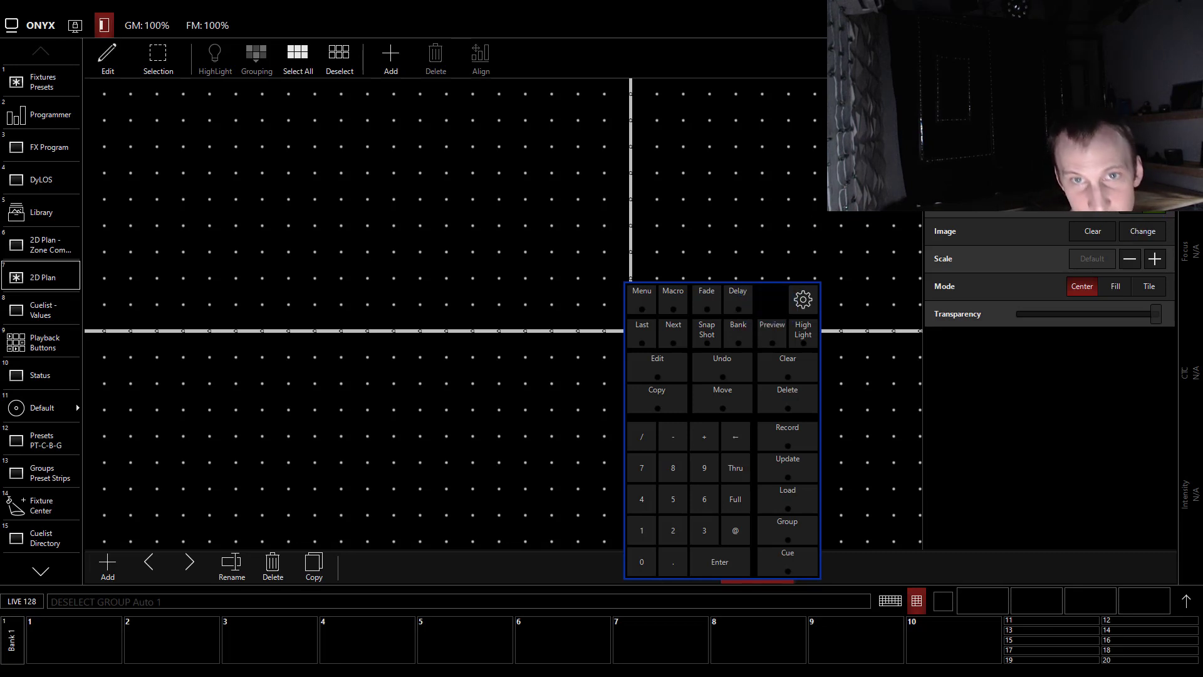
{"action": "left_click", "coordinate": [854, 321]}
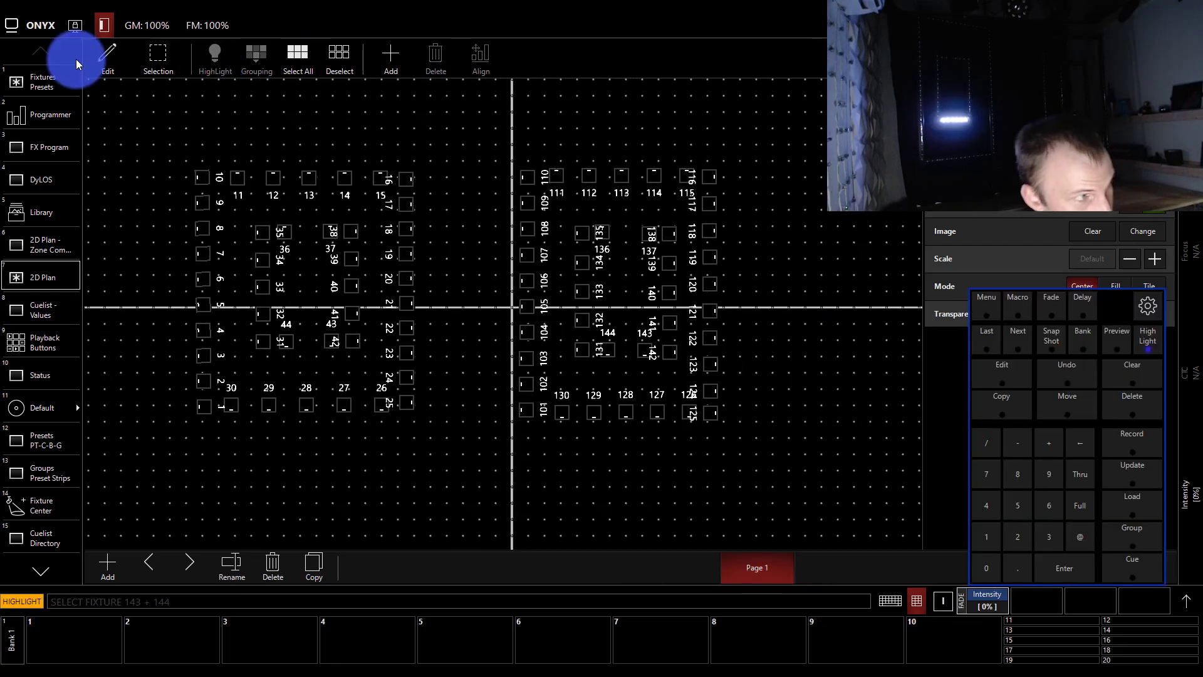
{"action": "left_click", "coordinate": [107, 60]}
{"action": "left_click", "coordinate": [107, 60]}
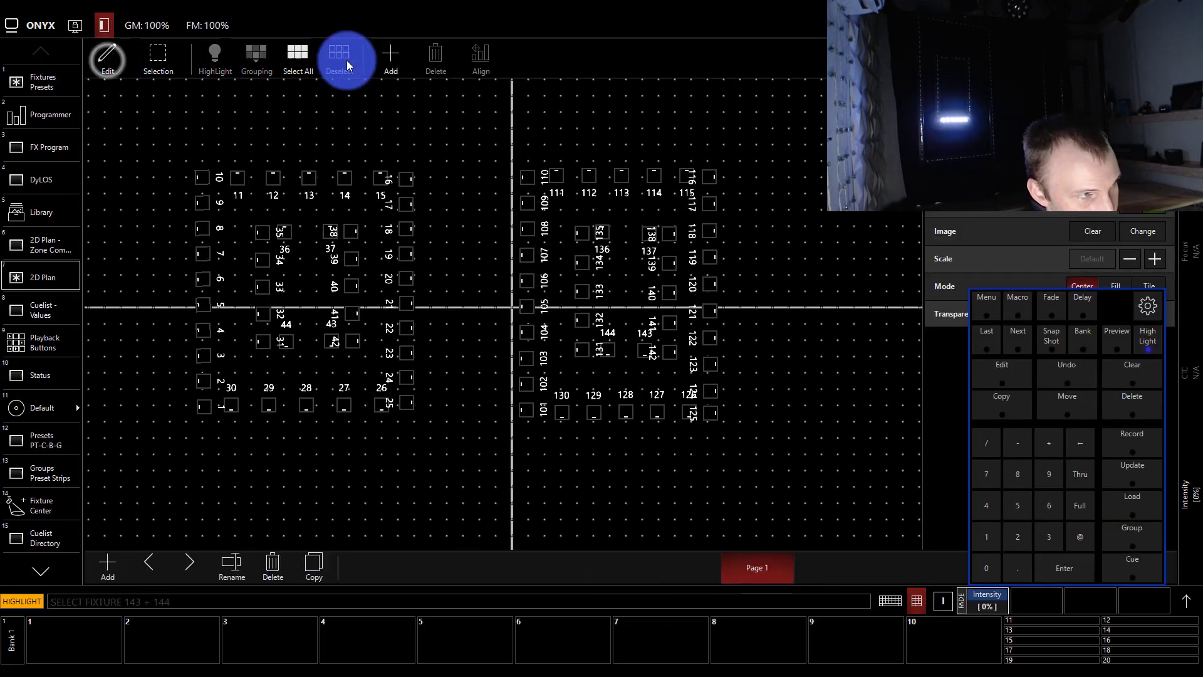
- Enable DyLOS support in the zone fixture add options on the 2D plan
{"action": "left_click", "coordinate": [375, 59]}
{"action": "left_click", "coordinate": [336, 123]}
{"action": "left_click", "coordinate": [392, 122]}
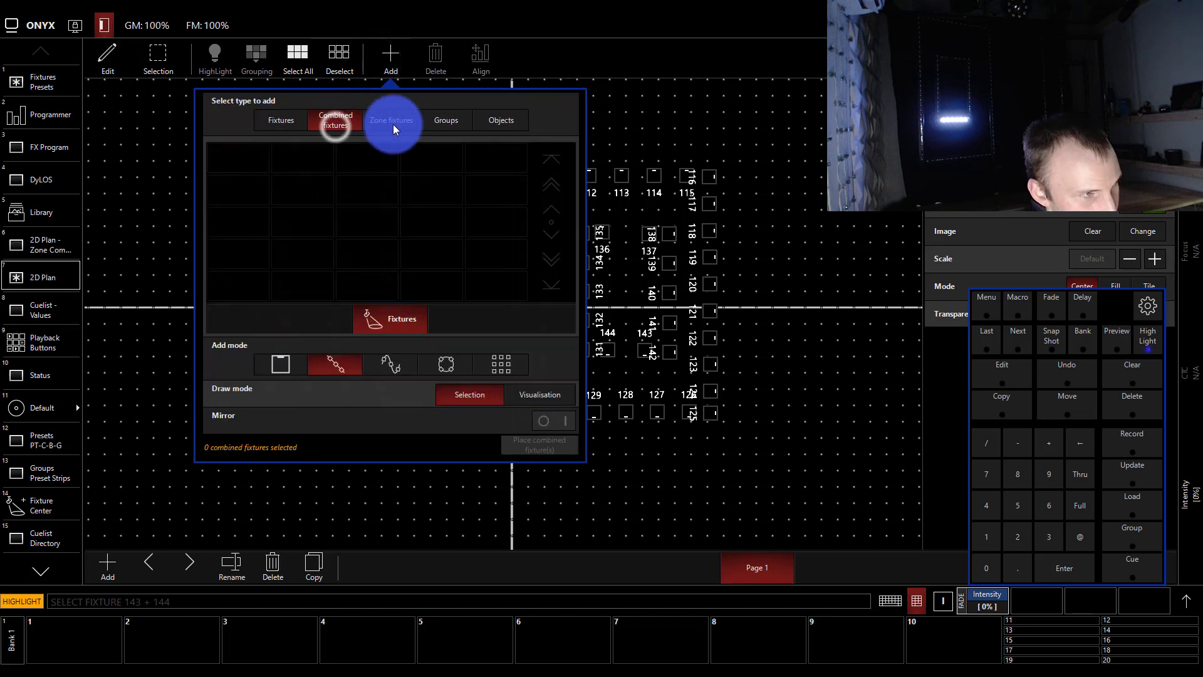
{"action": "left_click", "coordinate": [401, 168]}
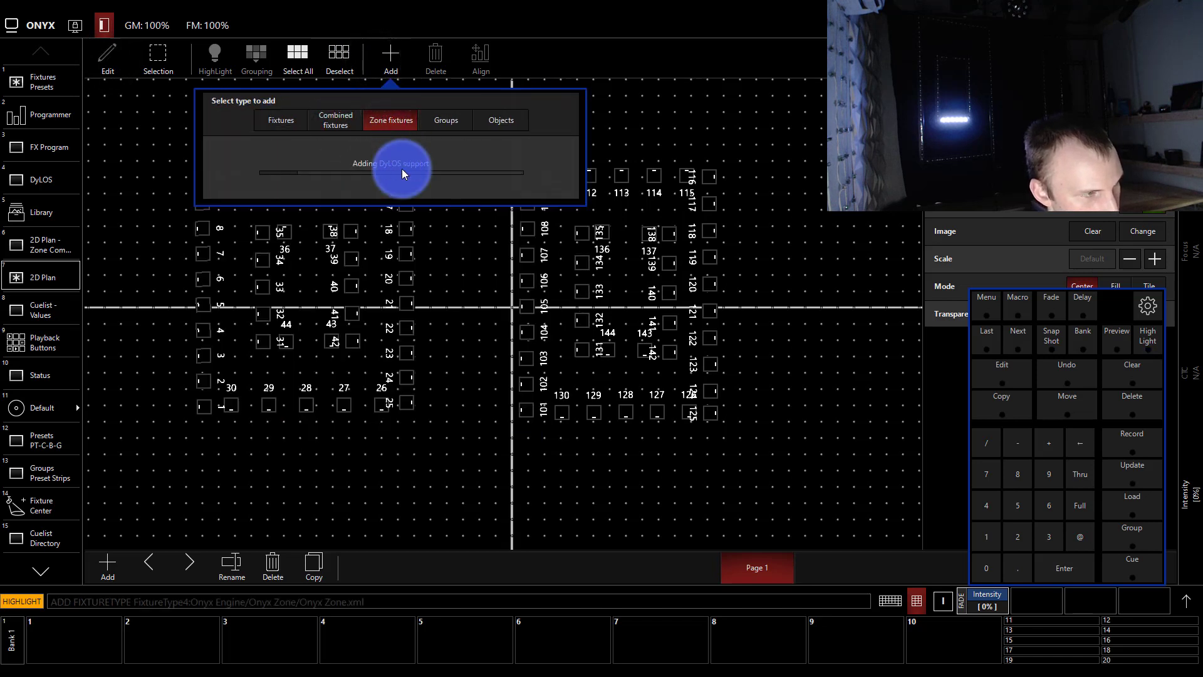
- Draw new zone fixture 145 as a rectangle spanning both pixel boxes and leave Edit mode
{"action": "left_click", "coordinate": [389, 69]}
{"action": "left_click", "coordinate": [499, 188]}
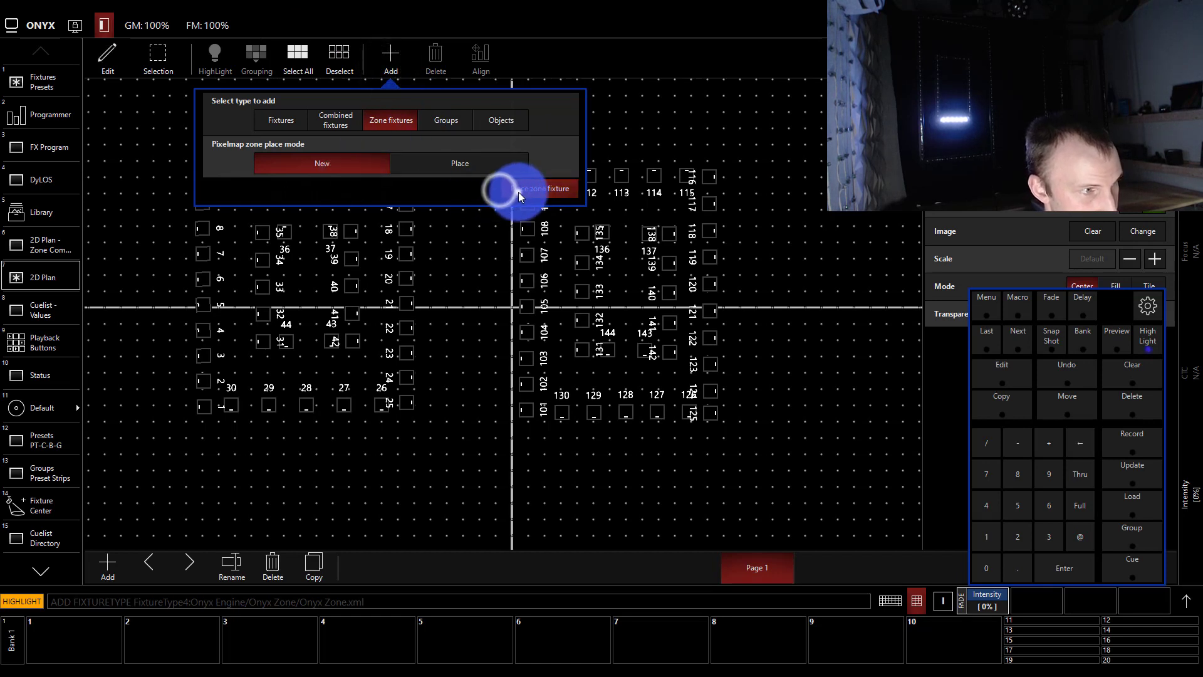
{"action": "mouse_move", "coordinate": [143, 139]}
{"action": "left_mouse_down"}
{"action": "mouse_move", "coordinate": [801, 457]}
{"action": "mouse_move", "coordinate": [795, 446]}
{"action": "left_mouse_up"}
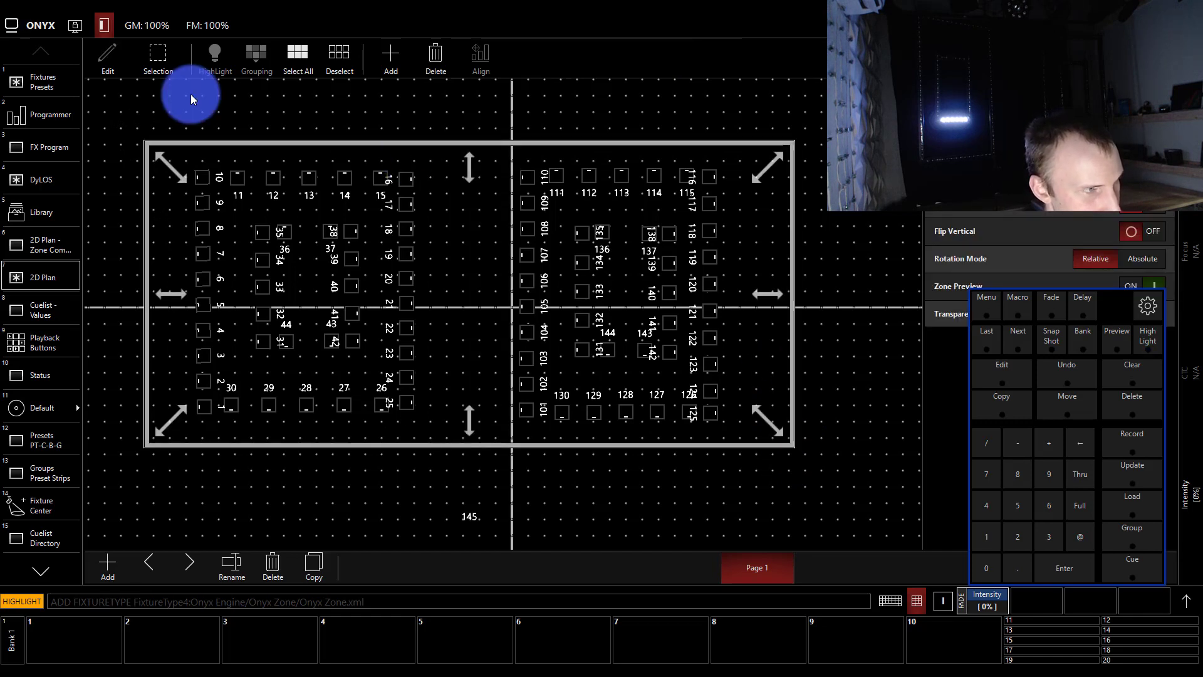
{"action": "left_click", "coordinate": [107, 71]}
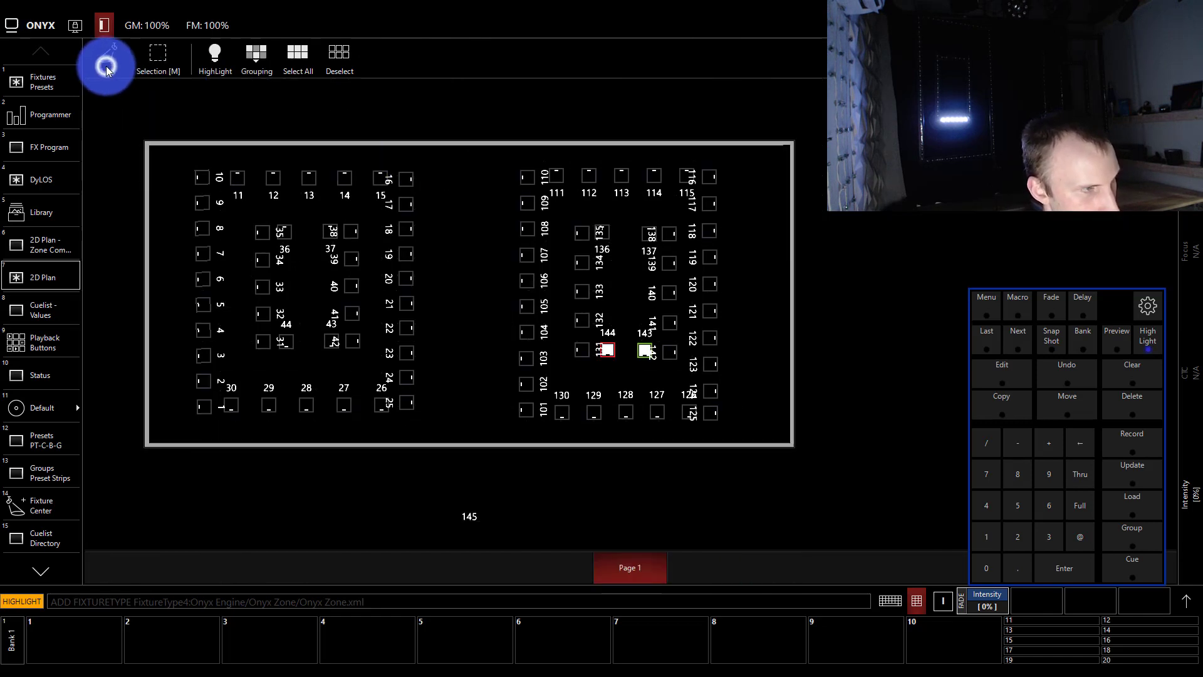
- In DyLOS, set zone 145's source to the yellow zigzag clip 8-008 from Yellow Amber
{"action": "left_click", "coordinate": [38, 188]}
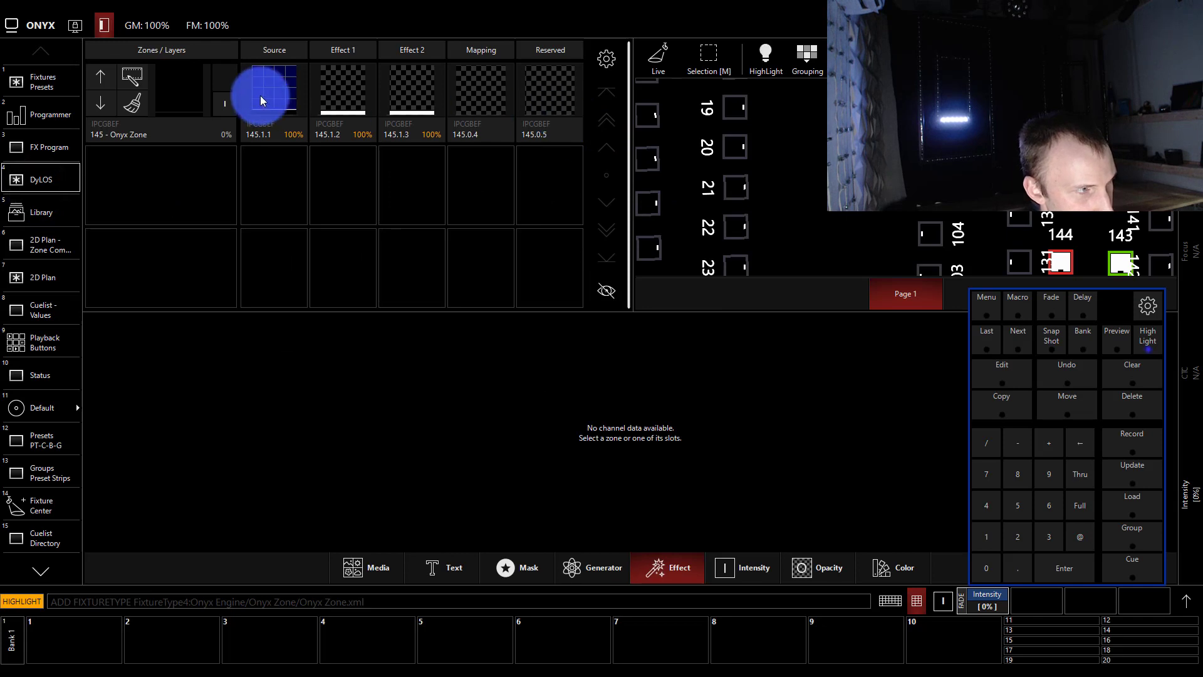
{"action": "left_click", "coordinate": [220, 94]}
{"action": "left_click", "coordinate": [106, 83]}
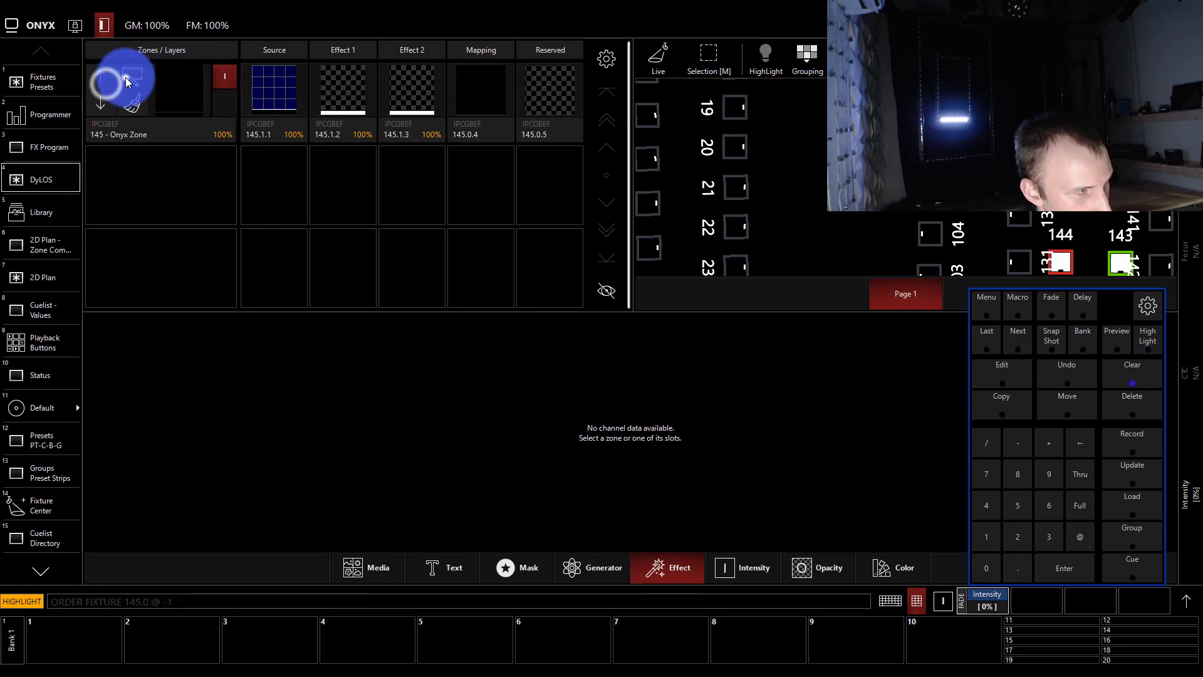
{"action": "left_click", "coordinate": [371, 188]}
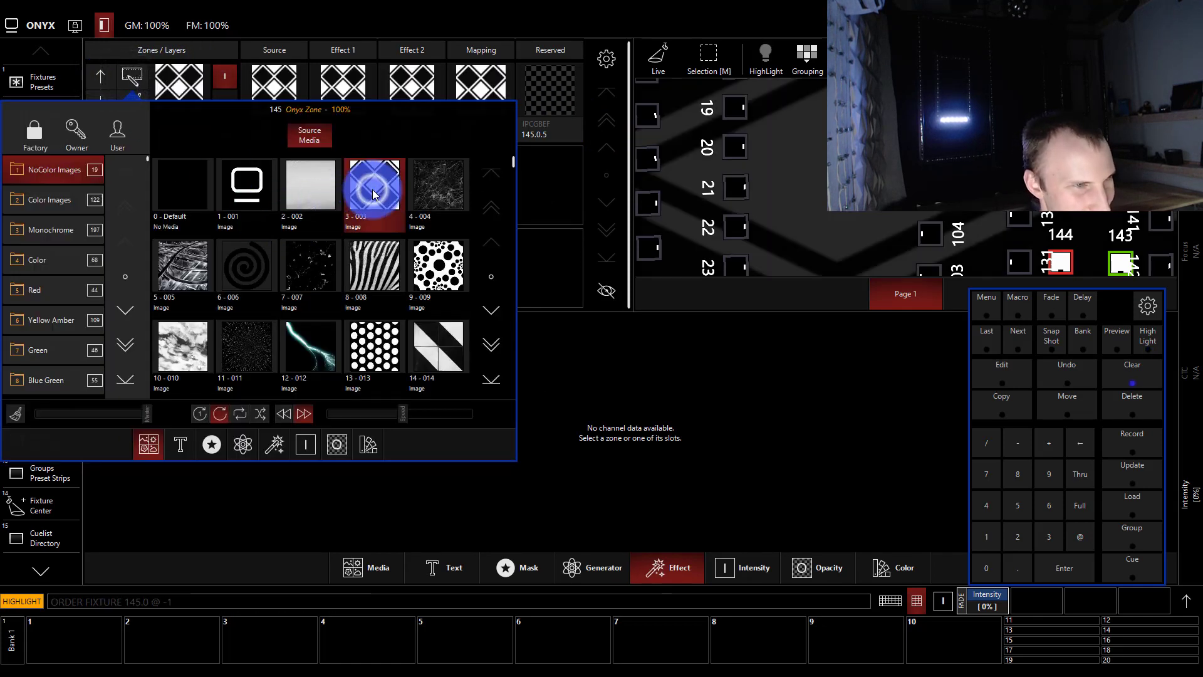
{"action": "left_click", "coordinate": [291, 195]}
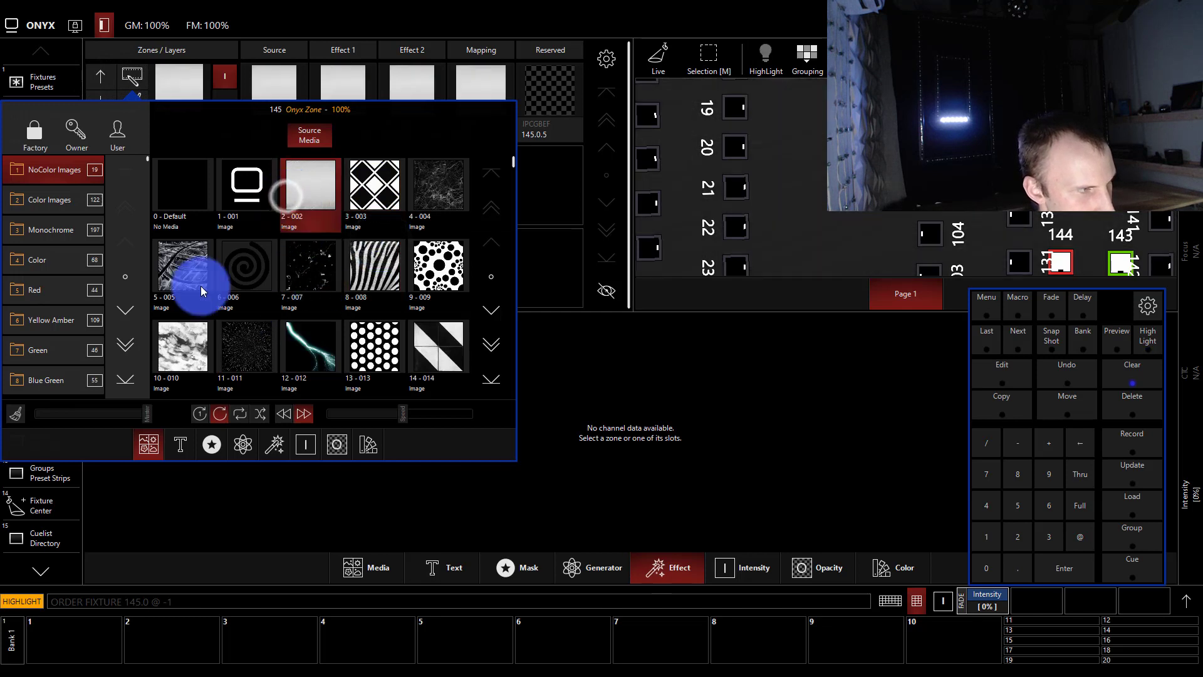
{"action": "left_click", "coordinate": [50, 198]}
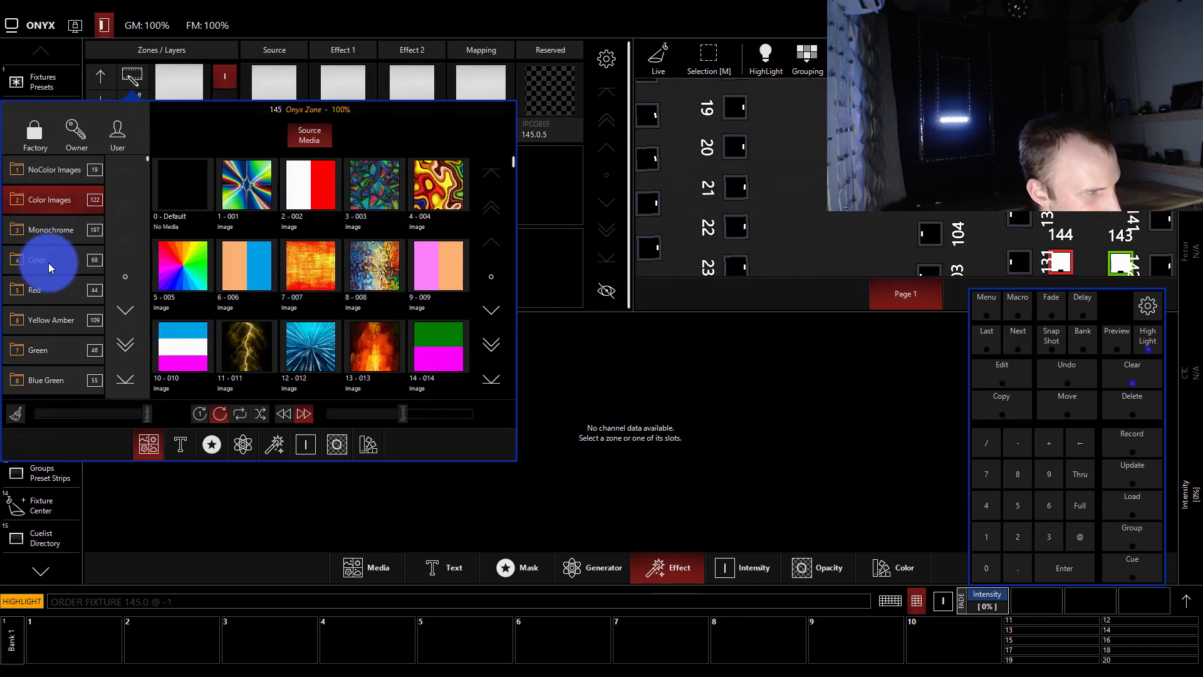
{"action": "left_click", "coordinate": [63, 321]}
{"action": "left_click", "coordinate": [244, 276]}
{"action": "left_click", "coordinate": [398, 278]}
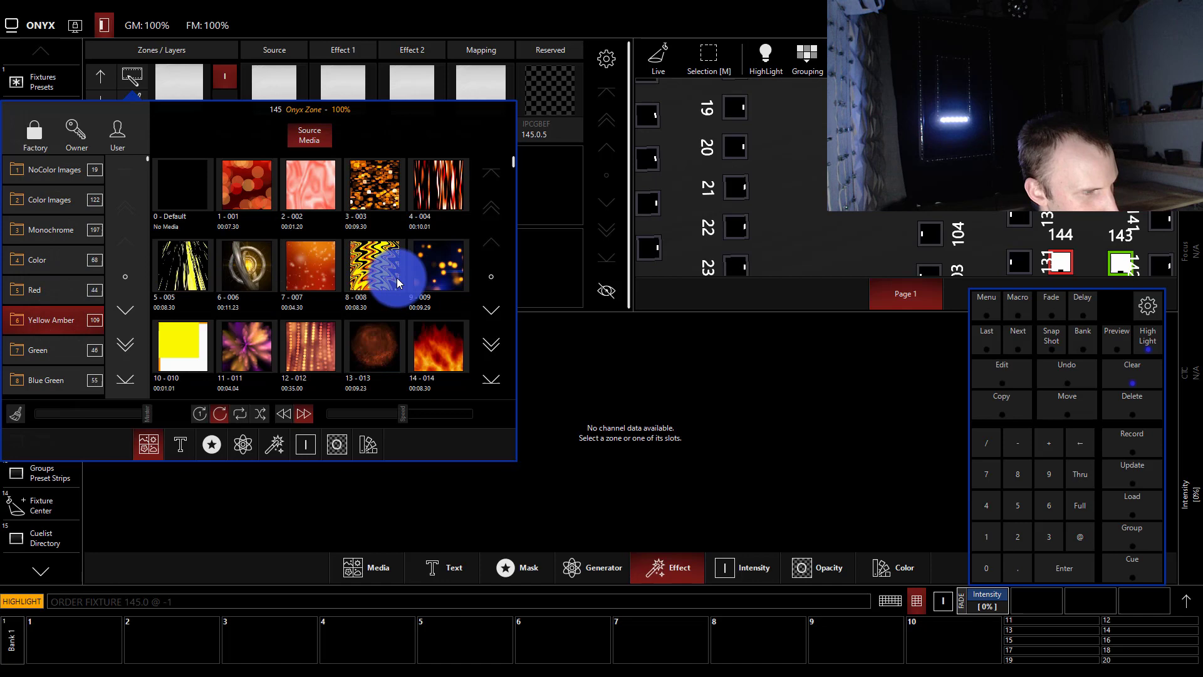
{"action": "left_click", "coordinate": [720, 359]}
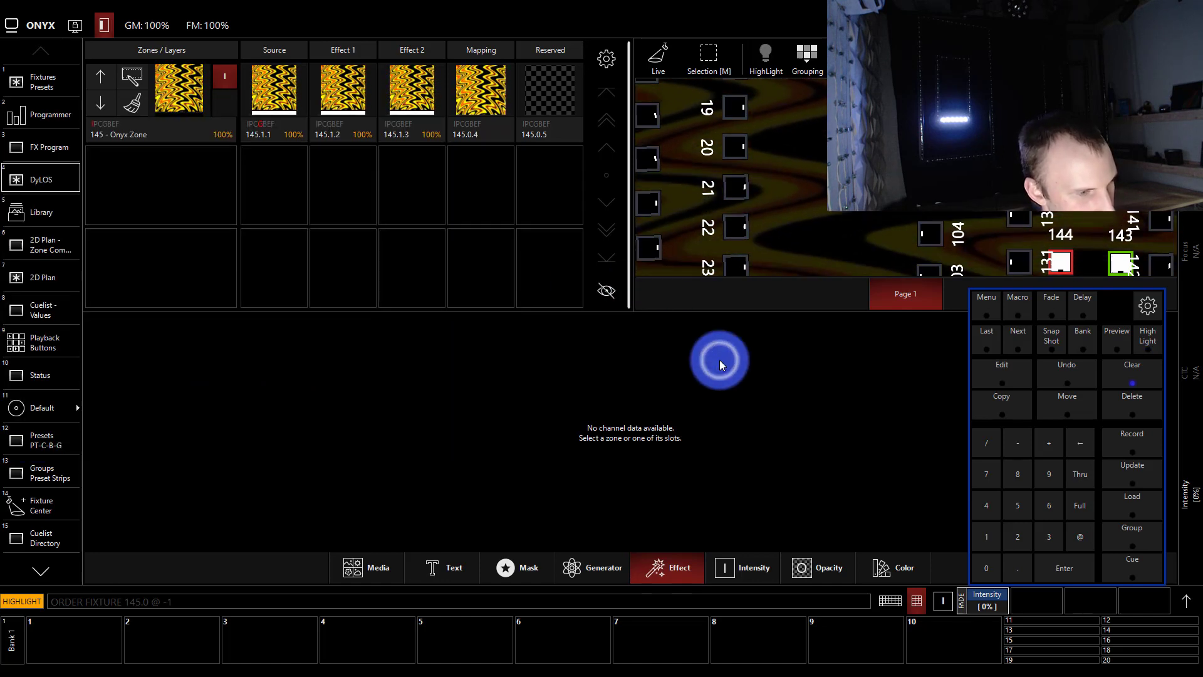
{"action": "left_click", "coordinate": [78, 198]}
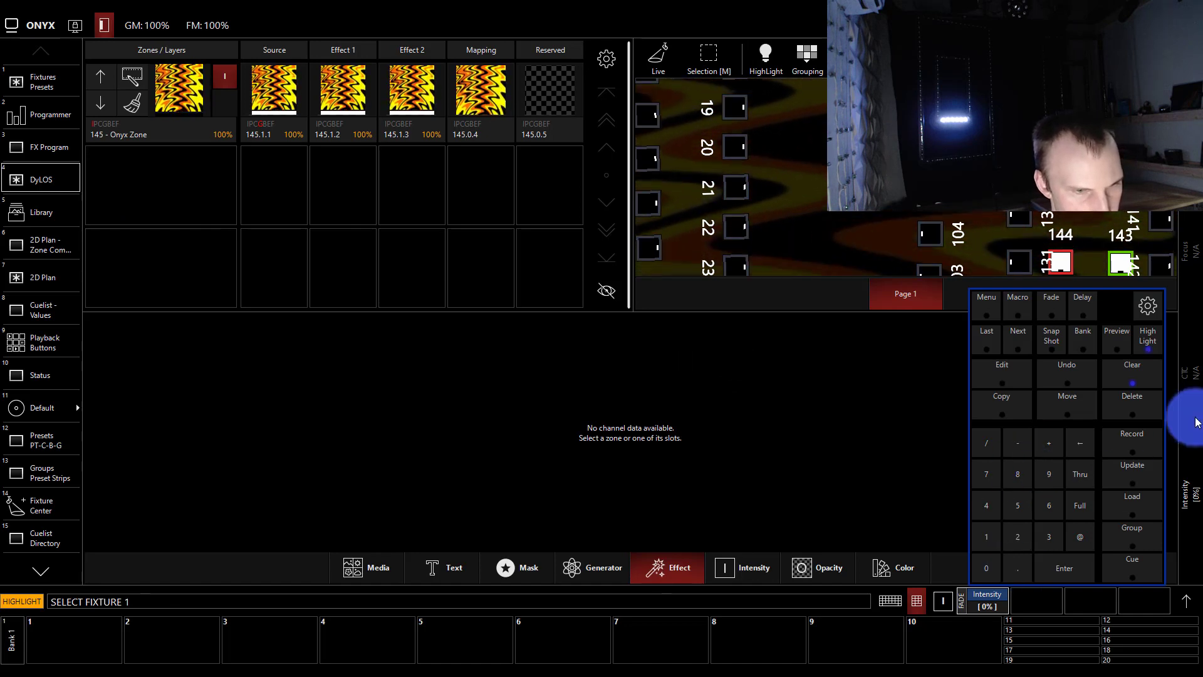
- Select fixtures 1 Thru the last, turn HighLight off, and bring them to Full
{"action": "left_click", "coordinate": [1070, 478]}
{"action": "left_click", "coordinate": [1070, 478]}
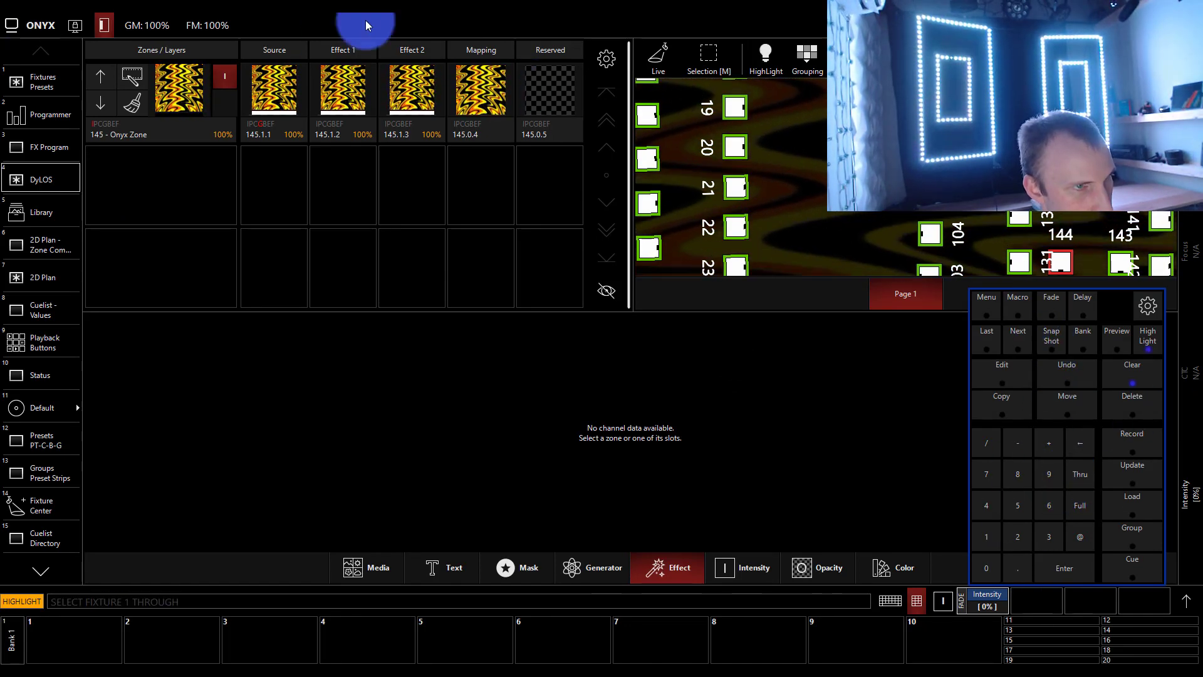
{"action": "left_click", "coordinate": [759, 51]}
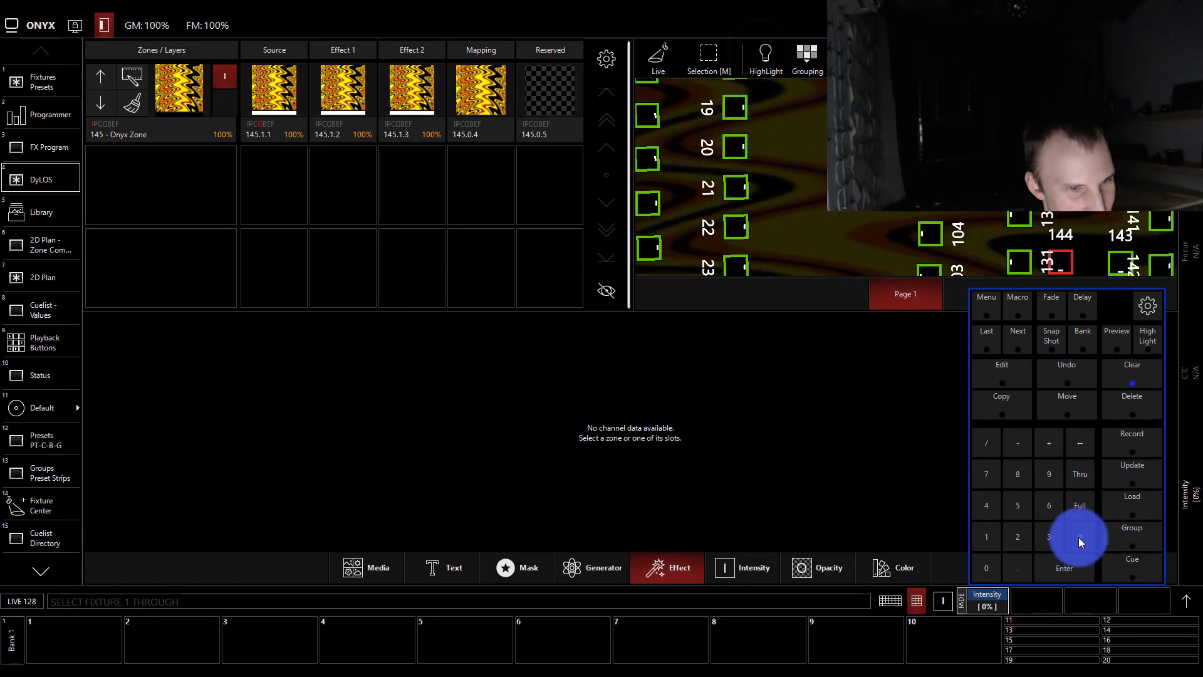
{"action": "left_click", "coordinate": [1077, 510]}
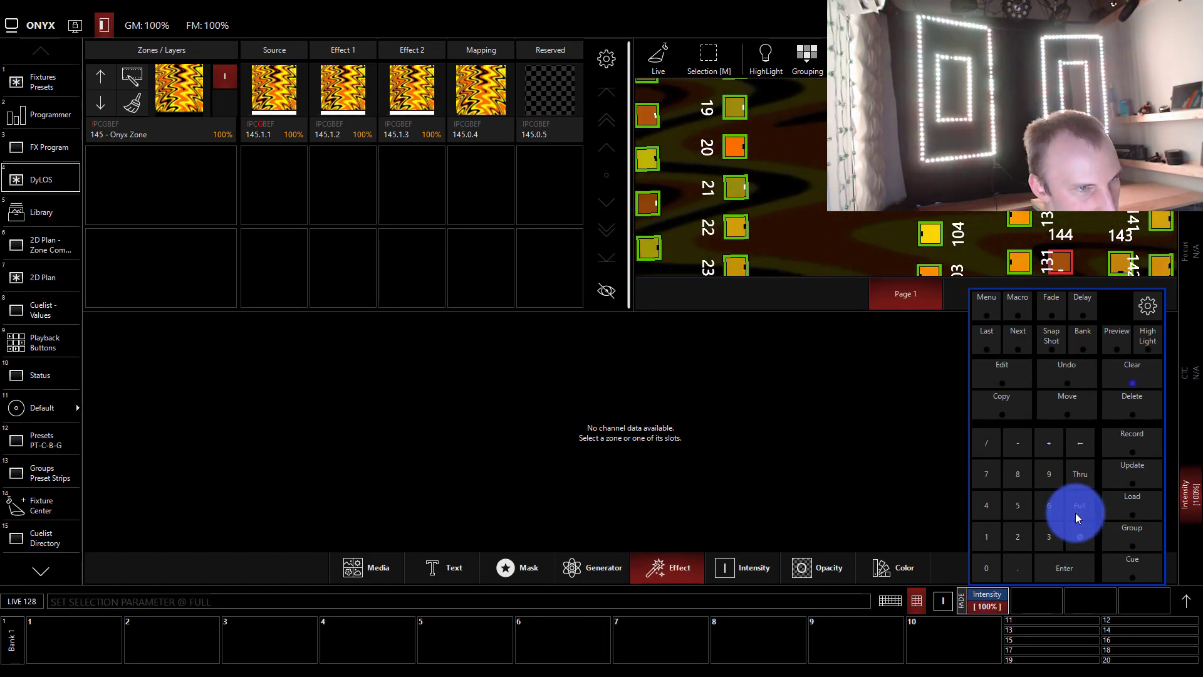
- Dim the selected fixtures to 50%, then down to 25% intensity
{"action": "left_click", "coordinate": [876, 246]}
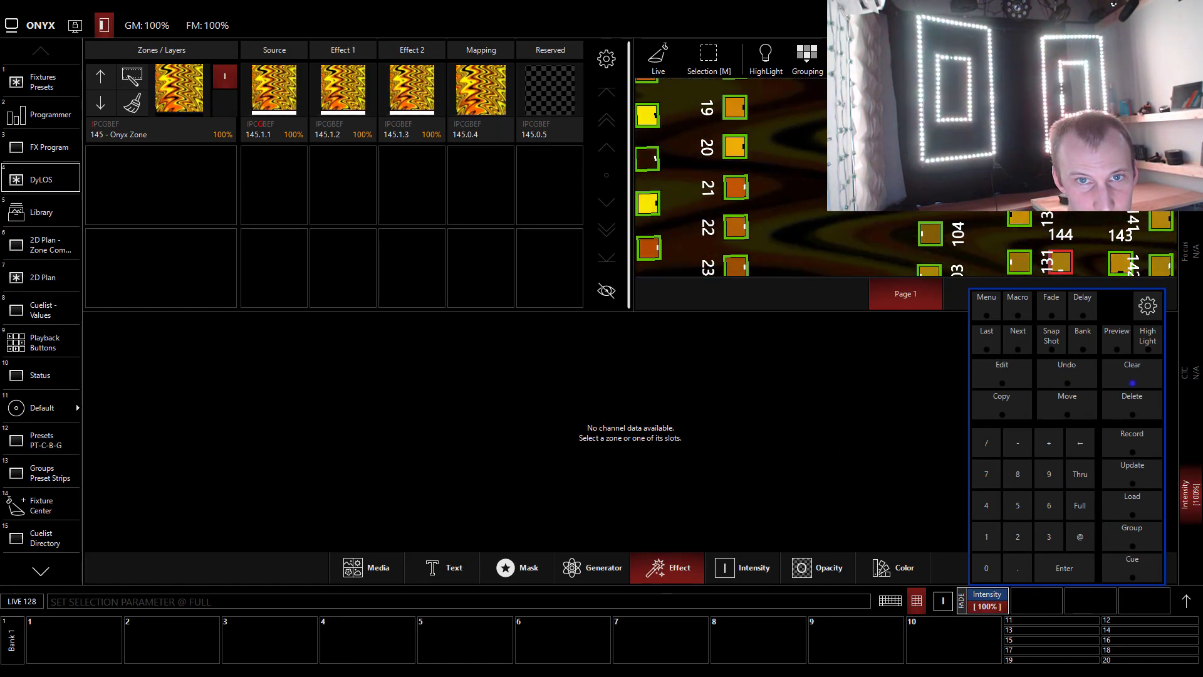
{"action": "left_click", "coordinate": [1081, 532]}
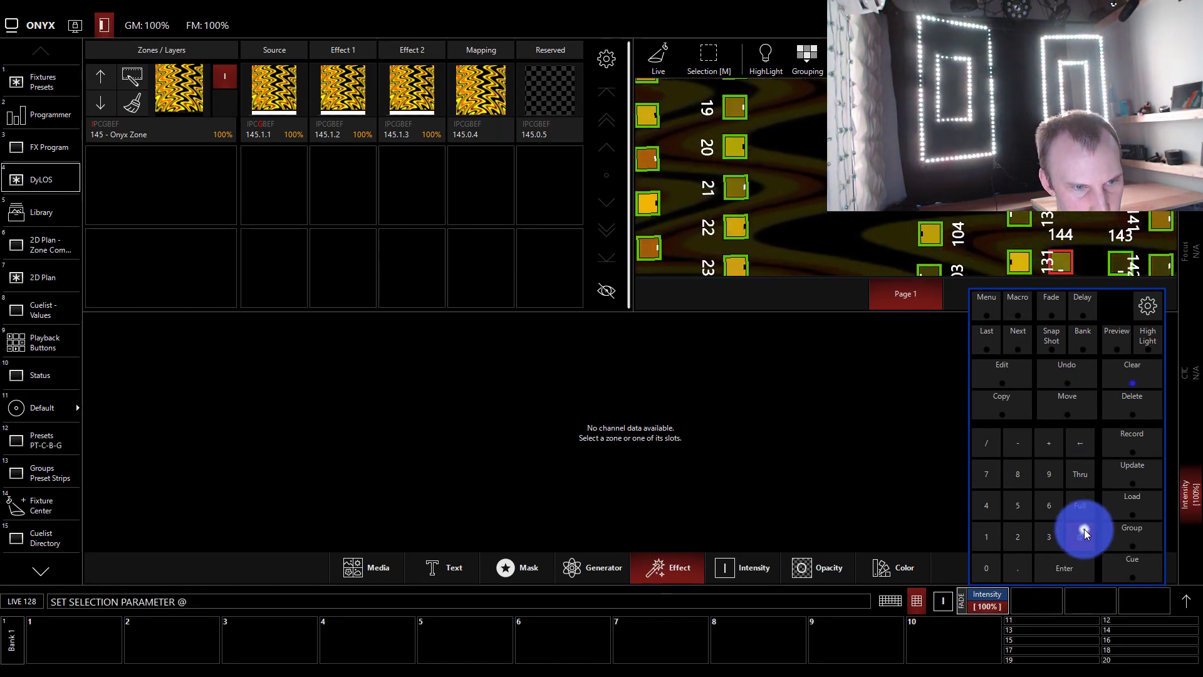
{"action": "left_click", "coordinate": [1015, 507]}
{"action": "left_click", "coordinate": [986, 567]}
{"action": "left_click", "coordinate": [1059, 568]}
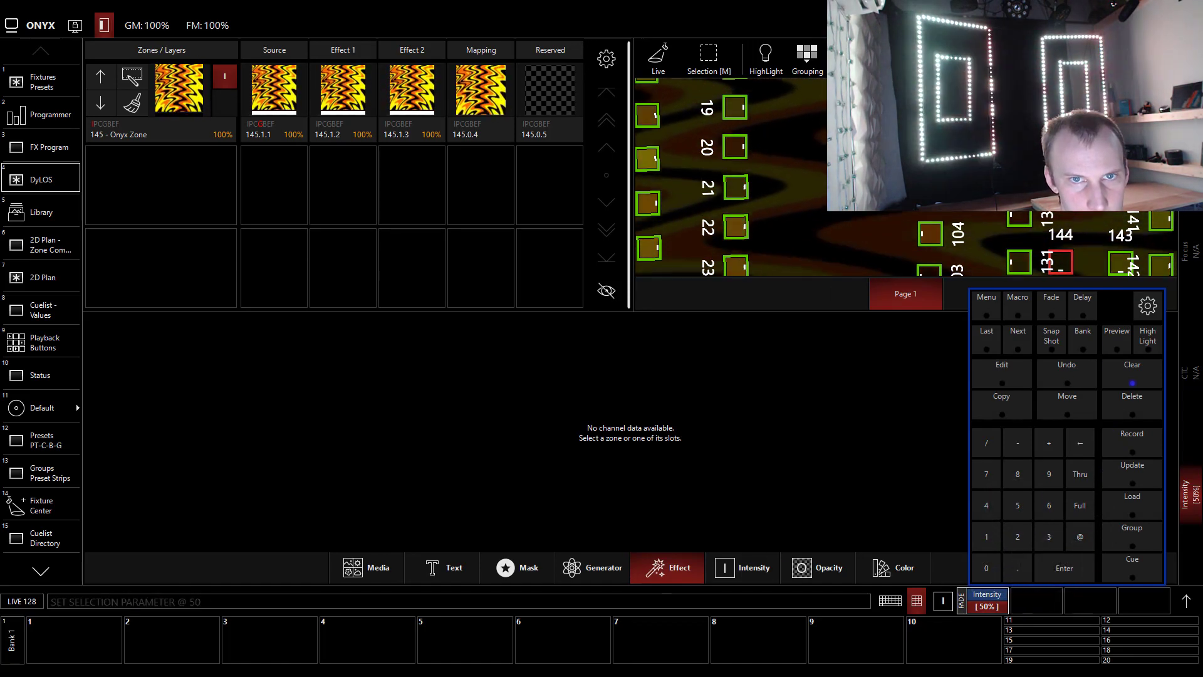
{"action": "left_click", "coordinate": [1079, 536]}
{"action": "left_click", "coordinate": [1017, 536]}
{"action": "left_click", "coordinate": [1017, 505]}
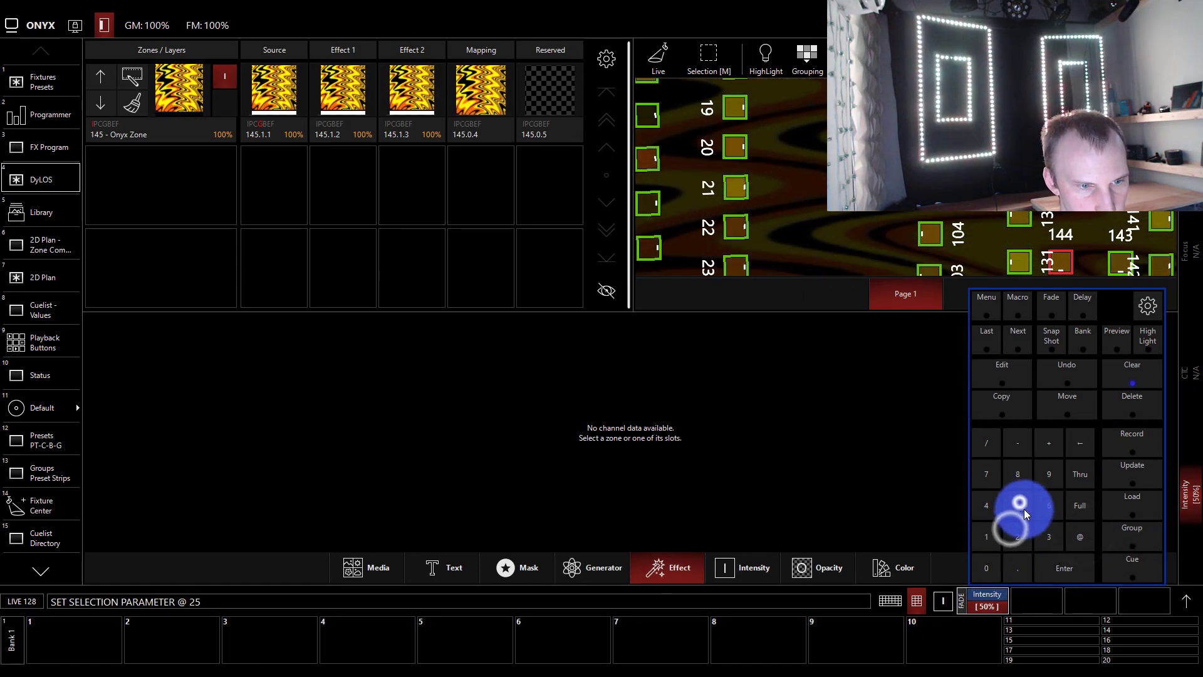
{"action": "left_click", "coordinate": [1068, 567]}
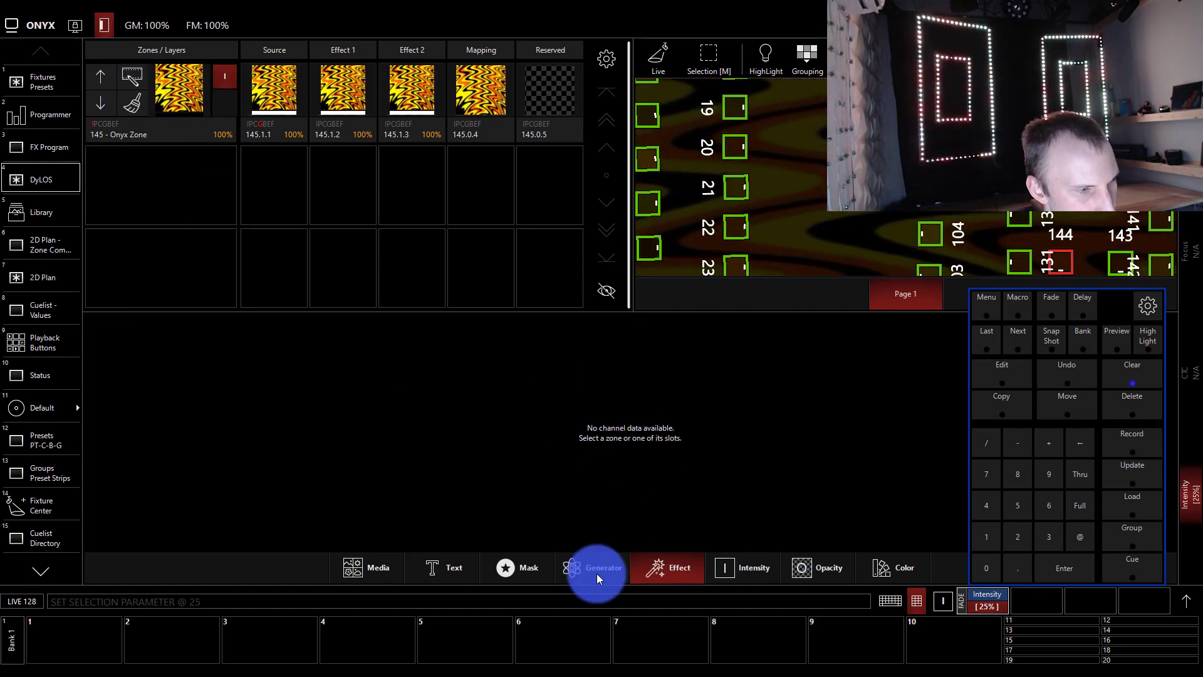
- On the Onyx Zone layer's Mask settings, trial Color Images masks 26-026, 2-002 and 1-001
{"action": "left_click", "coordinate": [508, 570]}
{"action": "left_click", "coordinate": [197, 133]}
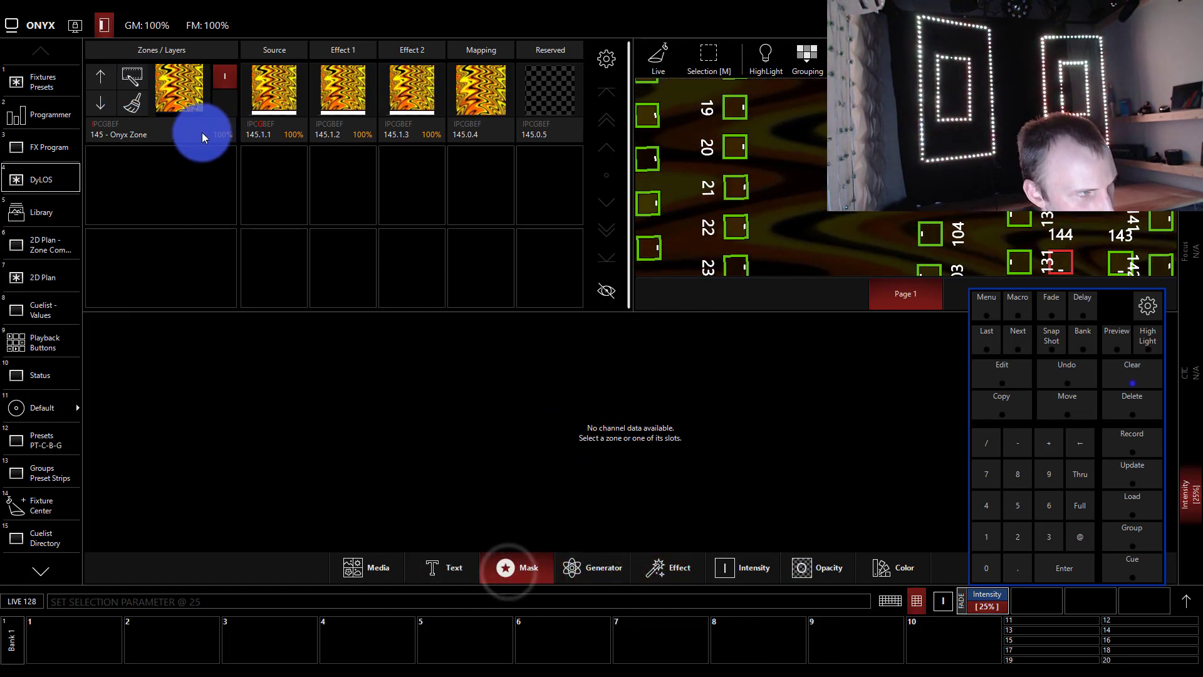
{"action": "left_click", "coordinate": [598, 567]}
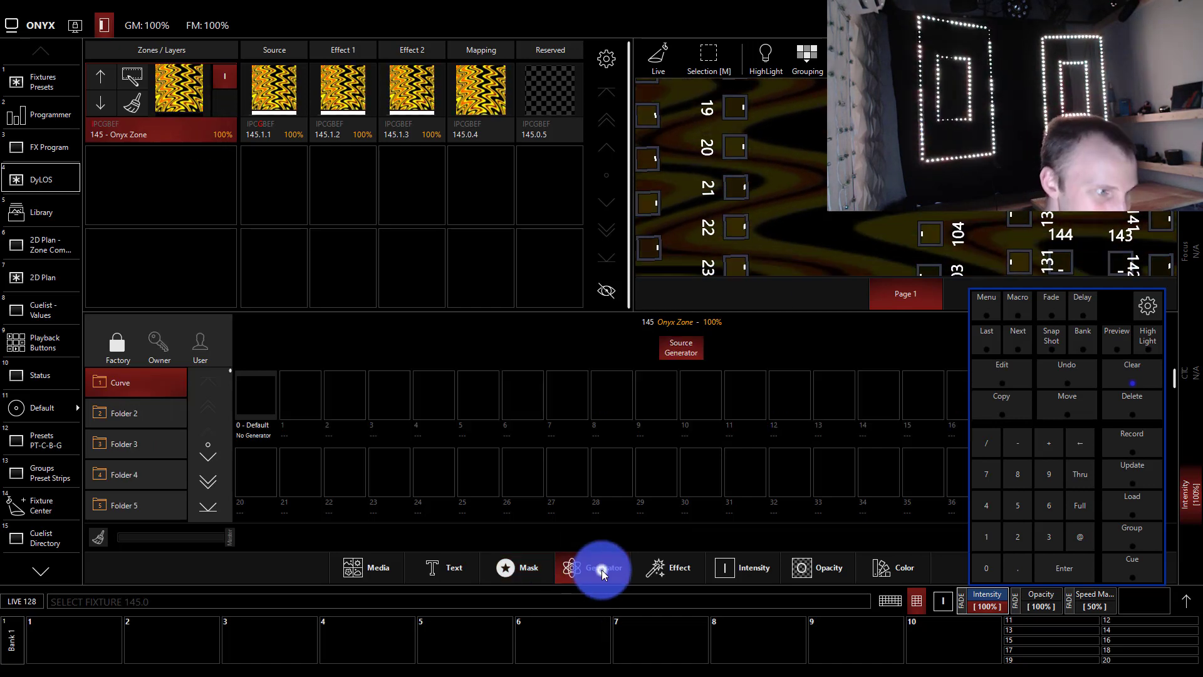
{"action": "left_click", "coordinate": [523, 569]}
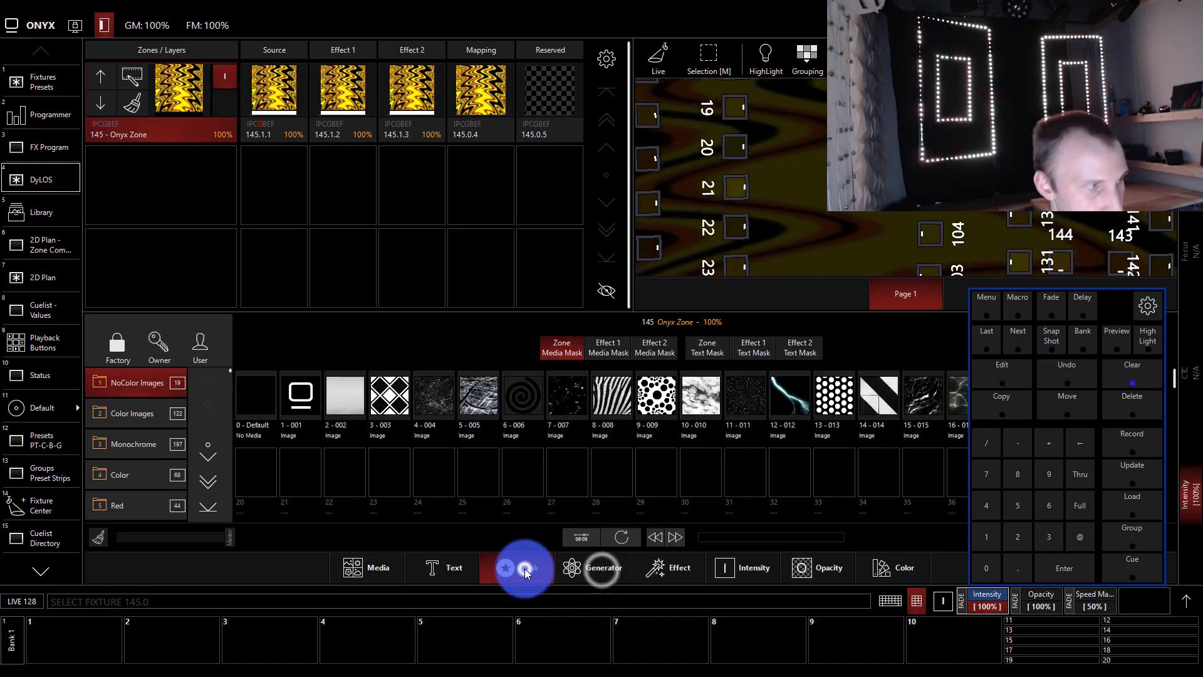
{"action": "left_click", "coordinate": [150, 407]}
{"action": "left_click", "coordinate": [510, 477]}
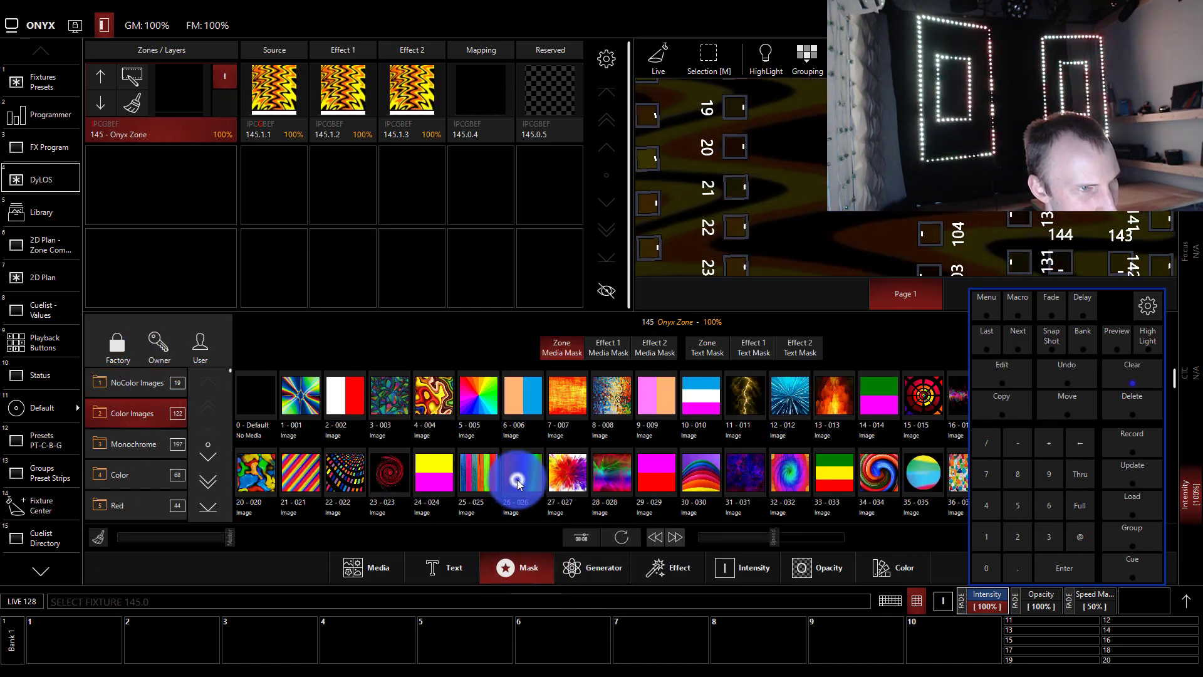
{"action": "left_click", "coordinate": [351, 401]}
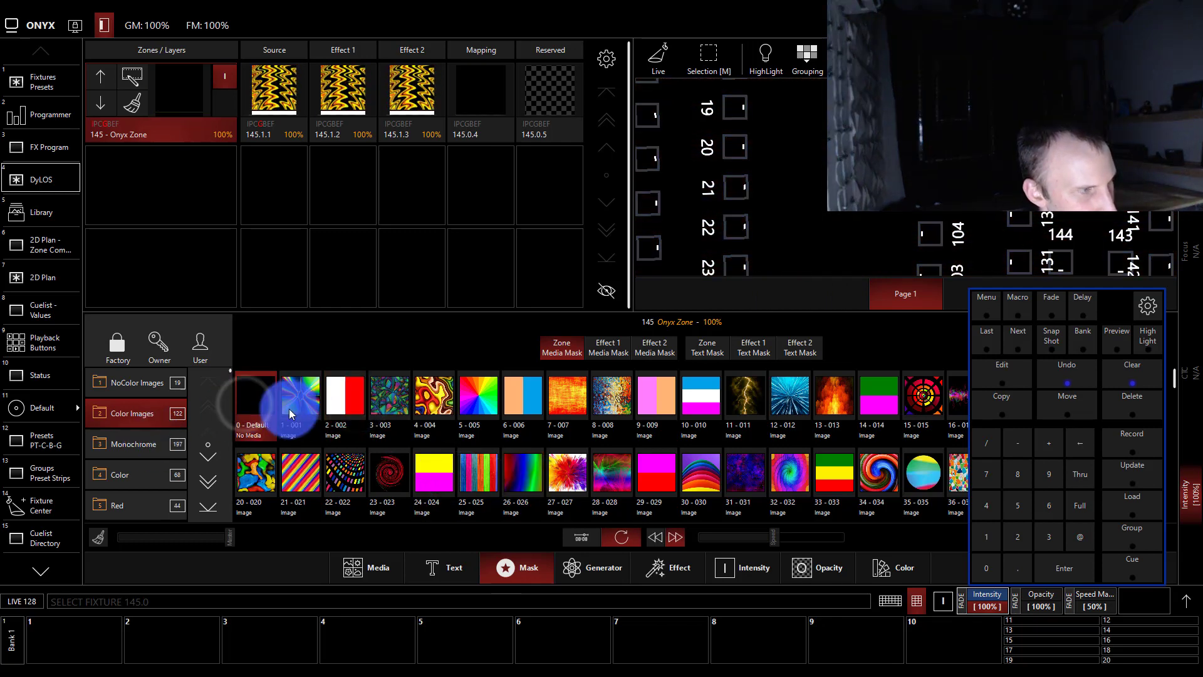
{"action": "left_click", "coordinate": [287, 407]}
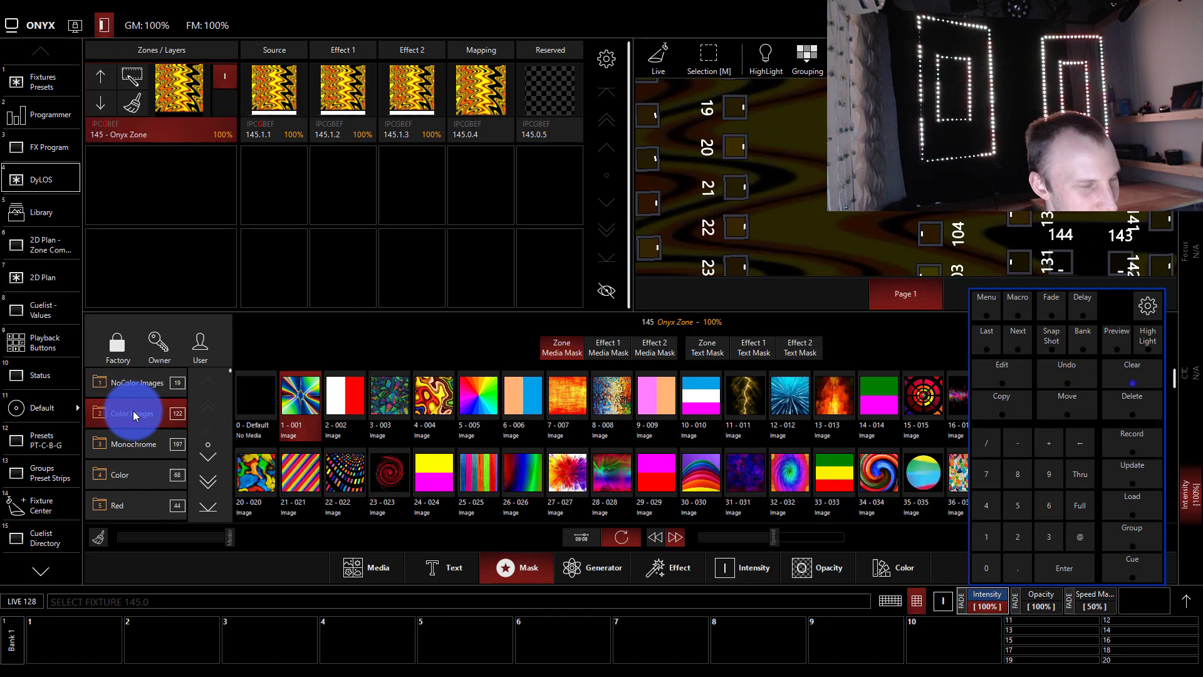
- Apply the concentric Visionz clip 8-008 as the Zone Media Mask
{"action": "left_click", "coordinate": [137, 449]}
{"action": "left_click", "coordinate": [361, 466]}
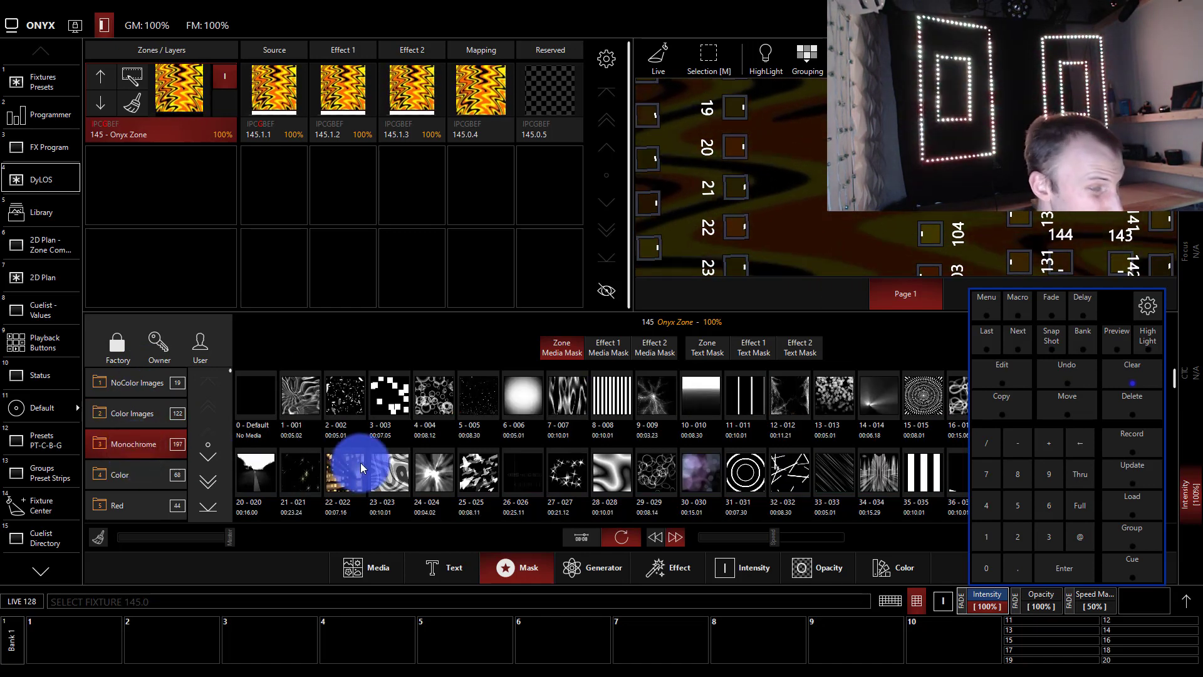
{"action": "left_click", "coordinate": [158, 433]}
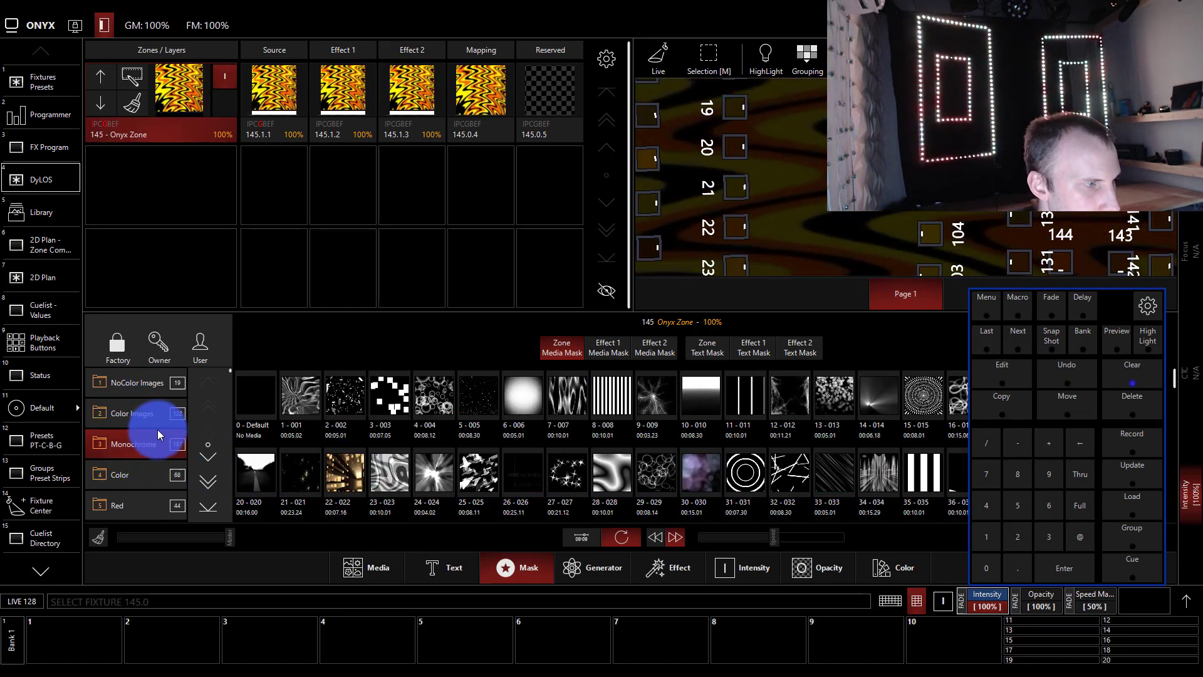
{"action": "scroll", "coordinate": [156, 456], "scroll_direction": "down", "scroll_amount": 5}
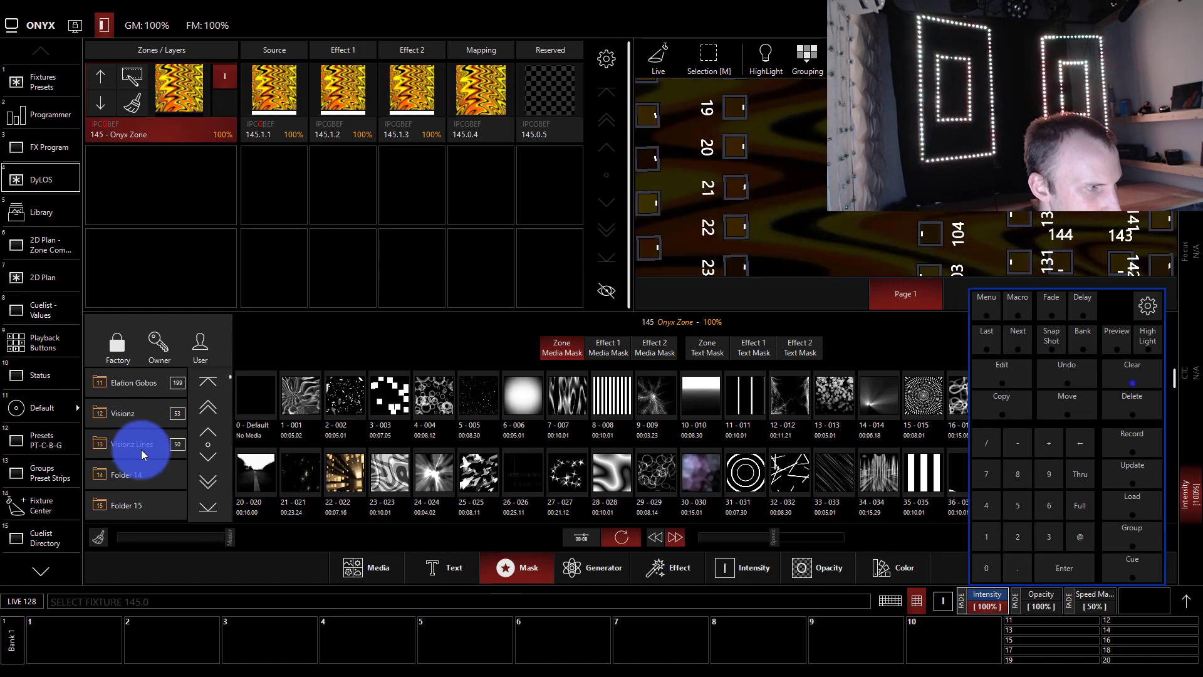
{"action": "left_click", "coordinate": [137, 426]}
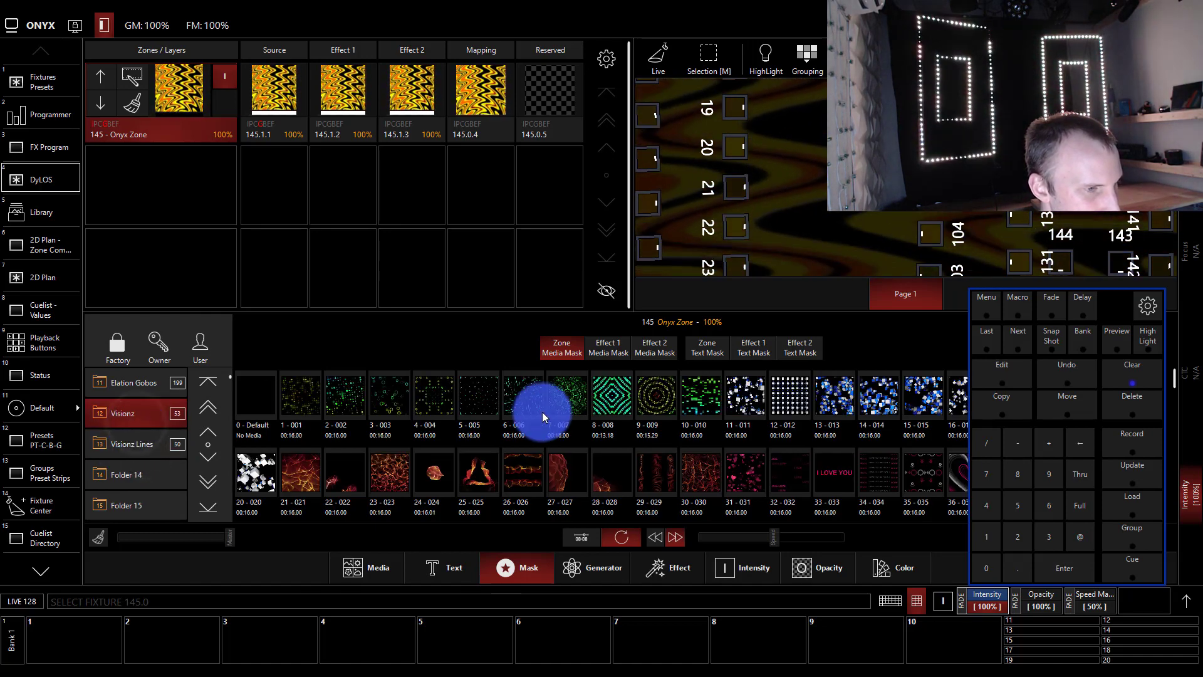
{"action": "left_click", "coordinate": [627, 404]}
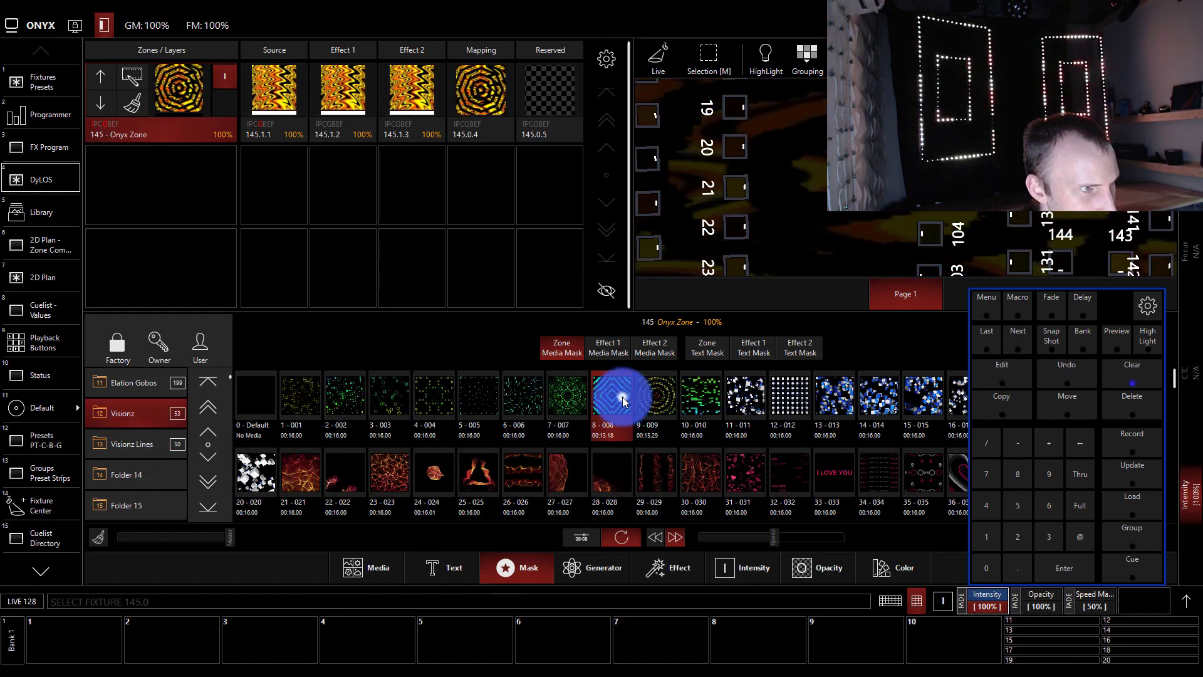
{"action": "left_click", "coordinate": [481, 98]}
{"action": "left_click", "coordinate": [529, 195]}
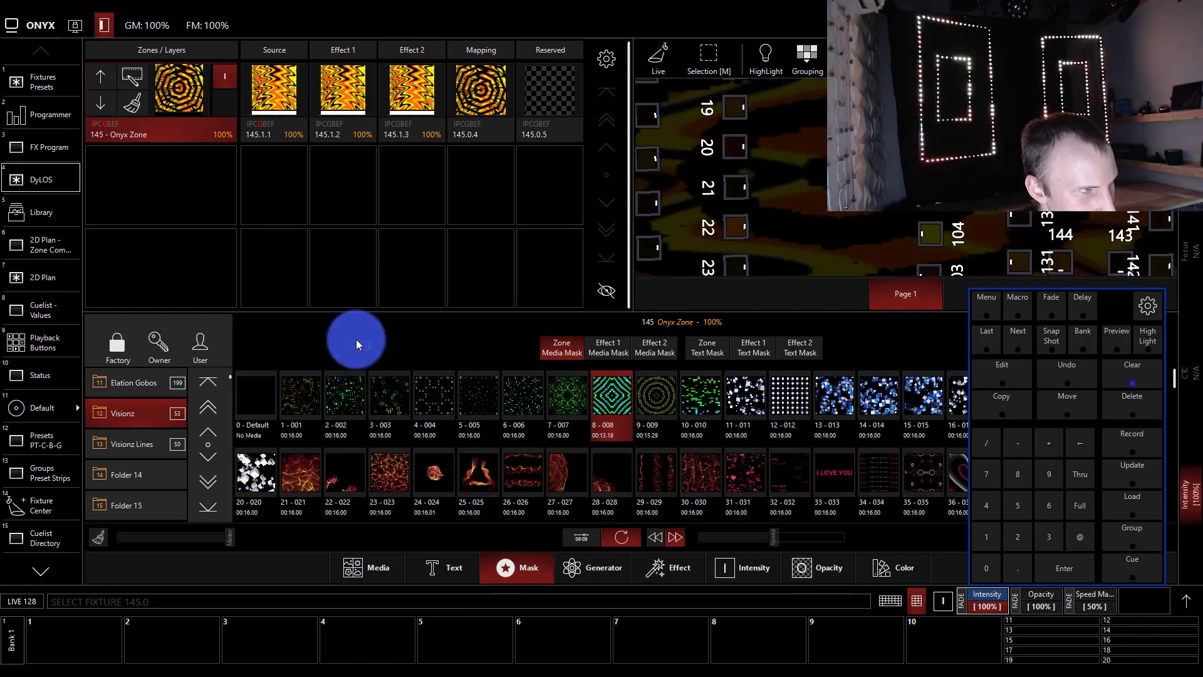
{"action": "left_click", "coordinate": [258, 116]}
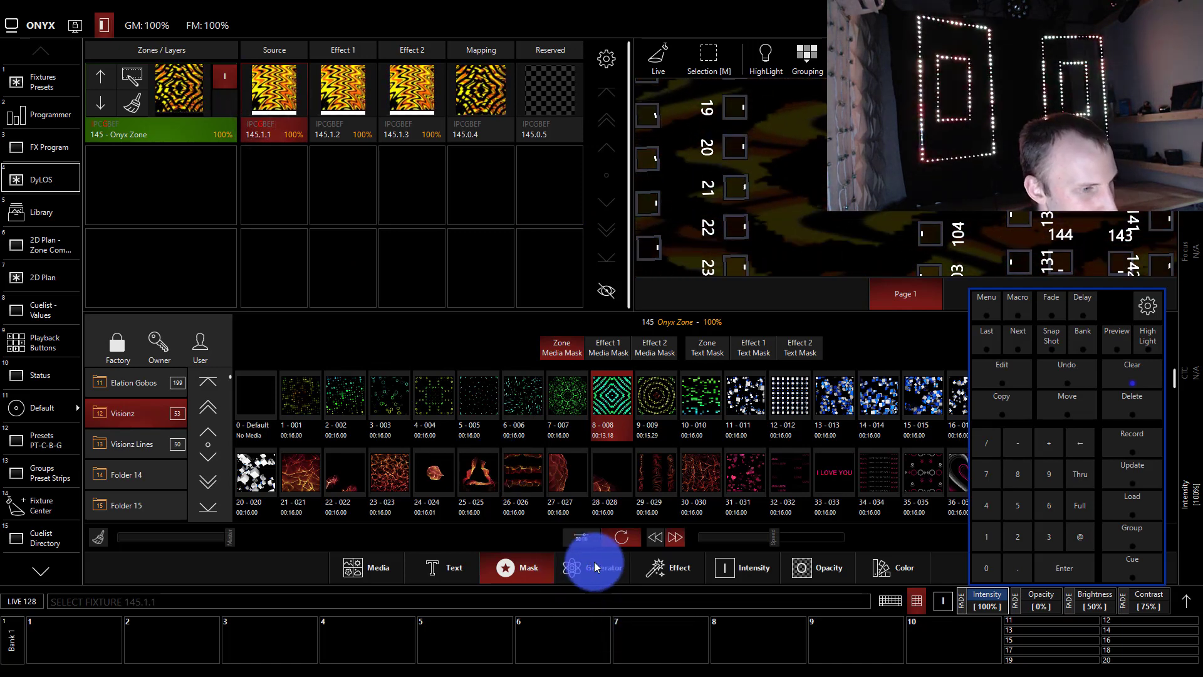
- Replace source layer 145.1.1's media with the red bokeh clip 1-001 from Yellow Amber
{"action": "left_click", "coordinate": [403, 567]}
{"action": "left_click", "coordinate": [256, 401]}
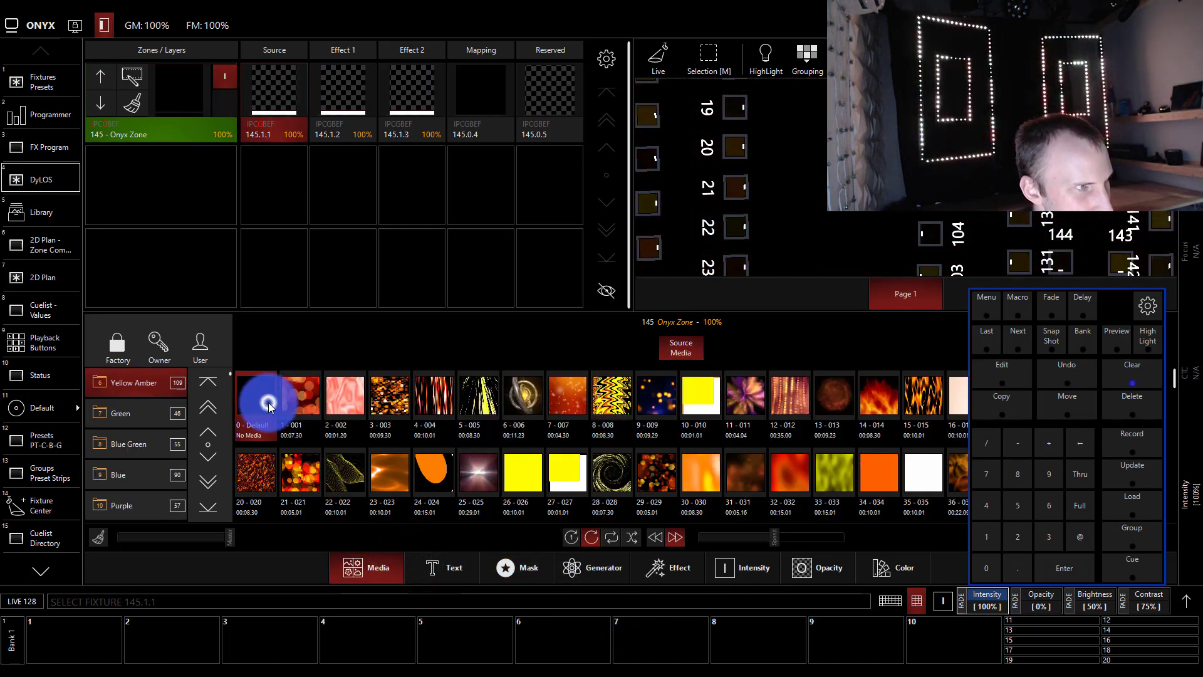
{"action": "left_click", "coordinate": [306, 398]}
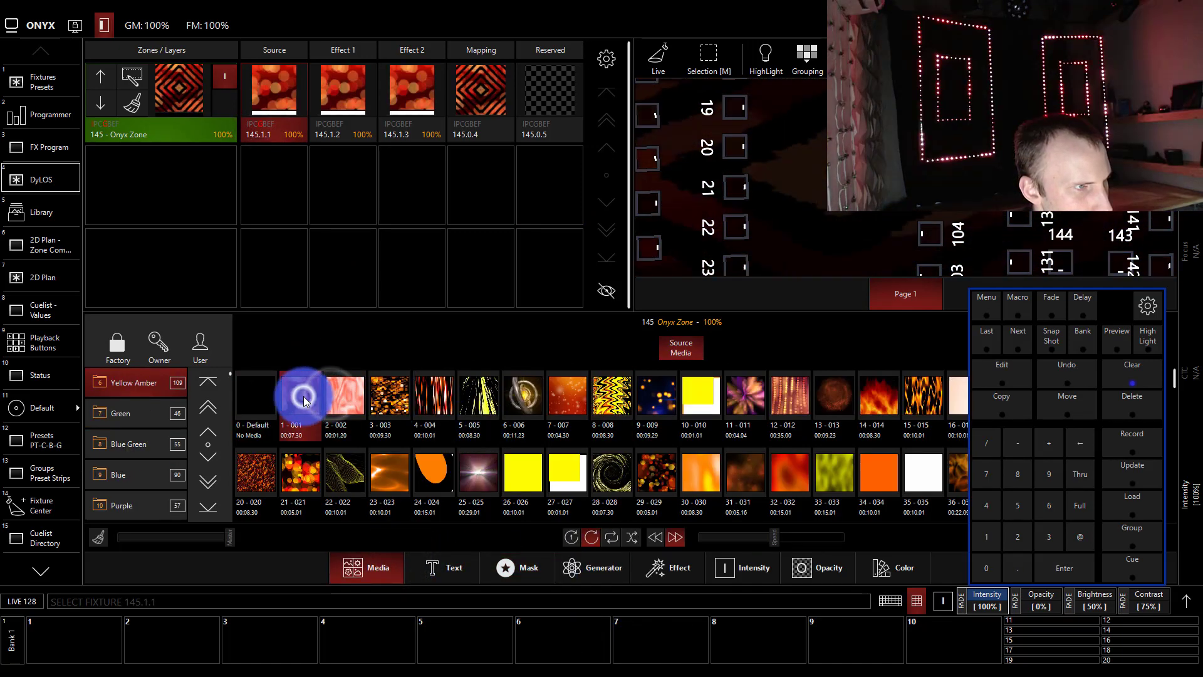